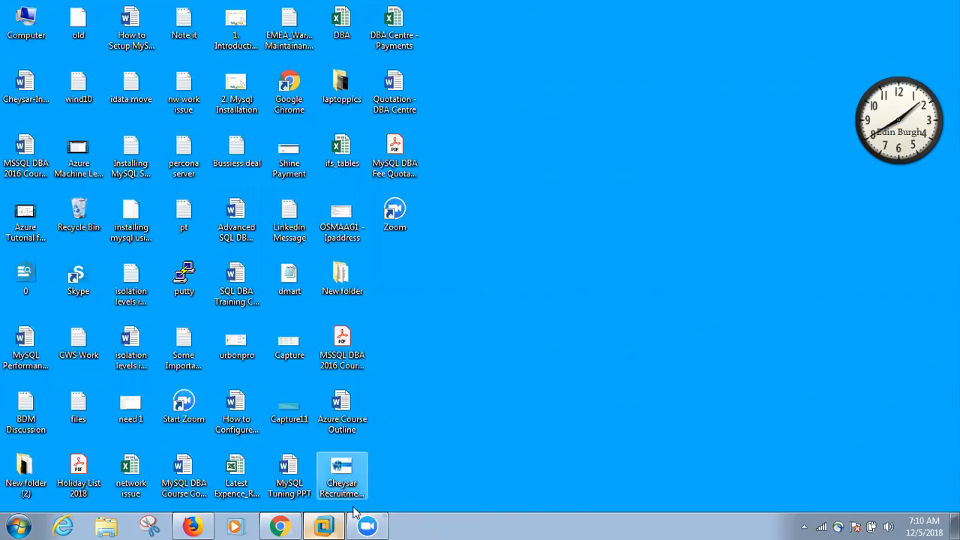
# Switch to the Windows Server 2012 virtual machine and show its desktop
pyautogui.click(324, 526)
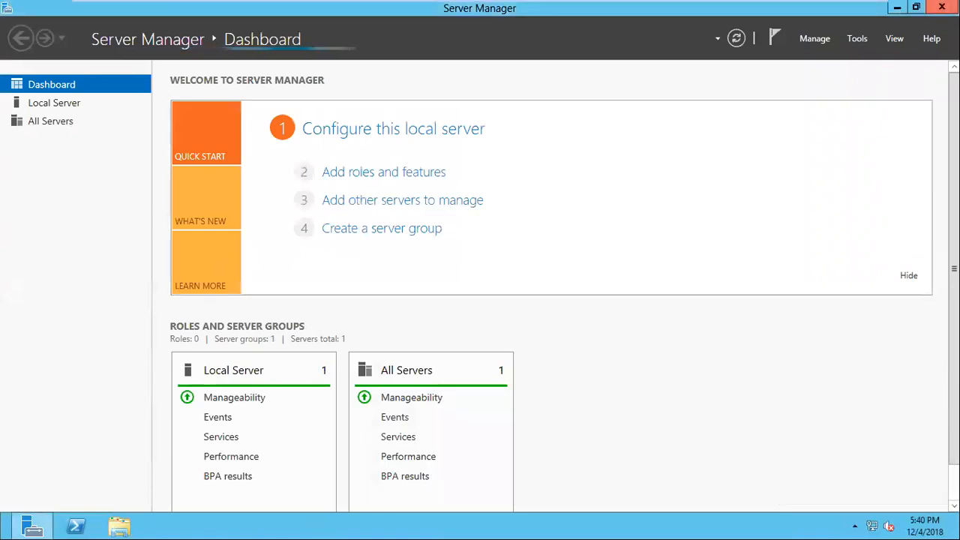
pyautogui.press('super+d')
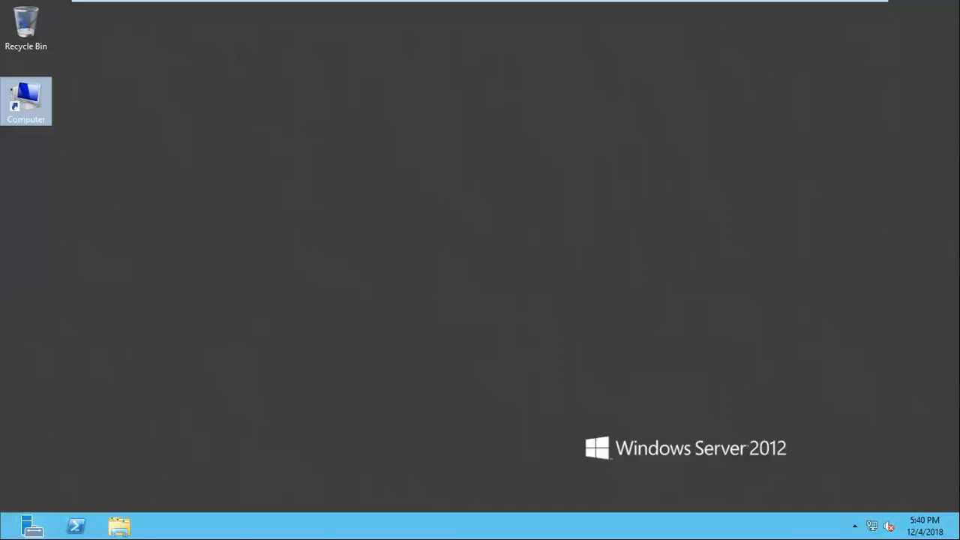
pyautogui.rightClick(39, 118)
pyautogui.click(152, 347)
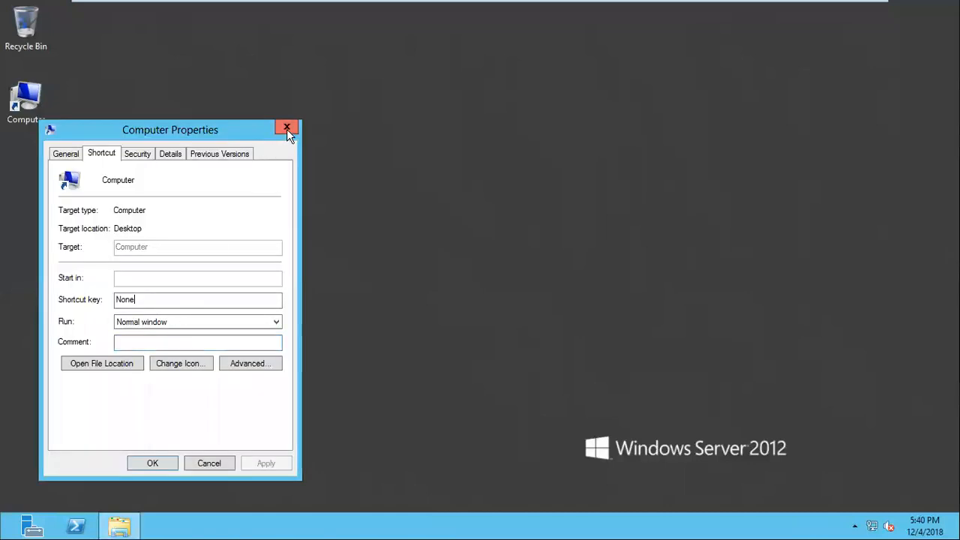
pyautogui.click(287, 127)
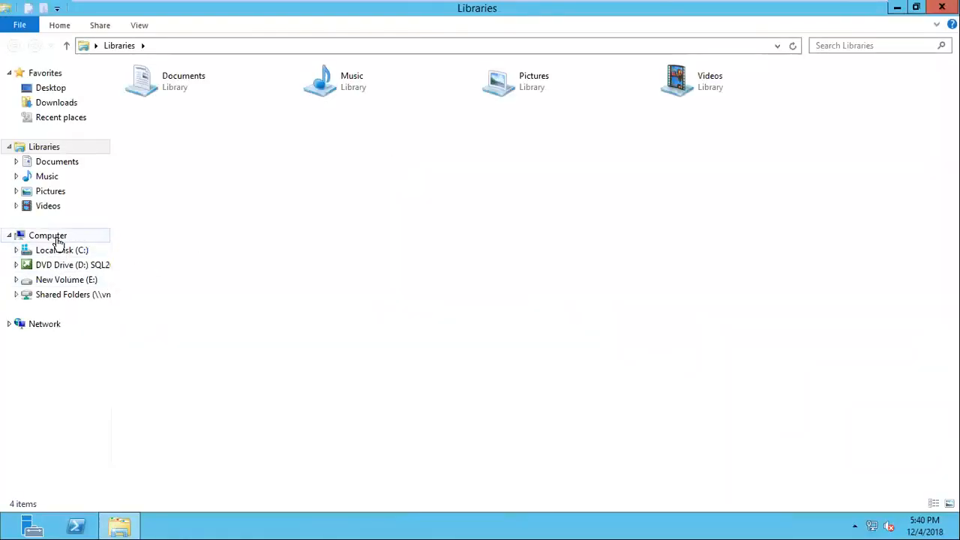
# View the basic system information of the server through File Explorer, close it and minimize the file window
pyautogui.rightClick(57, 242)
pyautogui.click(118, 403)
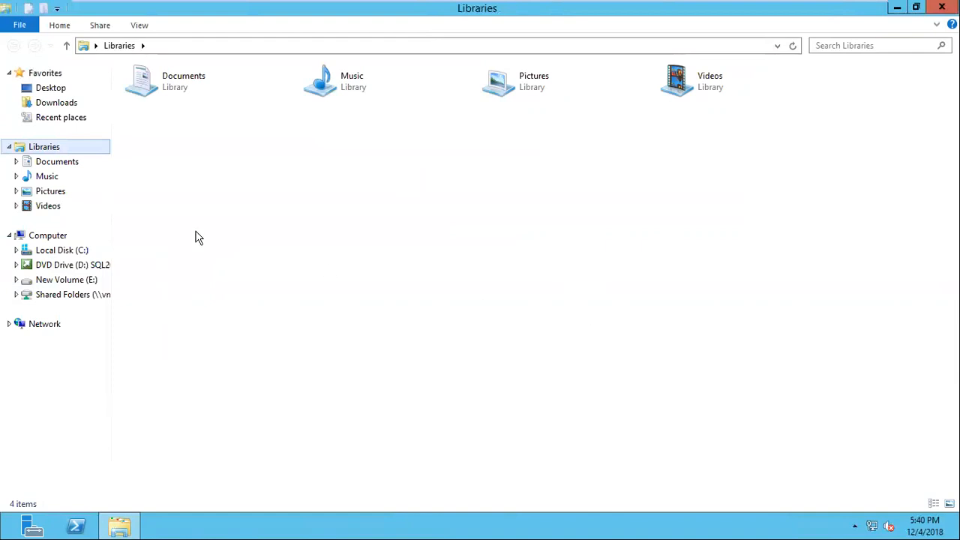
pyautogui.rightClick(47, 237)
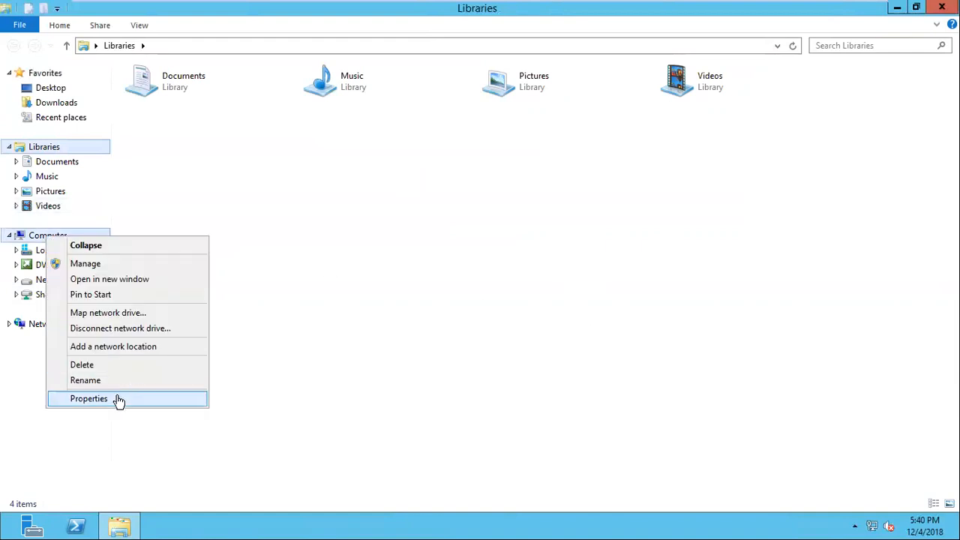
pyautogui.click(116, 403)
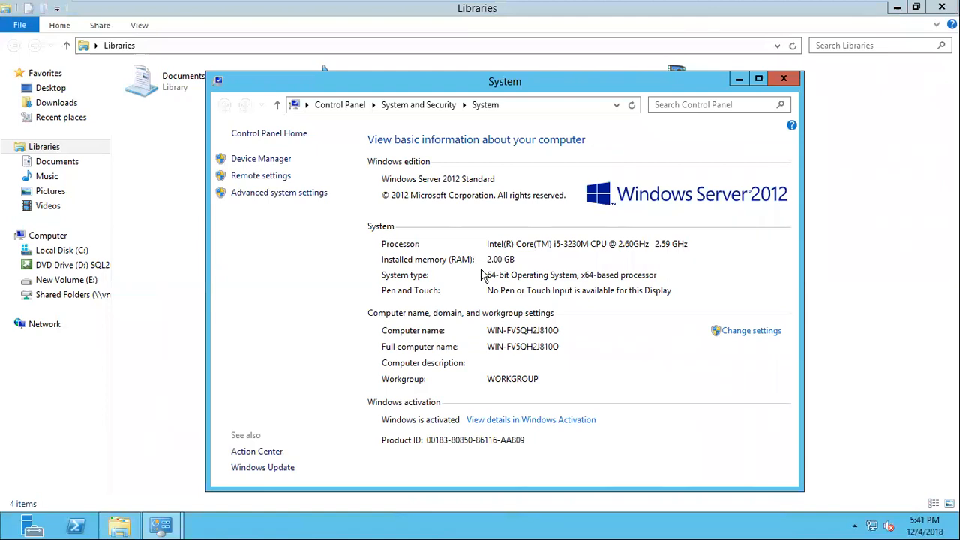
pyautogui.click(784, 81)
pyautogui.click(897, 9)
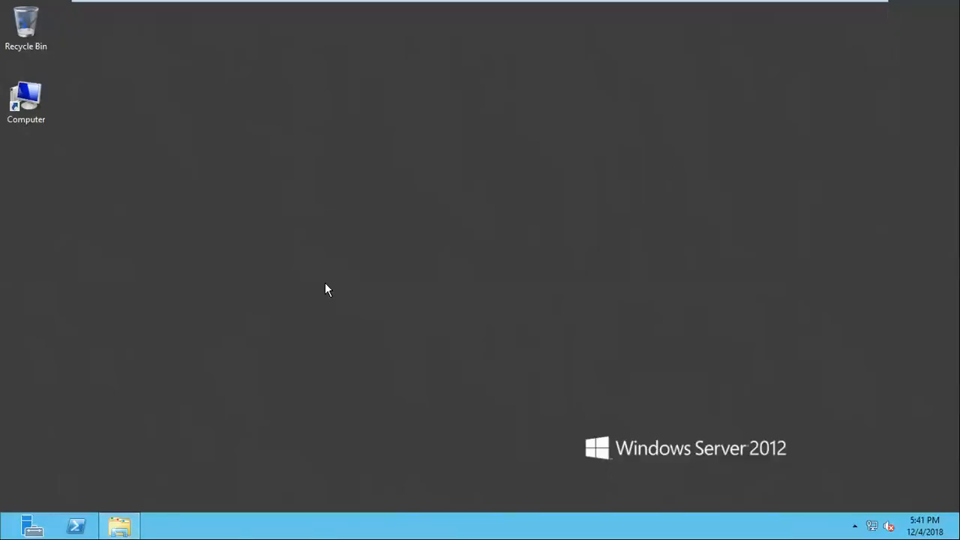
# Start a new Notepad note and enter Production as its first line
pyautogui.press('super+r')
pyautogui.write('note')
pyautogui.press('Down')
pyautogui.press('Return')
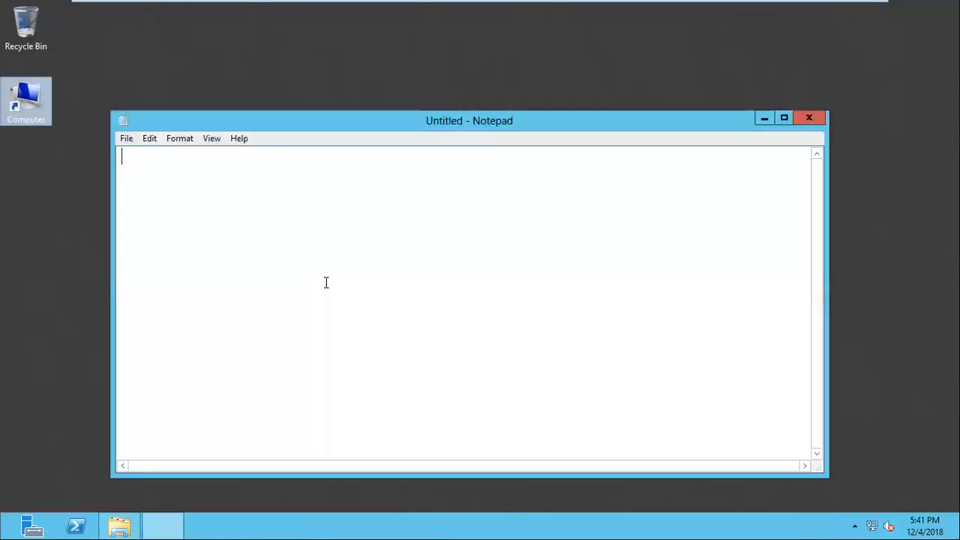
pyautogui.write('Pr')
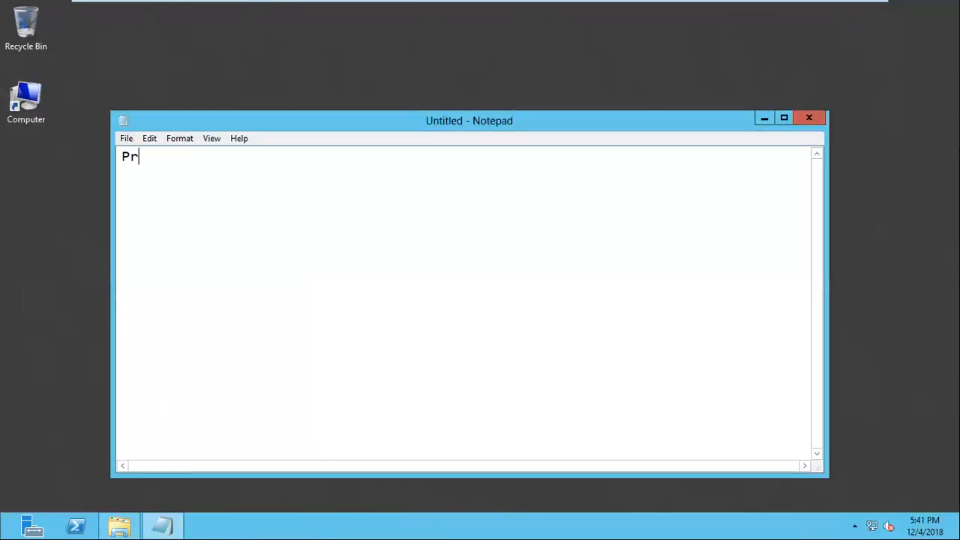
pyautogui.write('oduction')
pyautogui.press('Return')
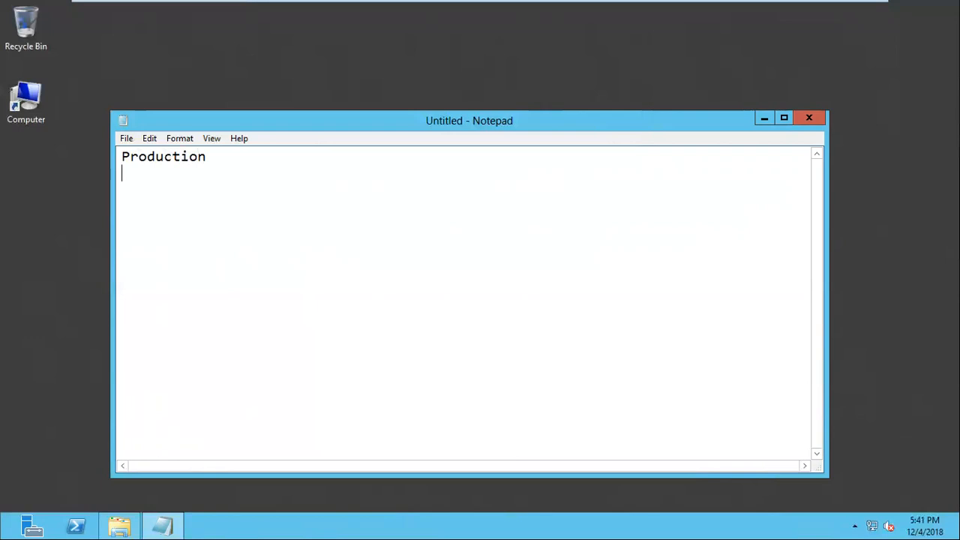
# Add the lines QA / TEST Server and Development to the note, and close it without saving
pyautogui.write('QA / TEST Server')
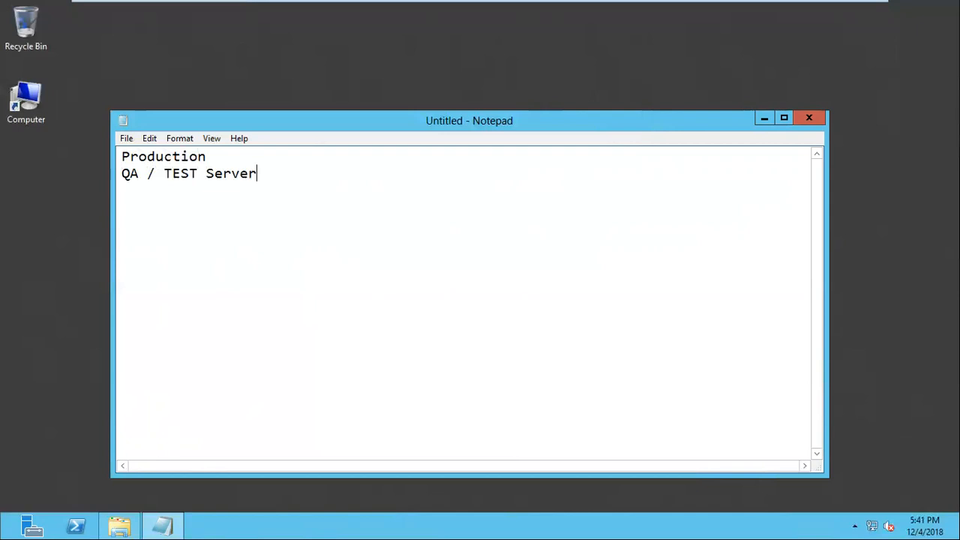
pyautogui.press('Return')
pyautogui.write('Development')
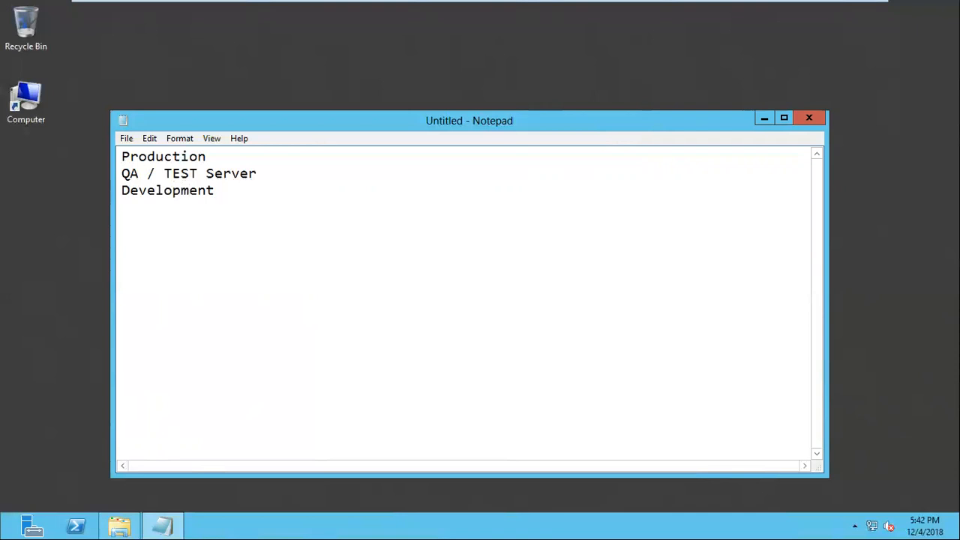
pyautogui.press('Return')
pyautogui.moveTo(397, 3)
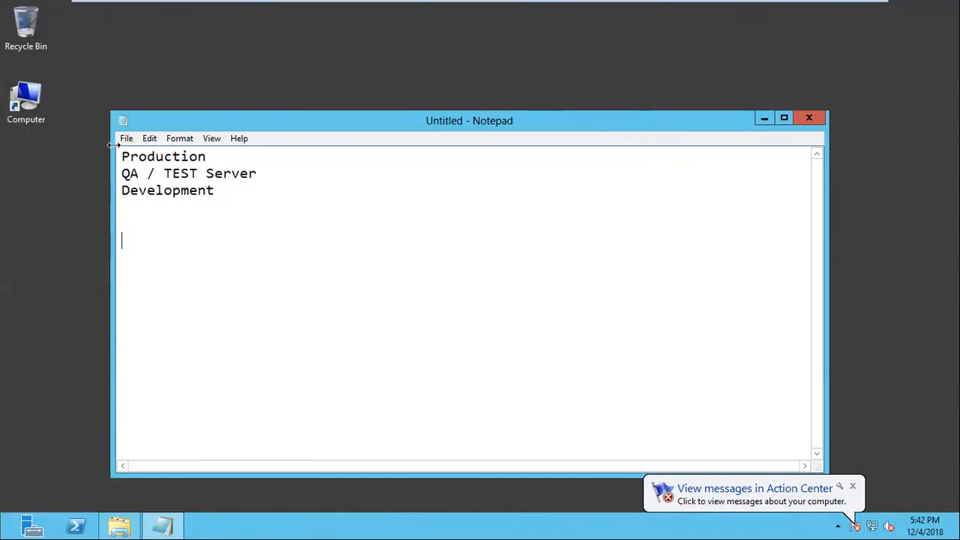
pyautogui.click(812, 121)
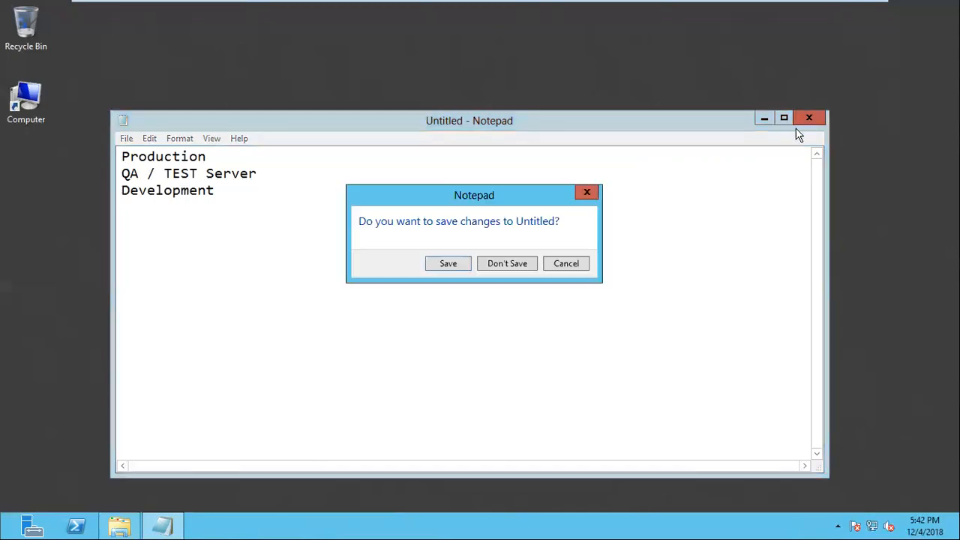
pyautogui.click(510, 263)
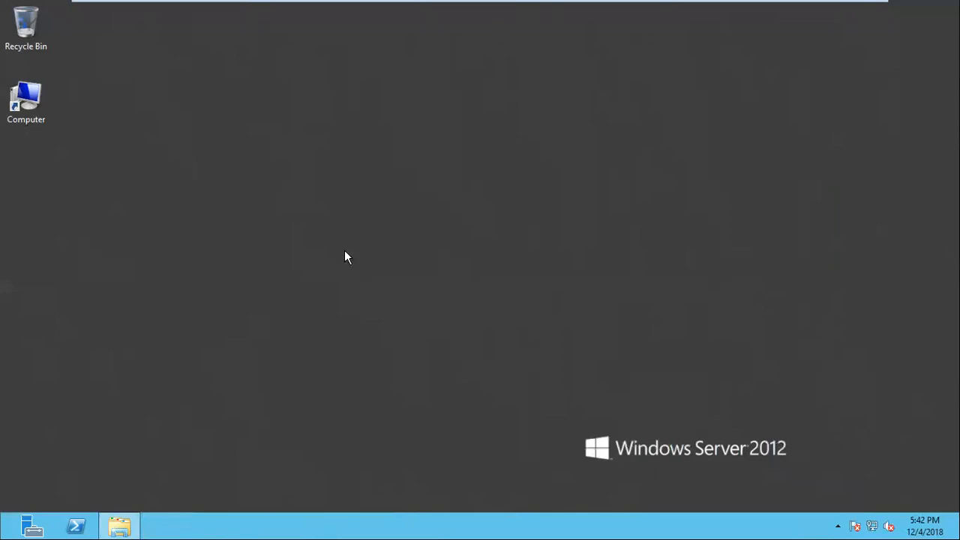
# Open the server's system information and bring up the settings for changing its computer name and membership
pyautogui.rightClick(27, 119)
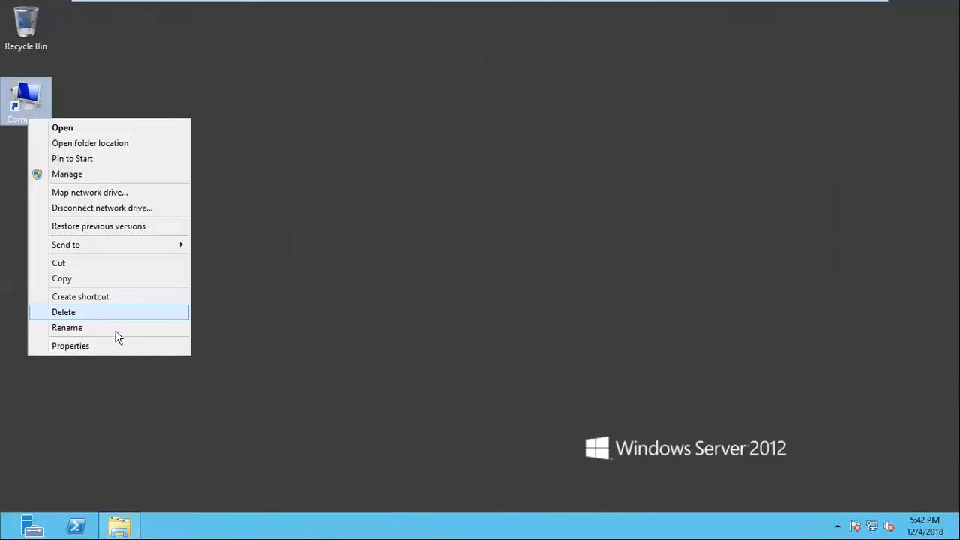
pyautogui.click(119, 527)
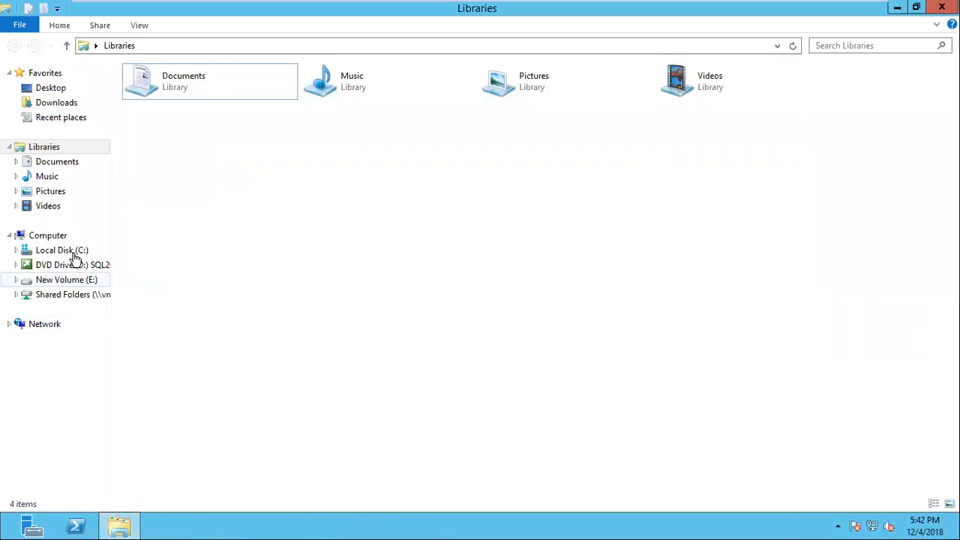
pyautogui.rightClick(57, 240)
pyautogui.click(116, 403)
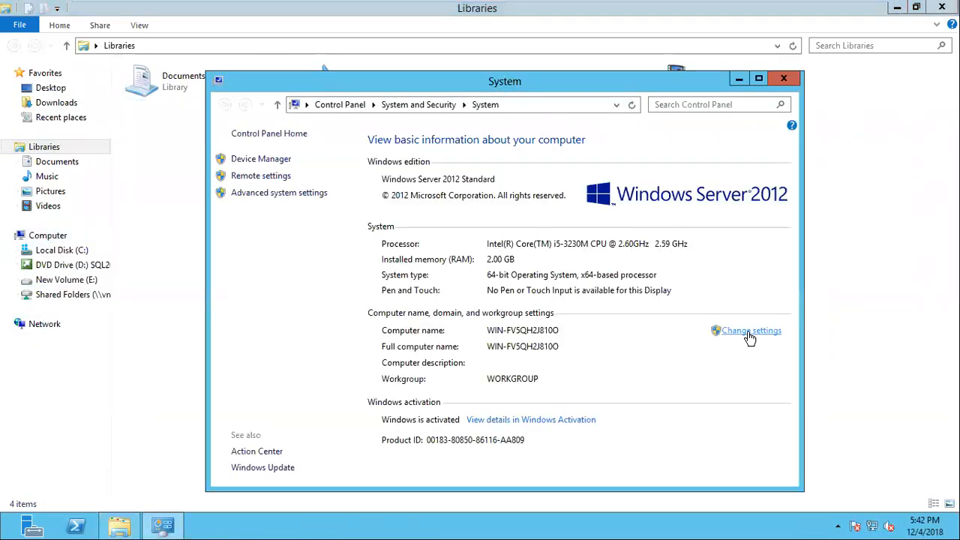
pyautogui.click(750, 332)
pyautogui.click(259, 190)
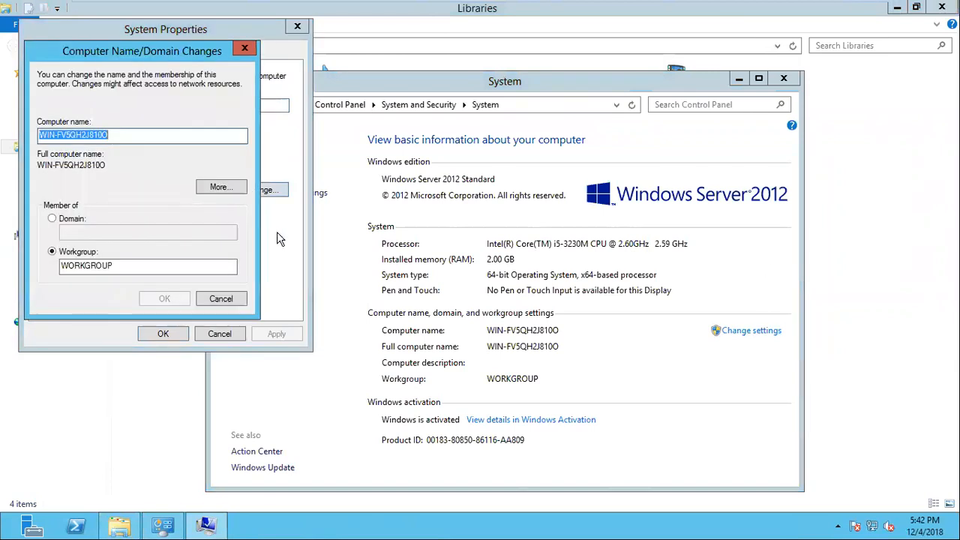
# Try out USPROD101 and USDEV101 as example computer names
pyautogui.moveTo(129, 136); pyautogui.dragTo(21, 136)
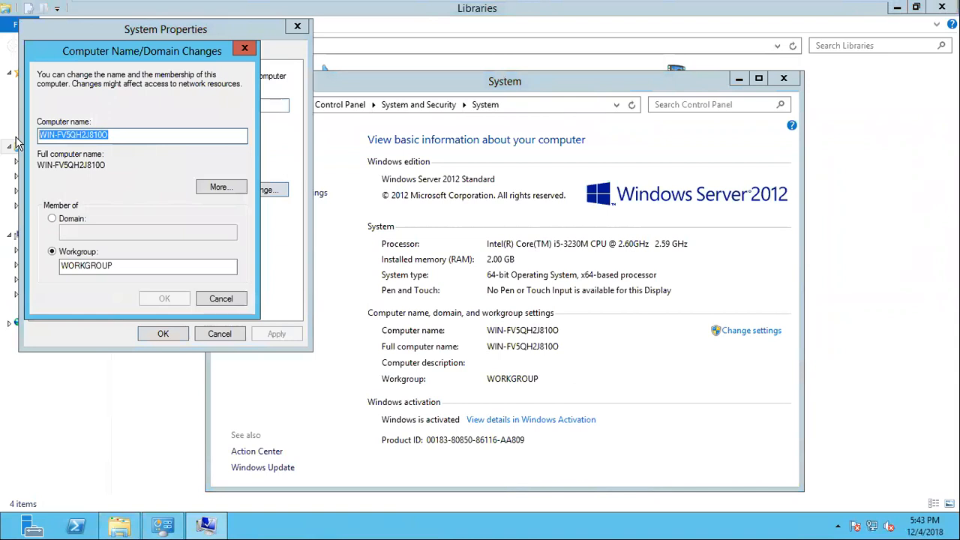
pyautogui.write('USPRO')
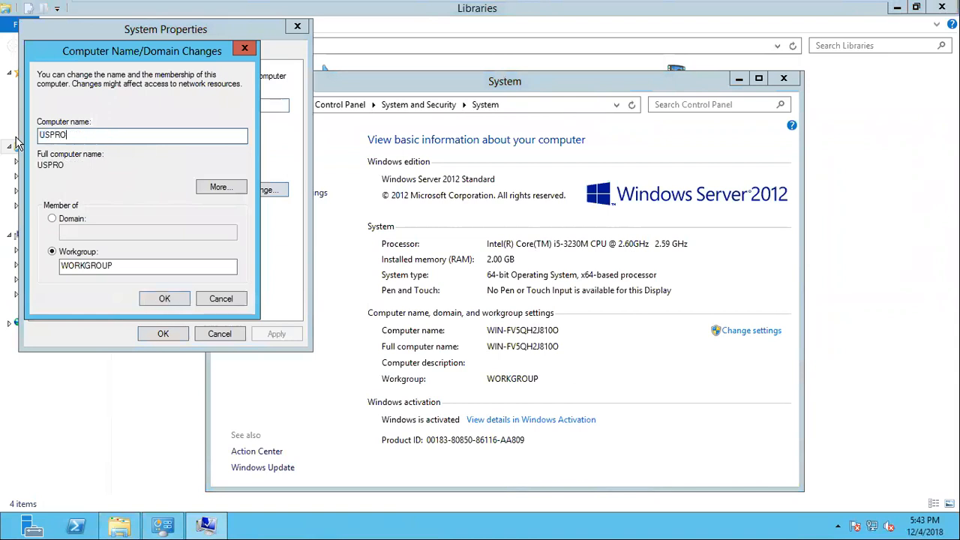
pyautogui.write('D-')
pyautogui.press('BackSpace')
pyautogui.write('101')
pyautogui.press('BackSpace')
pyautogui.press('BackSpace')
pyautogui.press('BackSpace')
pyautogui.press('BackSpace')
pyautogui.press('BackSpace')
pyautogui.press('BackSpace')
pyautogui.press('BackSpace')
pyautogui.write('DEV101')
pyautogui.press('BackSpace')
pyautogui.press('BackSpace')
pyautogui.press('BackSpace')
pyautogui.press('BackSpace')
pyautogui.press('BackSpace')
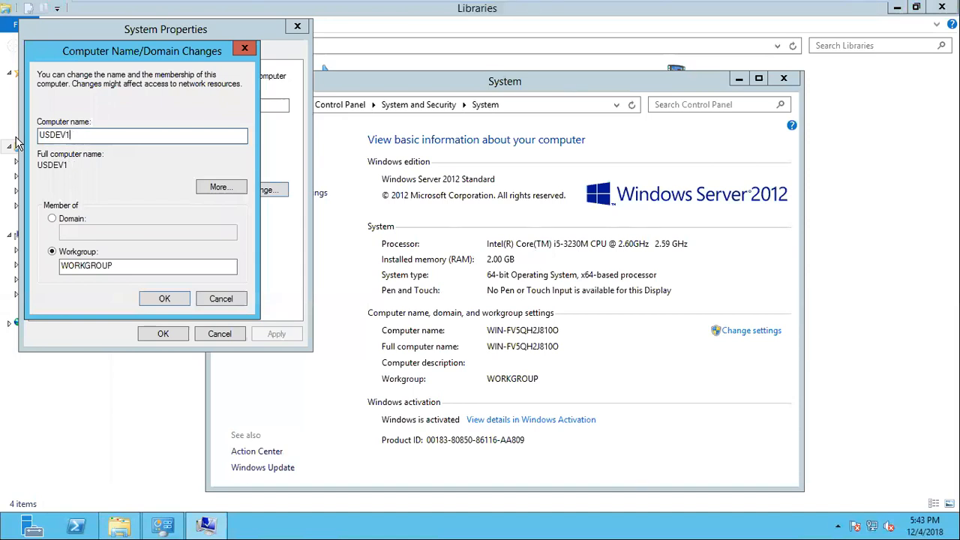
# Try out USQA101 as an example computer name and clear its ending
pyautogui.press('BackSpace')
pyautogui.write('QA1')
pyautogui.write('01')
pyautogui.press('BackSpace')
pyautogui.press('BackSpace')
pyautogui.press('BackSpace')
pyautogui.press('BackSpace')
# Enter USPROD101 as the computer name
pyautogui.press('BackSpace')
pyautogui.write('PRDO')
pyautogui.press('BackSpace')
pyautogui.press('BackSpace')
pyautogui.write('ORD')
pyautogui.press('BackSpace')
pyautogui.press('BackSpace')
pyautogui.write('D01')
pyautogui.press('BackSpace')
pyautogui.press('BackSpace')
pyautogui.write('101')
# Replace the workgroup name with a GOOGLE example and change it to WALMART.COM
pyautogui.moveTo(118, 266); pyautogui.dragTo(15, 265)
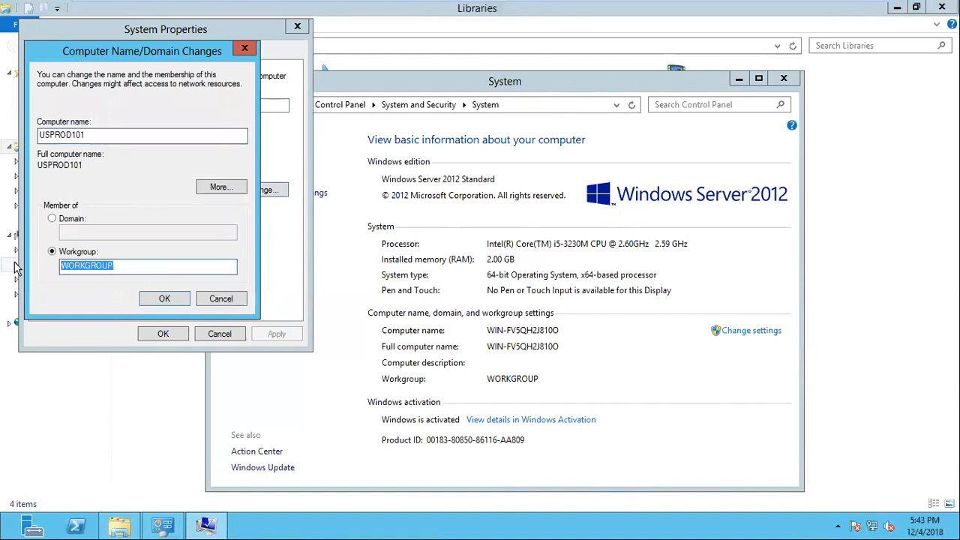
pyautogui.write('GOO')
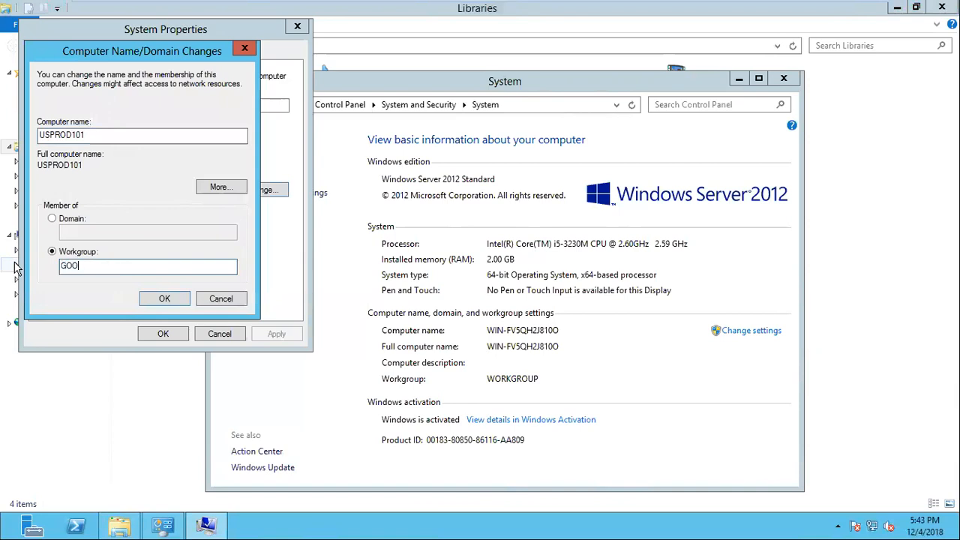
pyautogui.write('GLE.C')
pyautogui.press('BackSpace')
pyautogui.write('.CO')
pyautogui.press('BackSpace')
pyautogui.press('BackSpace')
pyautogui.press('BackSpace')
pyautogui.press('BackSpace')
pyautogui.press('BackSpace')
pyautogui.press('BackSpace')
pyautogui.press('BackSpace')
pyautogui.press('BackSpace')
pyautogui.press('BackSpace')
pyautogui.write('WALMART.COM')
# Move WALMART.COM from the workgroup name to the domain name, and cancel the name and domain changes
pyautogui.hotkey('ctrl', 'a')
pyautogui.hotkey('ctrl', 'x')
pyautogui.click(52, 219)
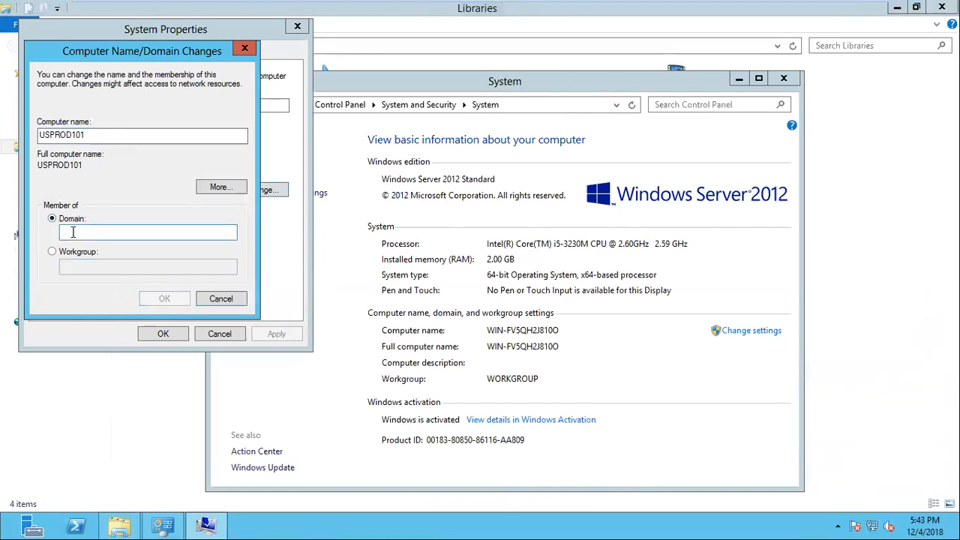
pyautogui.hotkey('ctrl', 'v')
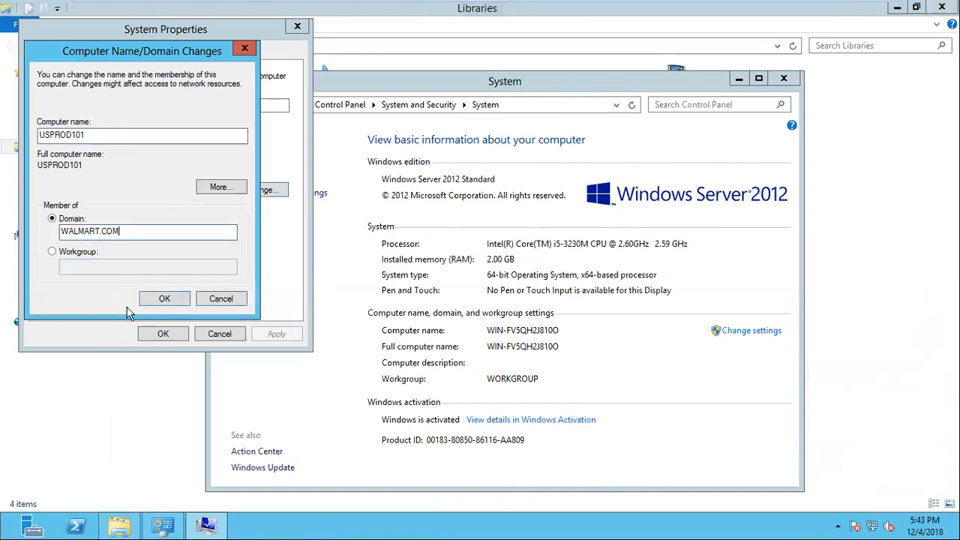
pyautogui.click(222, 298)
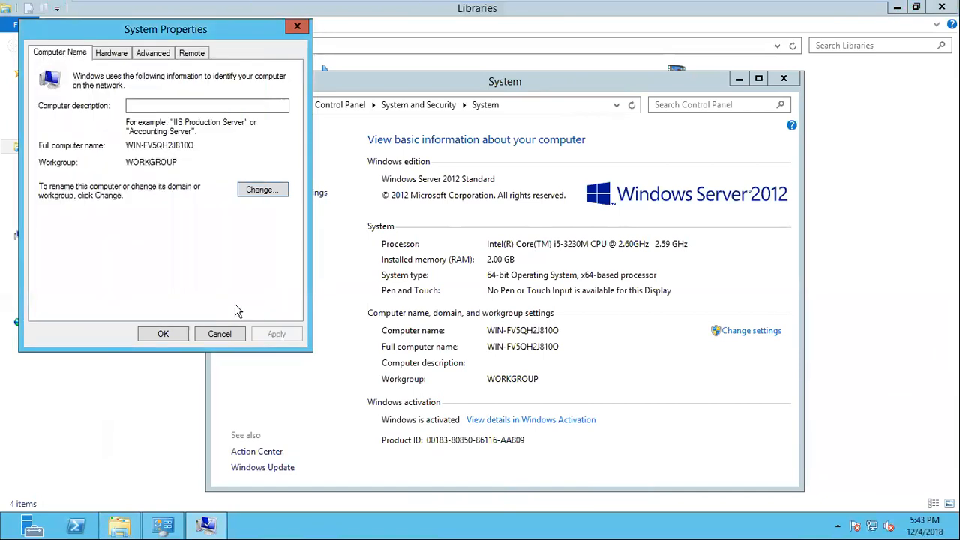
# Reopen the computer name and domain settings, switching the membership to Domain and back to Workgroup
pyautogui.click(258, 191)
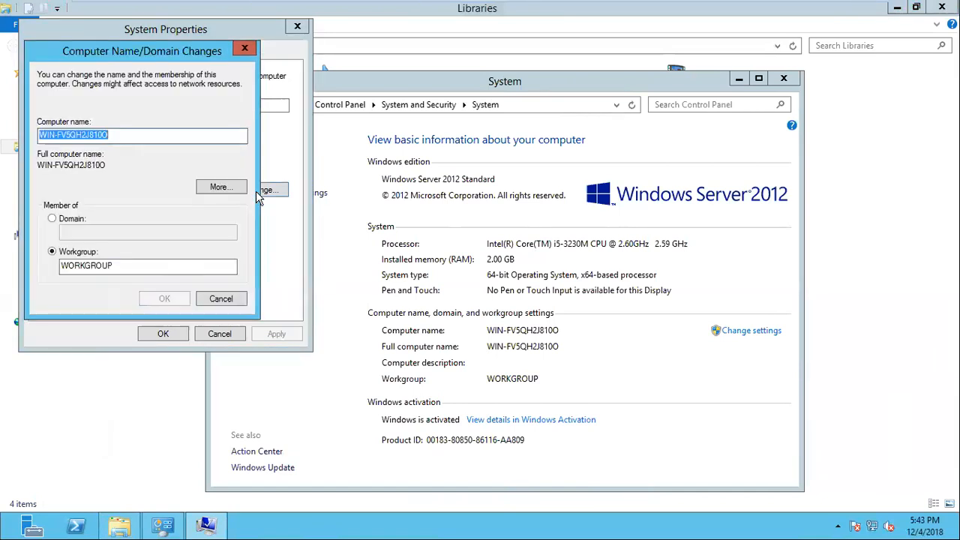
pyautogui.click(115, 264)
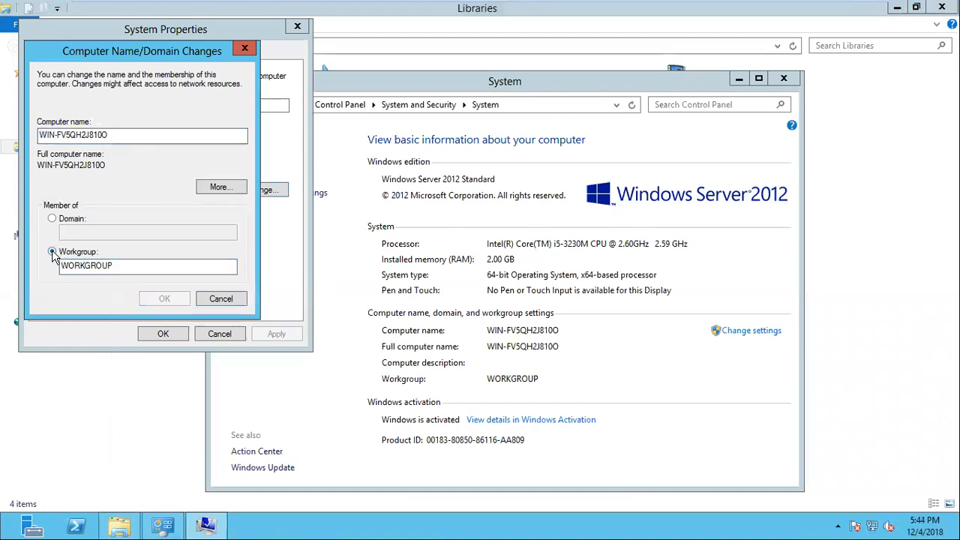
pyautogui.click(52, 218)
pyautogui.click(52, 251)
pyautogui.moveTo(117, 264); pyautogui.dragTo(42, 267)
pyautogui.click(58, 219)
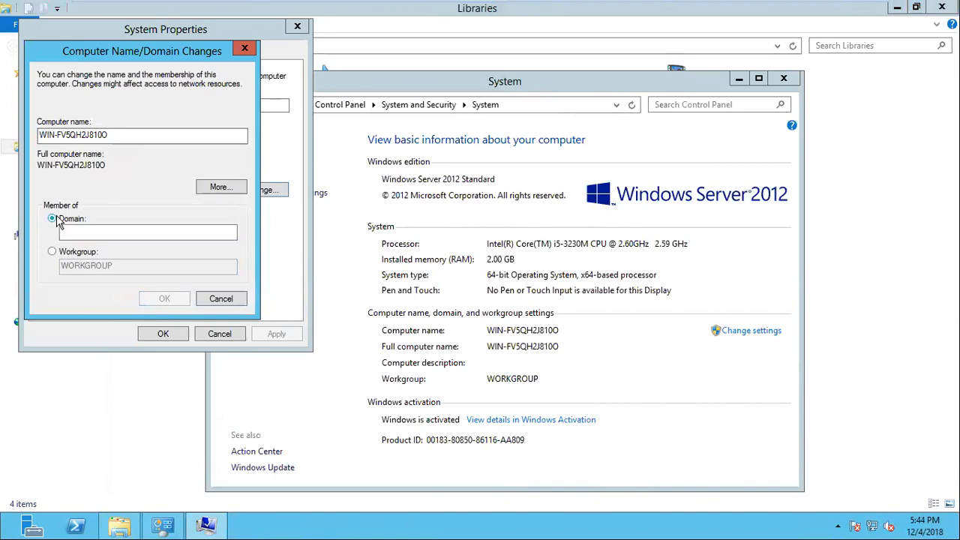
pyautogui.click(66, 253)
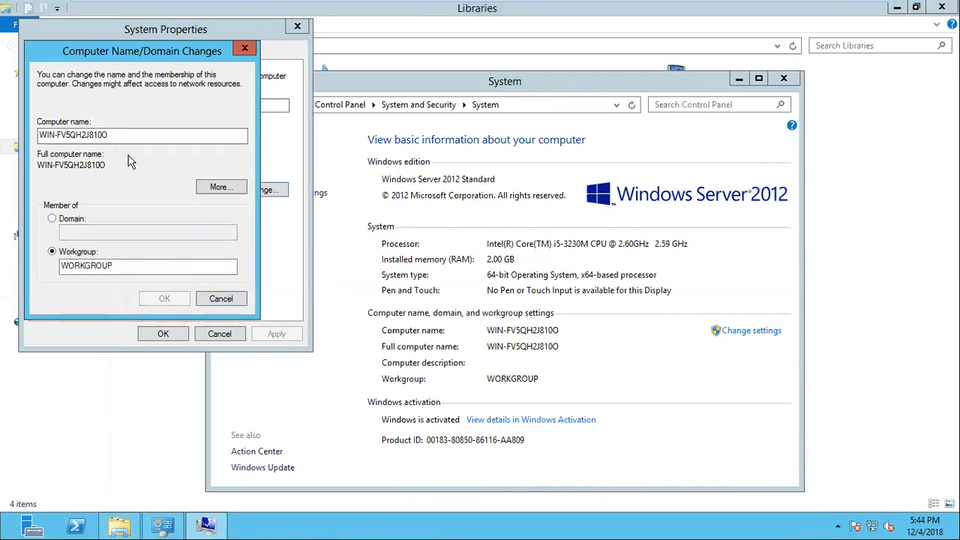
# Rename the computer as usprod0101 and apply the new name
pyautogui.moveTo(126, 137); pyautogui.dragTo(10, 143)
pyautogui.hotkey('ctrl', 'v')
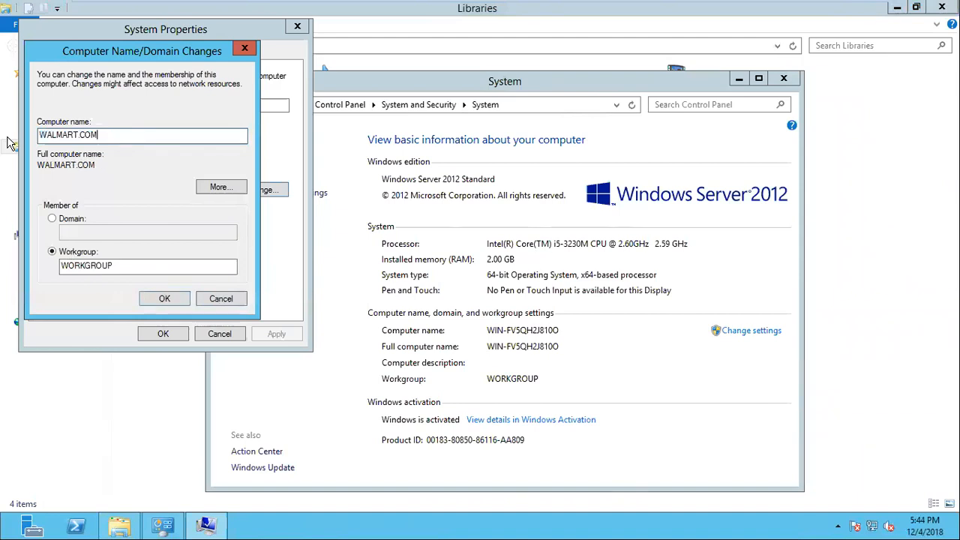
pyautogui.moveTo(127, 134); pyautogui.dragTo(10, 139)
pyautogui.write('usprod')
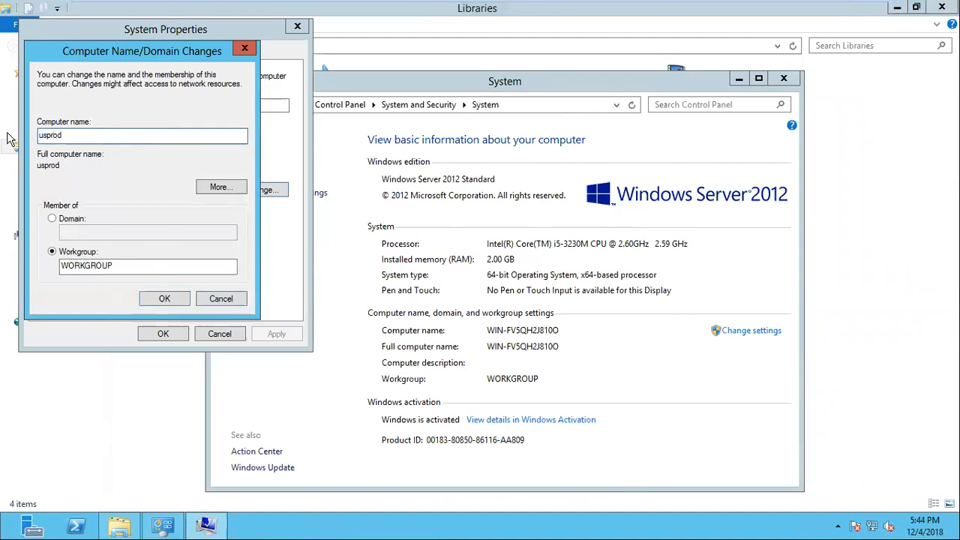
pyautogui.write('0101')
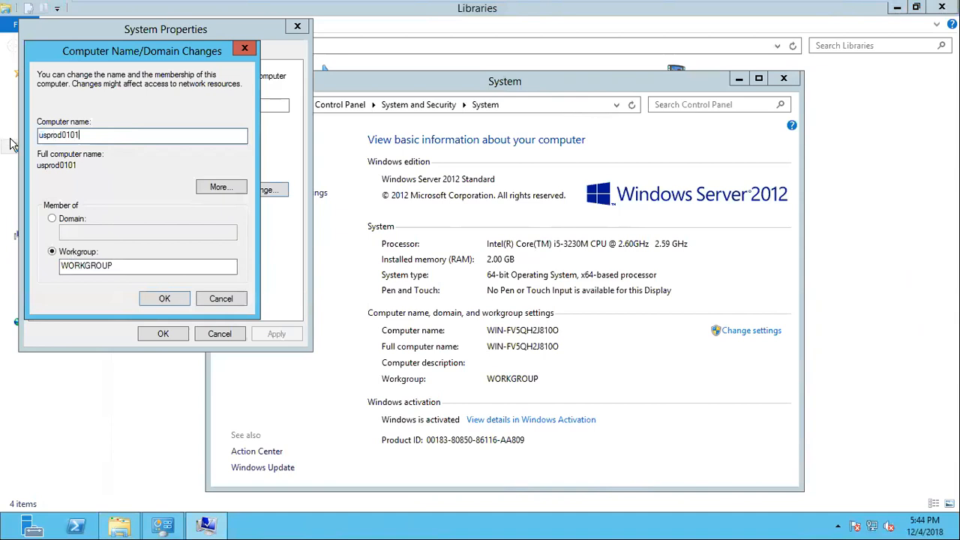
pyautogui.click(163, 298)
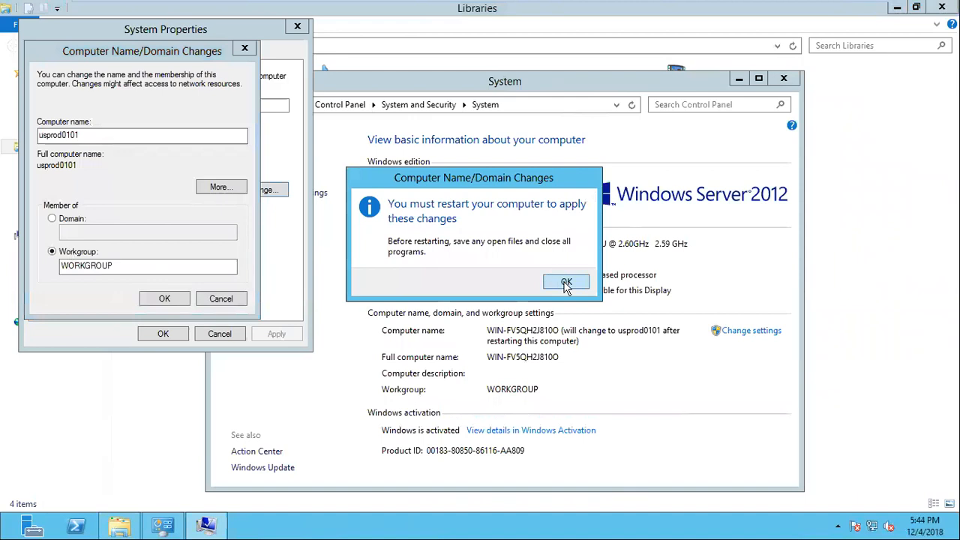
# Acknowledge the restart notice, close the system properties and restart the server immediately
pyautogui.click(565, 282)
pyautogui.click(186, 335)
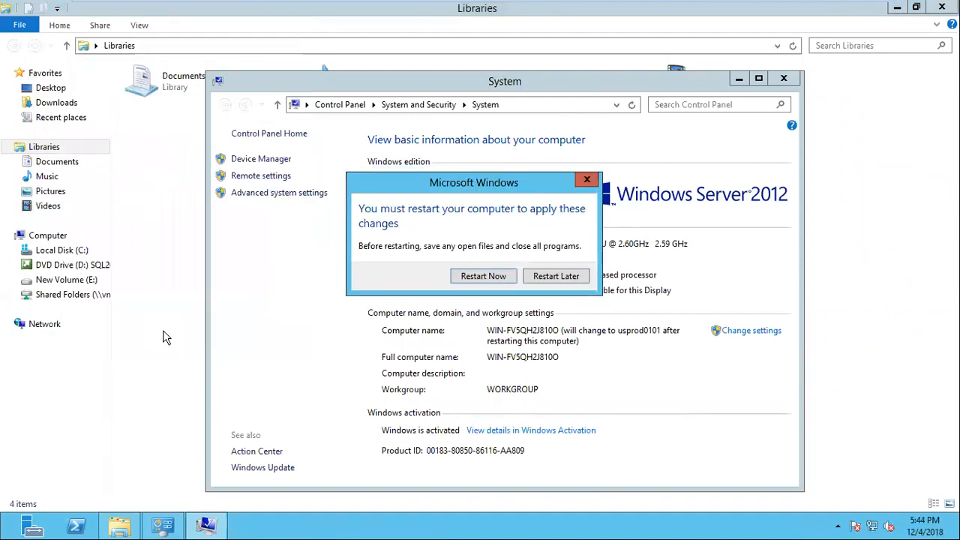
pyautogui.click(483, 276)
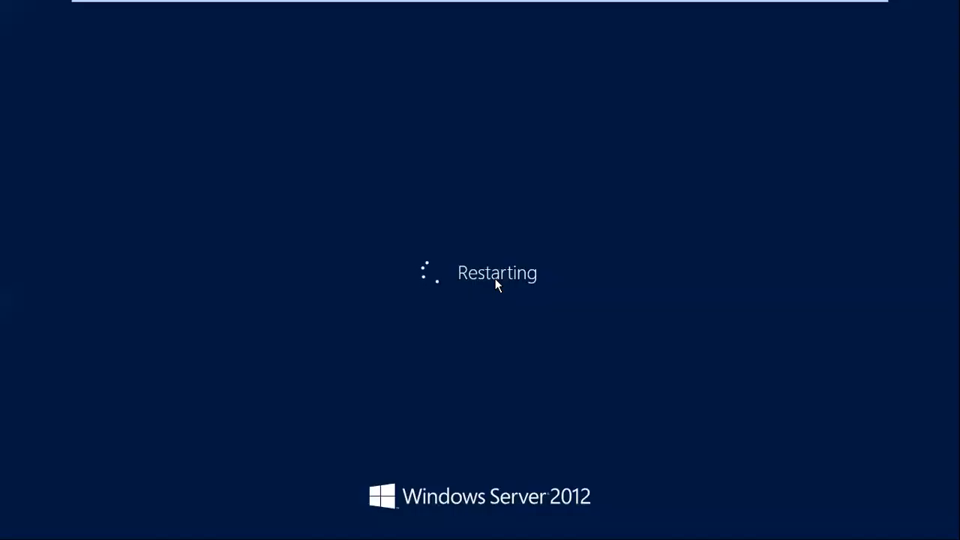
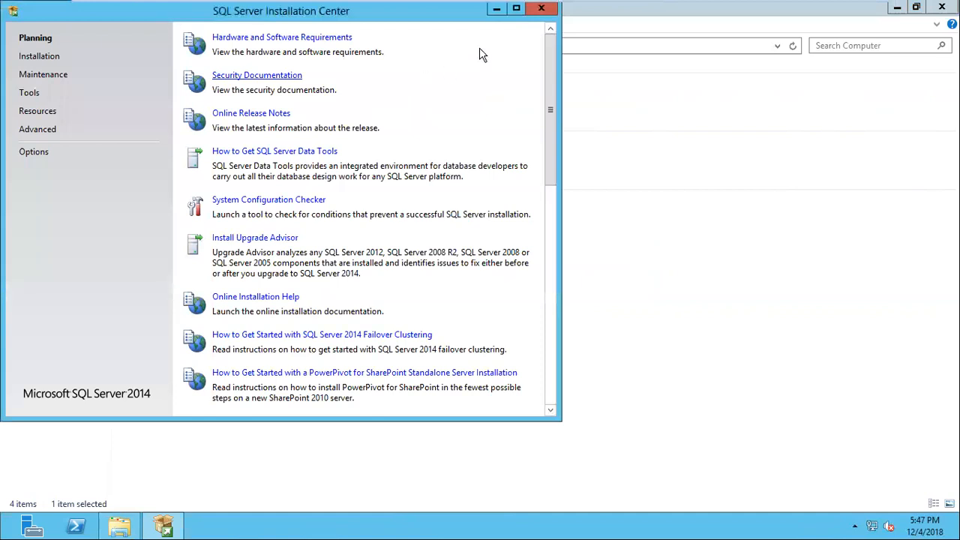
# Launch the wizard for a new SQL Server stand-alone installation from the Installation Center
pyautogui.click(517, 9)
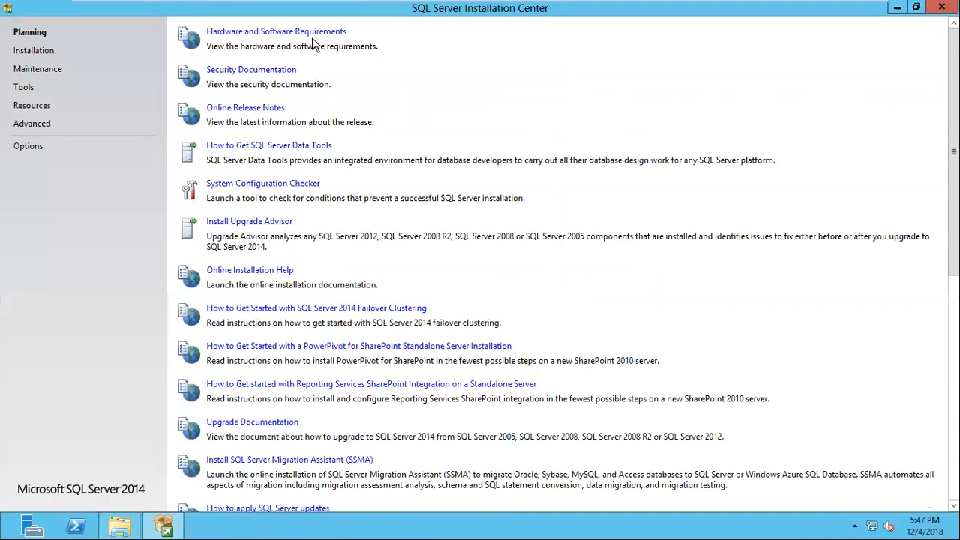
pyautogui.scroll(-5, 324, 402)
pyautogui.scroll(5, 324, 401)
pyautogui.click(45, 54)
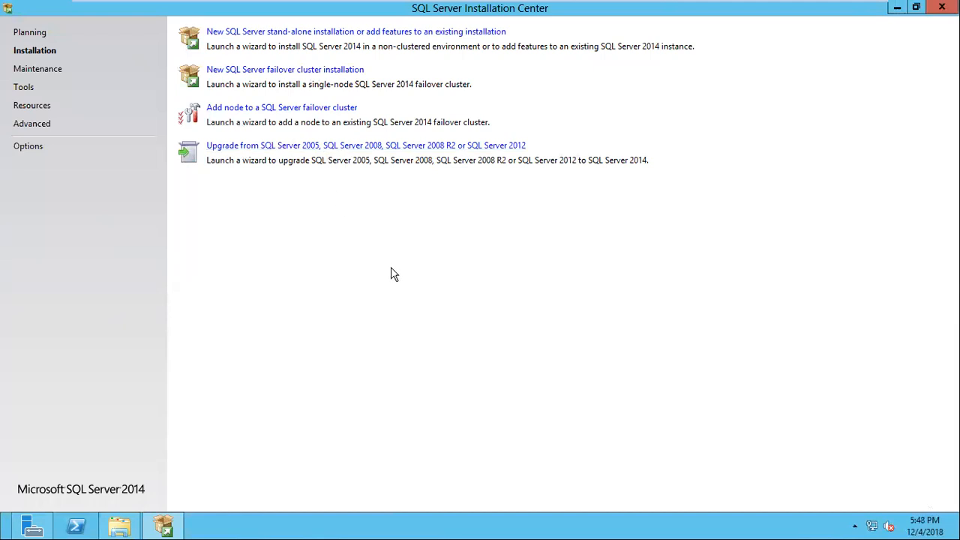
pyautogui.click(418, 34)
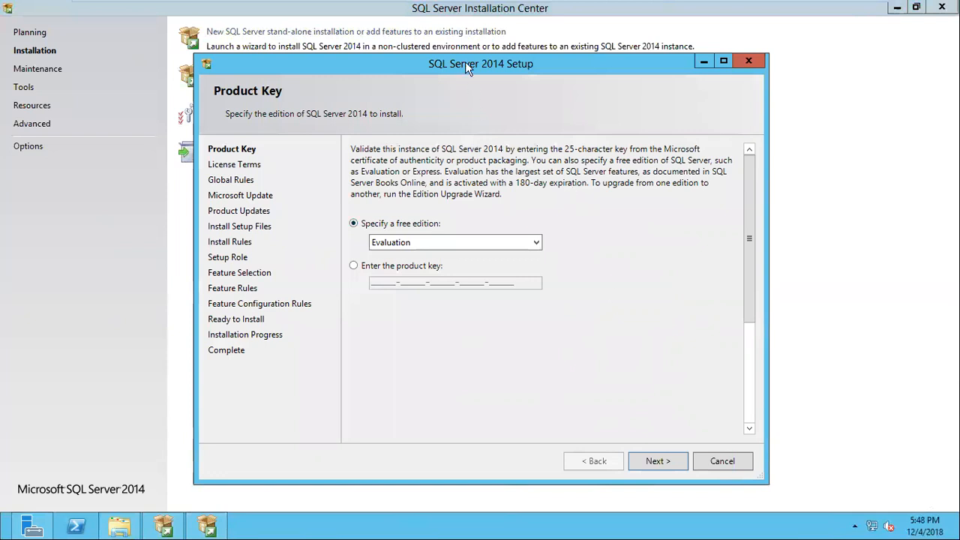
pyautogui.moveTo(465, 61); pyautogui.dragTo(511, 202)
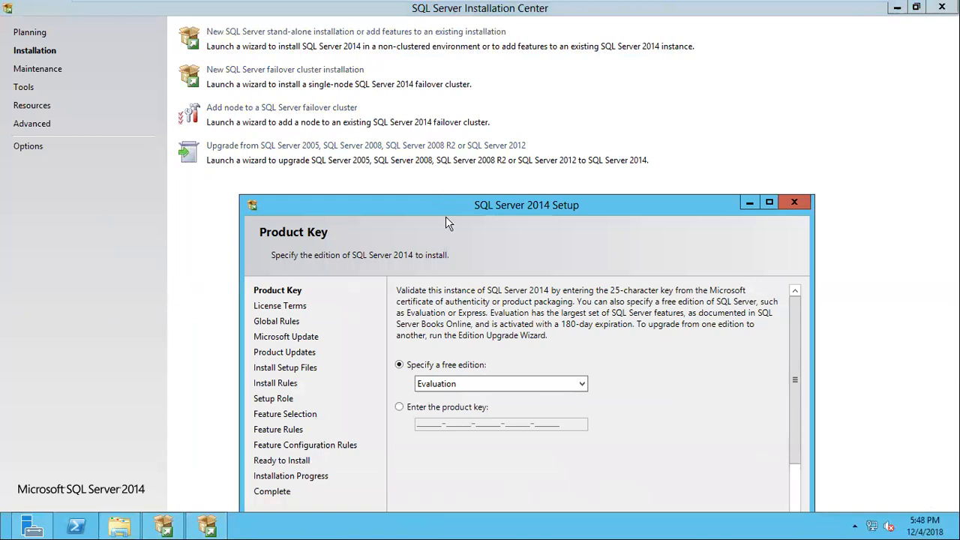
pyautogui.moveTo(447, 206); pyautogui.dragTo(414, 53)
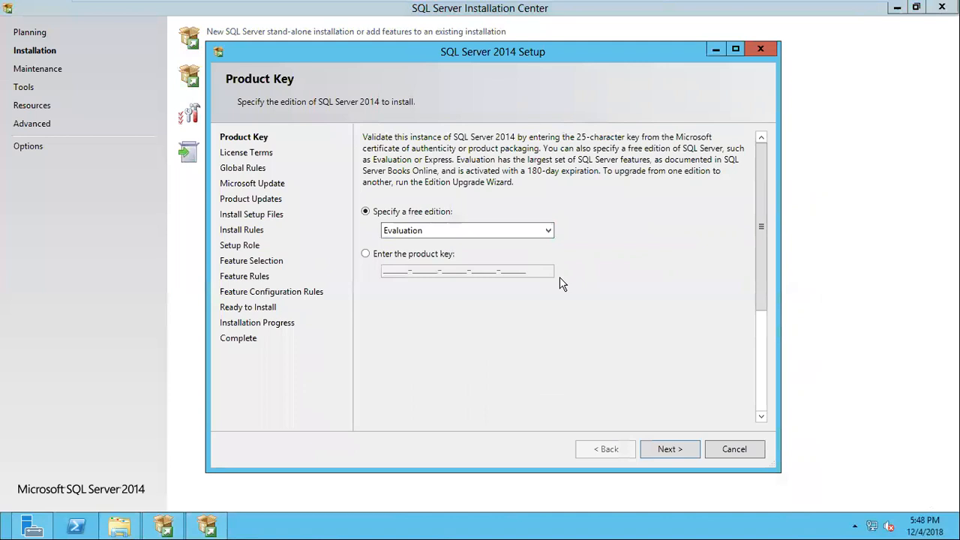
# Try the free Express edition, and switch to the product key option without entering a key
pyautogui.click(417, 232)
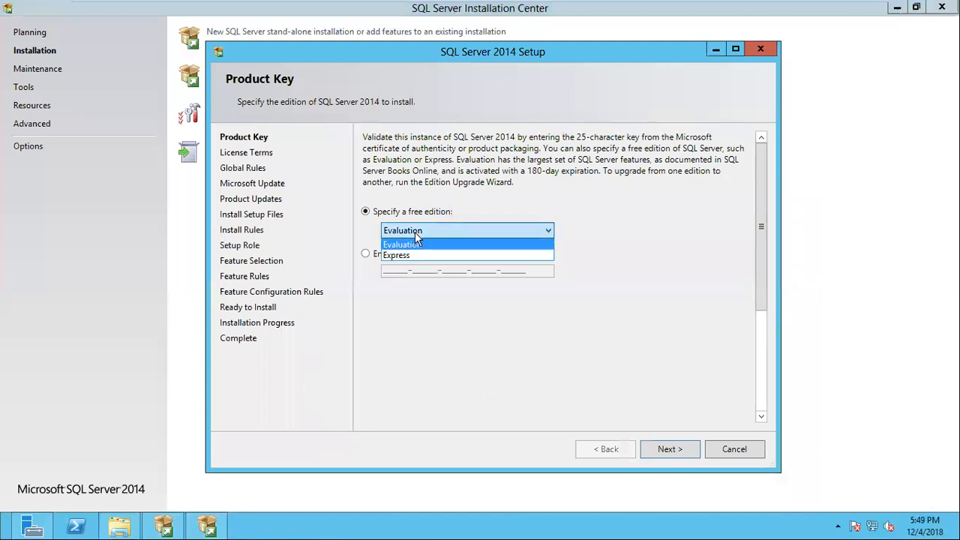
pyautogui.click(404, 255)
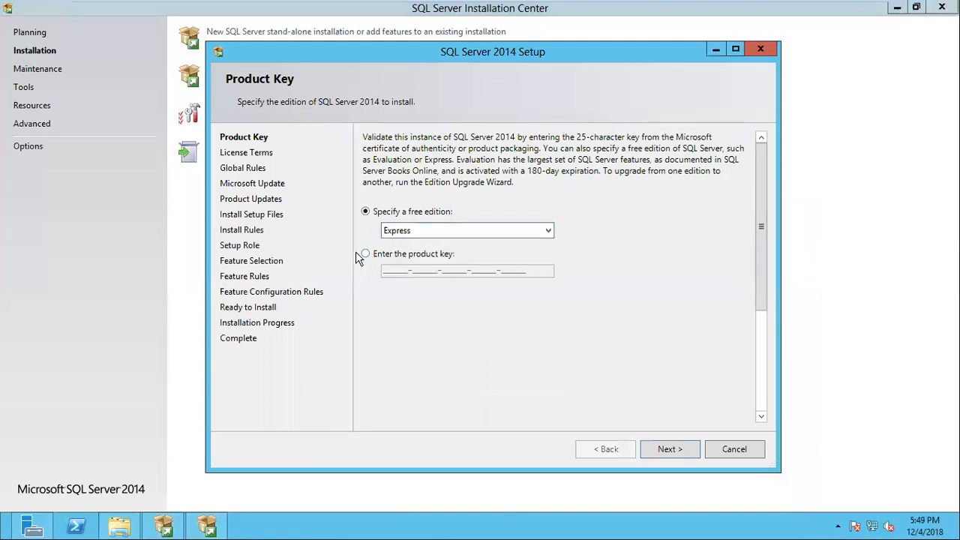
pyautogui.click(367, 254)
pyautogui.click(398, 270)
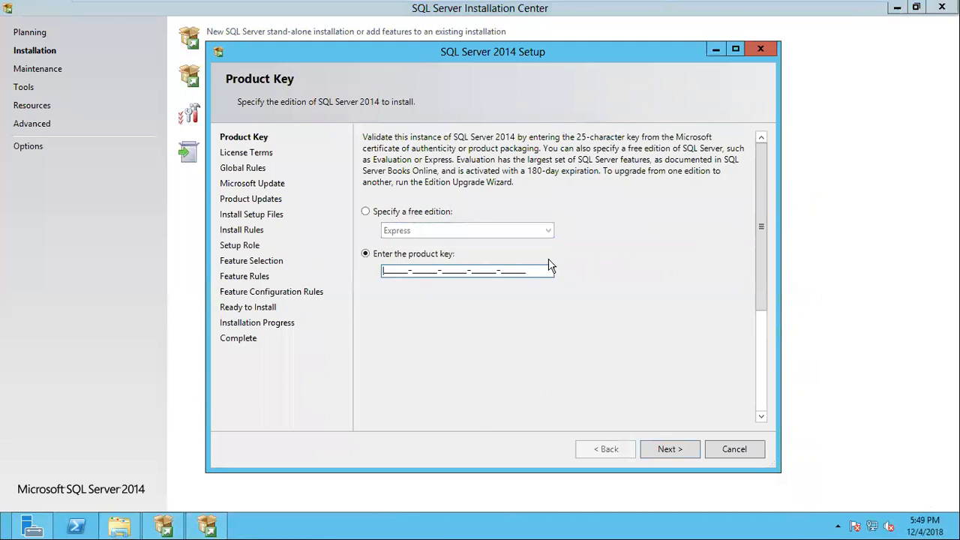
# Specify the free Evaluation edition and continue to the license terms
pyautogui.click(367, 213)
pyautogui.click(401, 231)
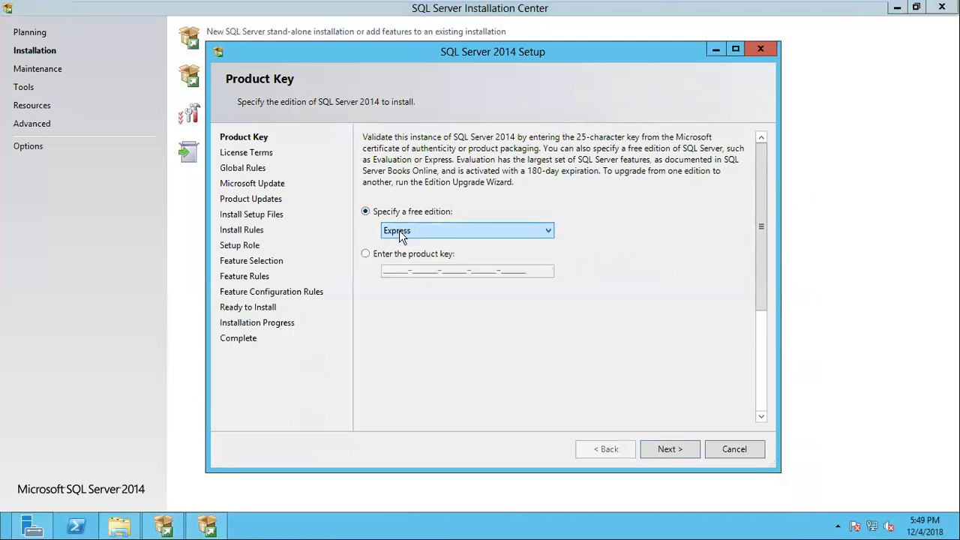
pyautogui.click(404, 249)
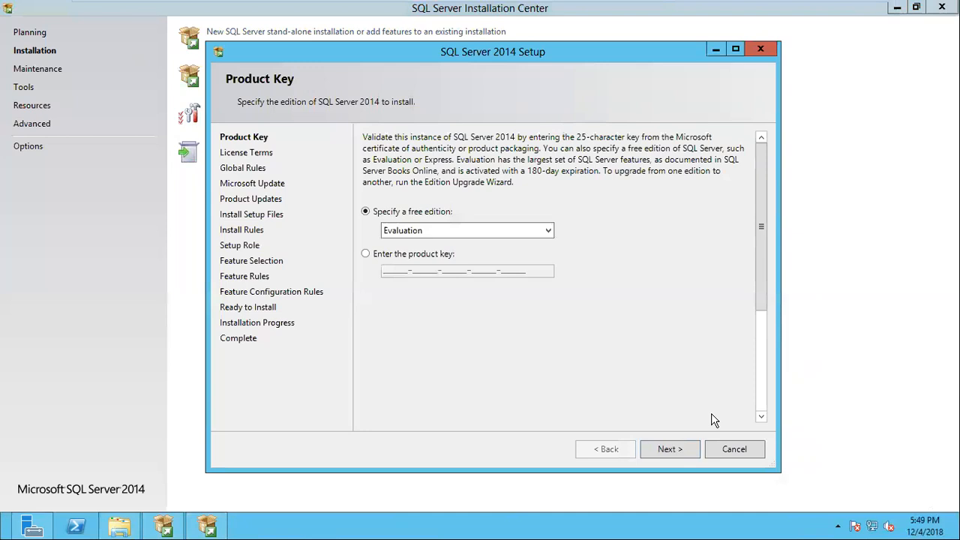
pyautogui.click(689, 454)
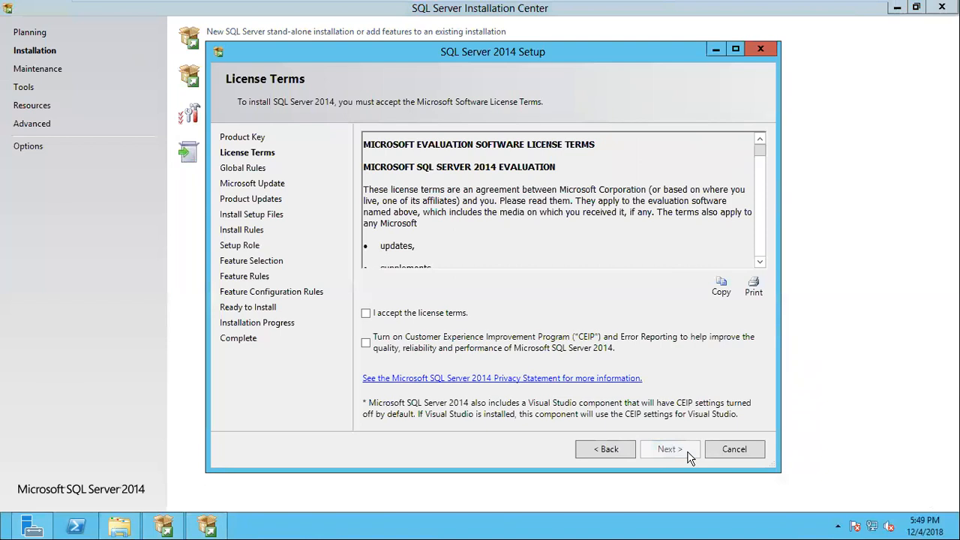
# Accept the license terms and continue through the rule checks to Setup Role, leaving the Microsoft Update check off
pyautogui.click(366, 312)
pyautogui.click(676, 449)
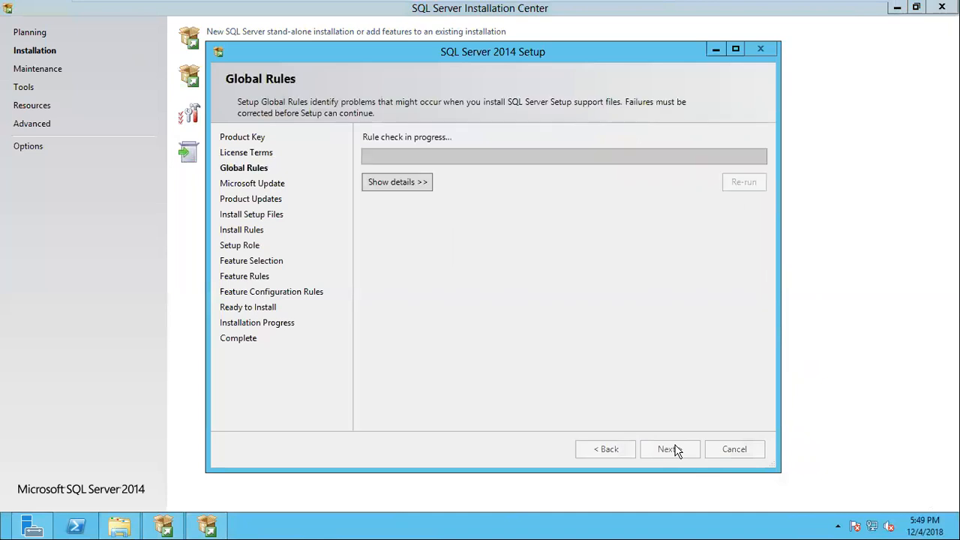
pyautogui.click(424, 184)
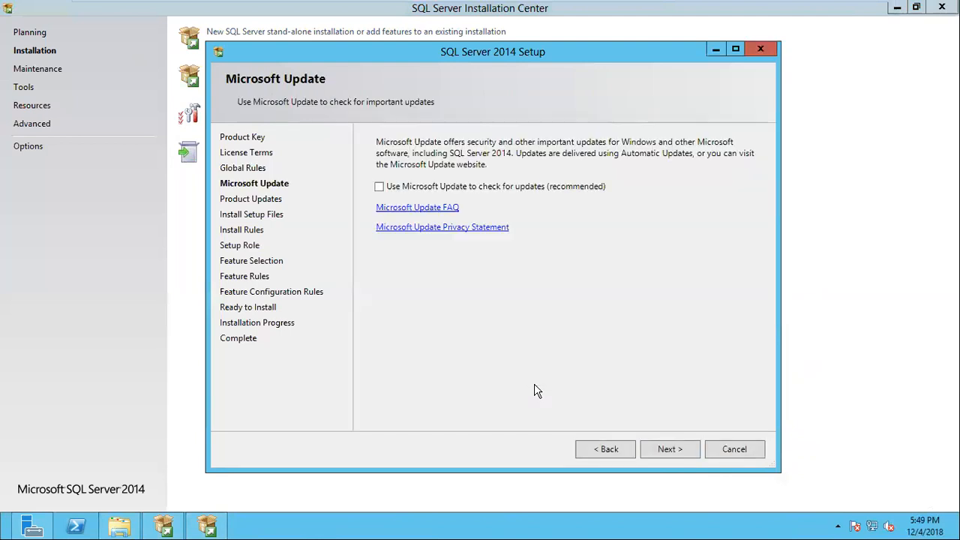
pyautogui.click(689, 452)
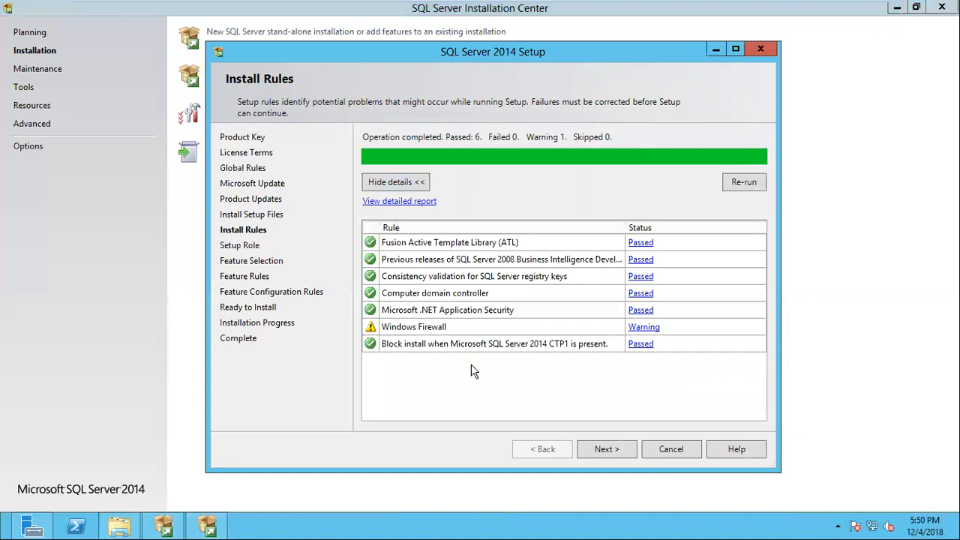
pyautogui.click(613, 447)
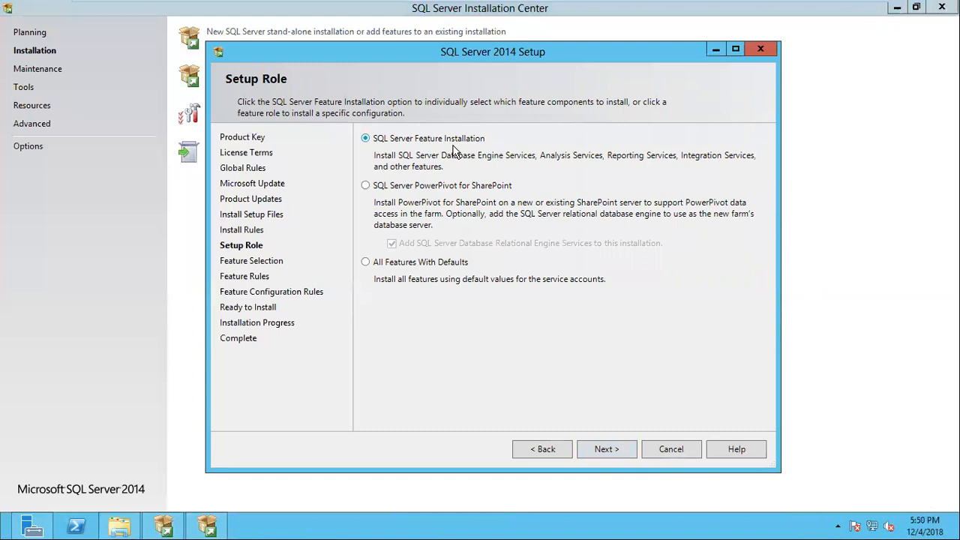
# Compare the PowerPivot for SharePoint role with SQL Server Feature Installation, and continue with SQL Server Feature Installation
pyautogui.click(441, 188)
pyautogui.click(401, 143)
pyautogui.click(424, 187)
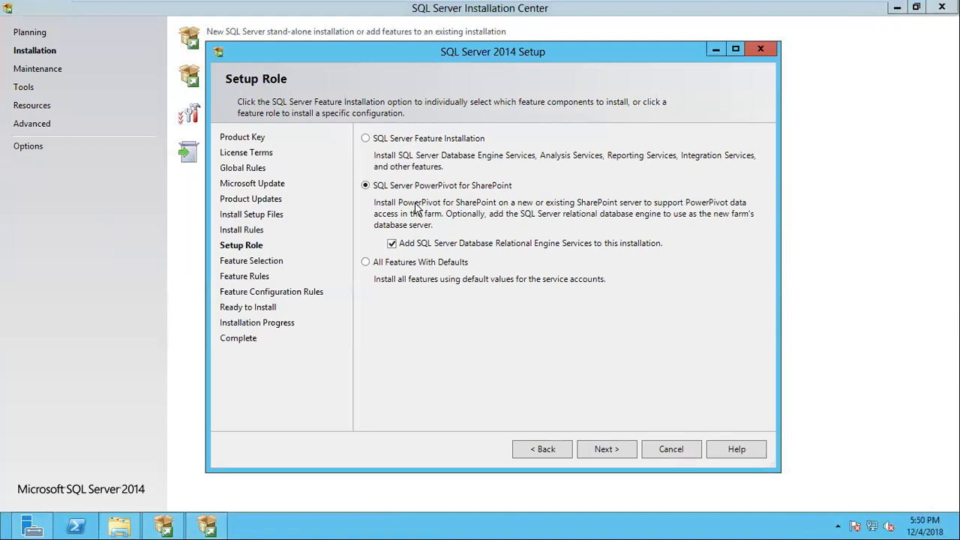
pyautogui.click(365, 139)
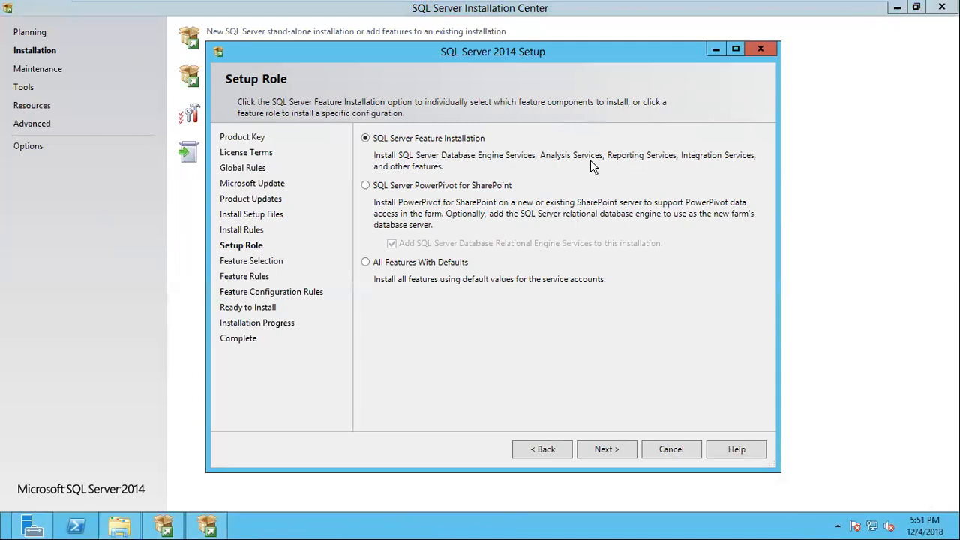
pyautogui.click(607, 449)
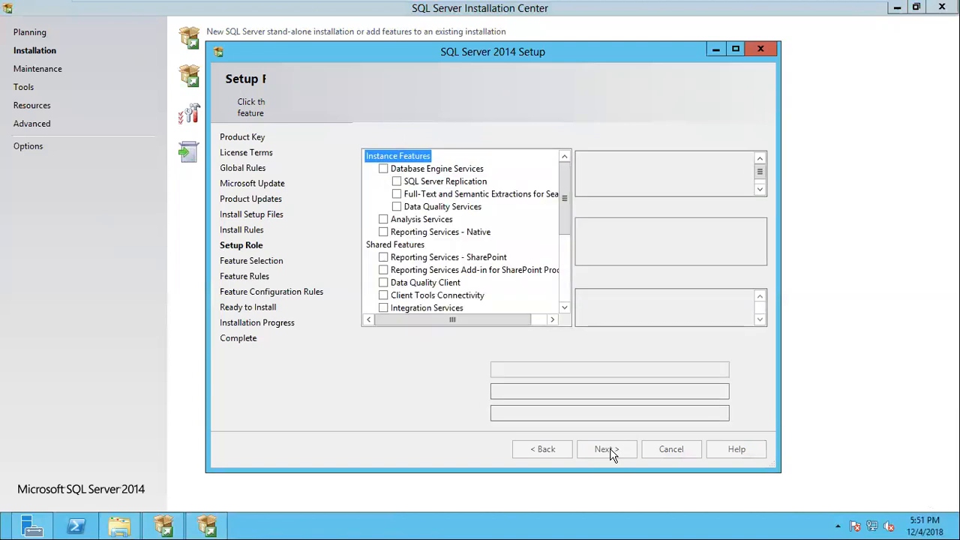
# Include all features for installation, then exclude Reporting Services - Native, Analysis Services and Data Quality Services
pyautogui.moveTo(567, 171)
pyautogui.mouseDown()
pyautogui.moveTo(569, 267)
pyautogui.moveTo(571, 163)
pyautogui.mouseUp()
pyautogui.click(395, 353)
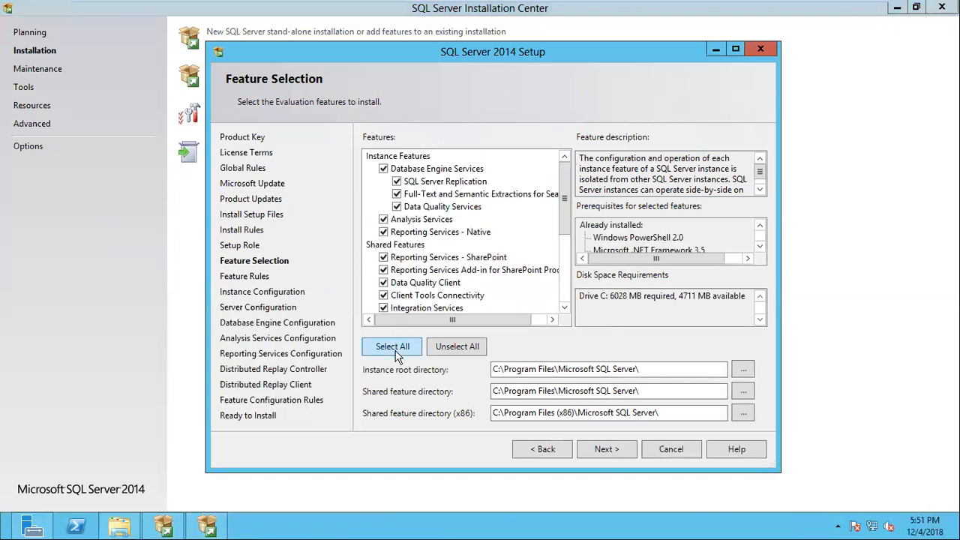
pyautogui.click(383, 232)
pyautogui.click(384, 219)
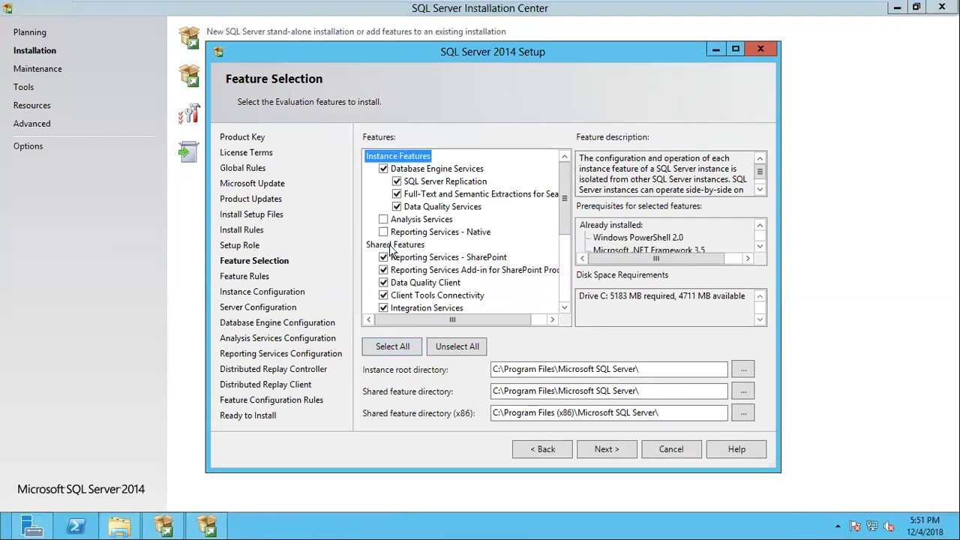
pyautogui.click(397, 208)
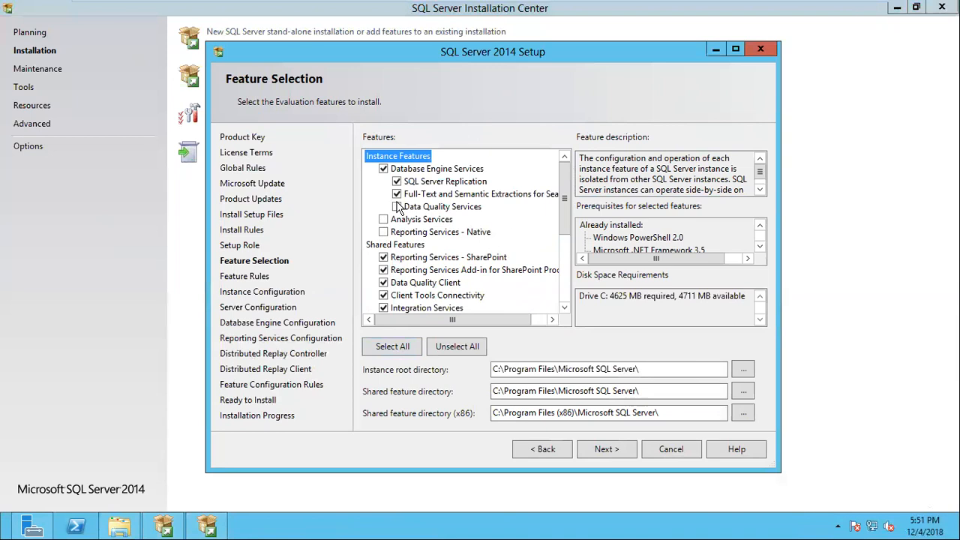
# Exclude Reporting Services - SharePoint, its Add-in for SharePoint Products, Data Quality Client and Master Data Services from the shared features
pyautogui.click(384, 258)
pyautogui.click(383, 270)
pyautogui.click(383, 282)
pyautogui.scroll(-4, 390, 289)
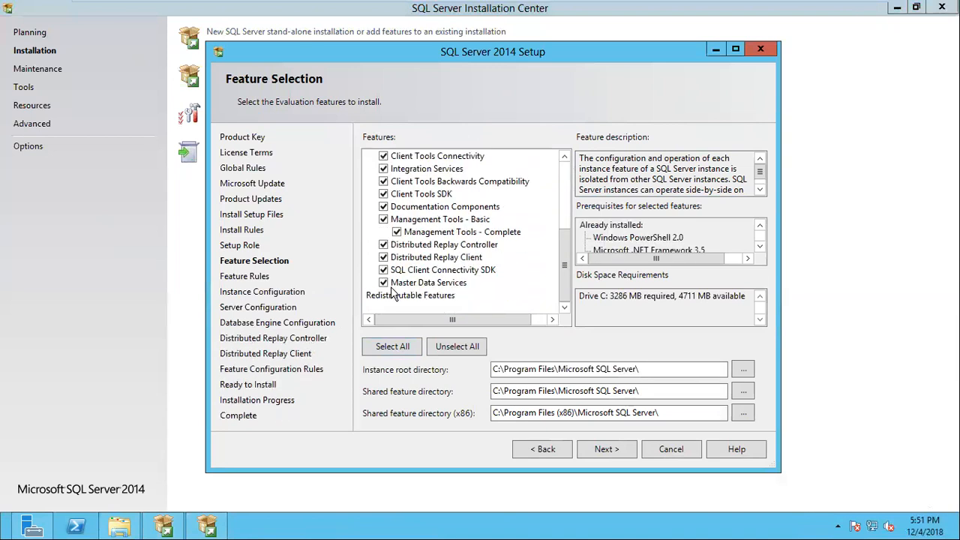
pyautogui.click(384, 283)
# View the Integration Services description, then include both SharePoint Reporting Services features and exclude them again
pyautogui.scroll(2, 504, 280)
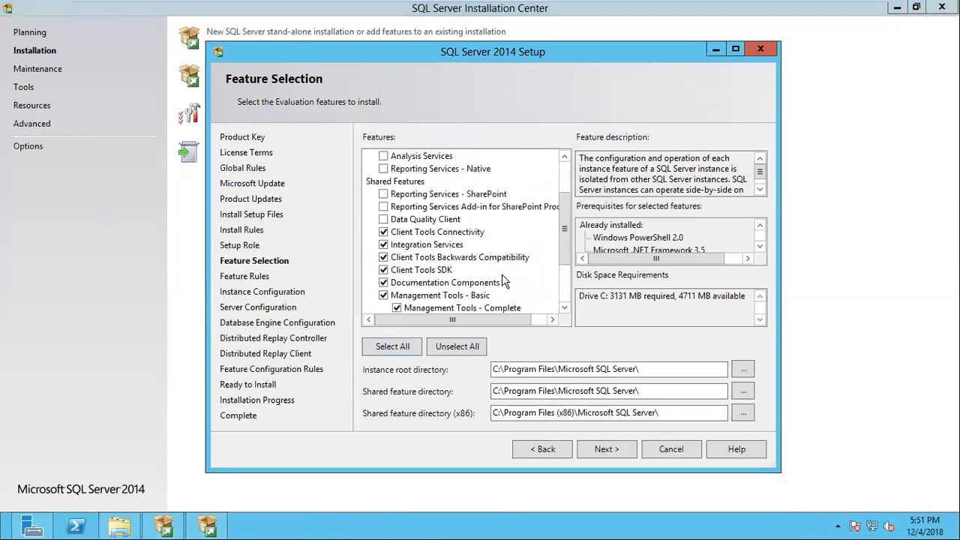
pyautogui.click(450, 246)
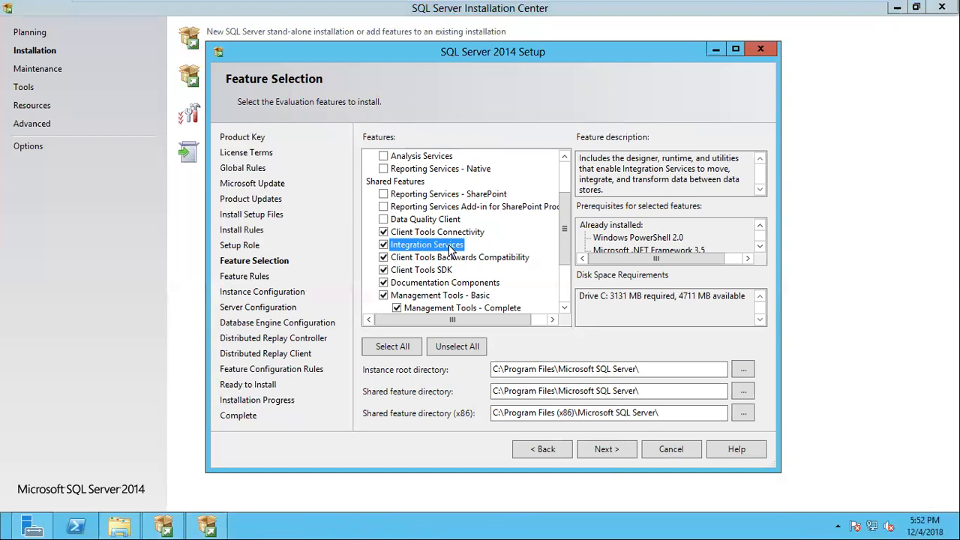
pyautogui.click(384, 206)
pyautogui.click(383, 194)
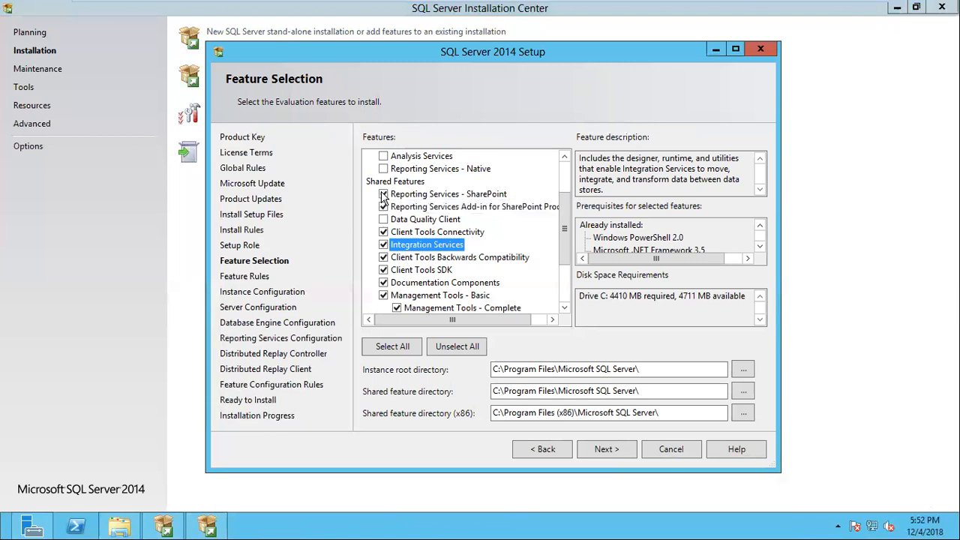
pyautogui.click(384, 207)
pyautogui.click(383, 194)
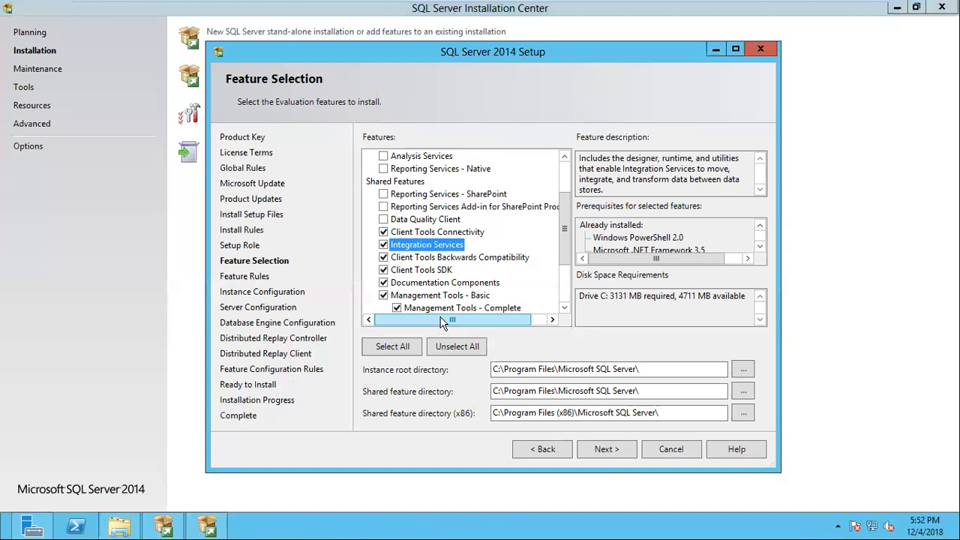
# Change the drive of the instance root and both shared feature directories to E:, and continue to the instance configuration
pyautogui.click(502, 372)
pyautogui.press('BackSpace')
pyautogui.press('BackSpace')
pyautogui.write('E:')
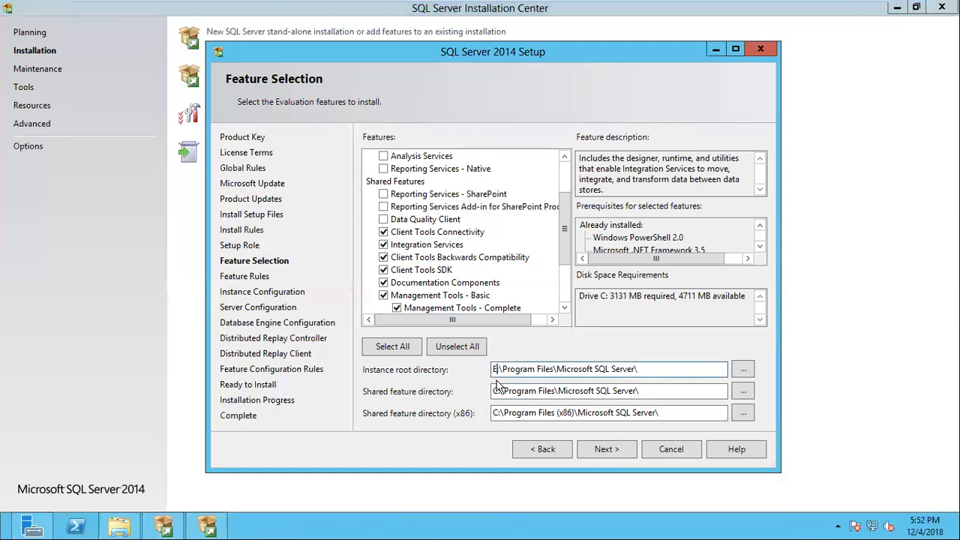
pyautogui.moveTo(501, 391); pyautogui.dragTo(491, 414)
pyautogui.write('EE')
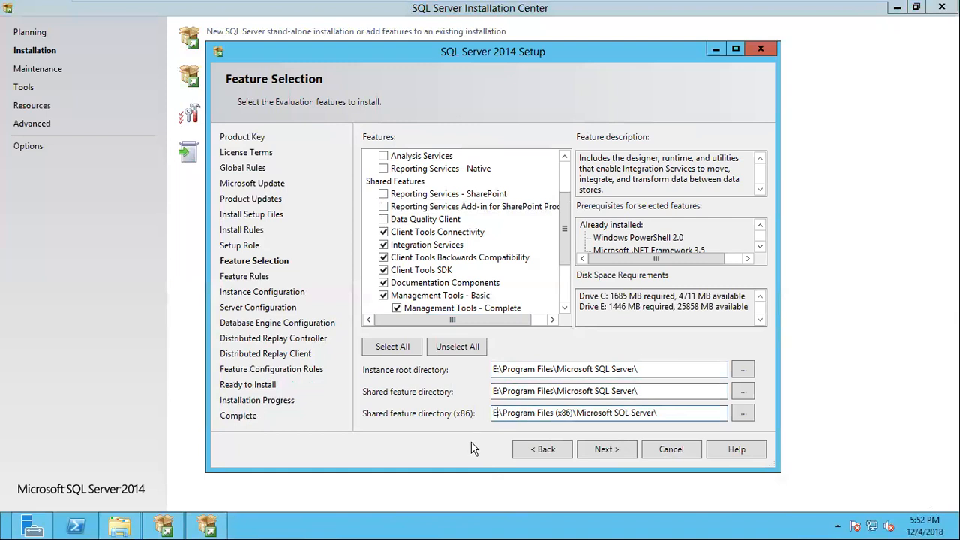
pyautogui.click(607, 450)
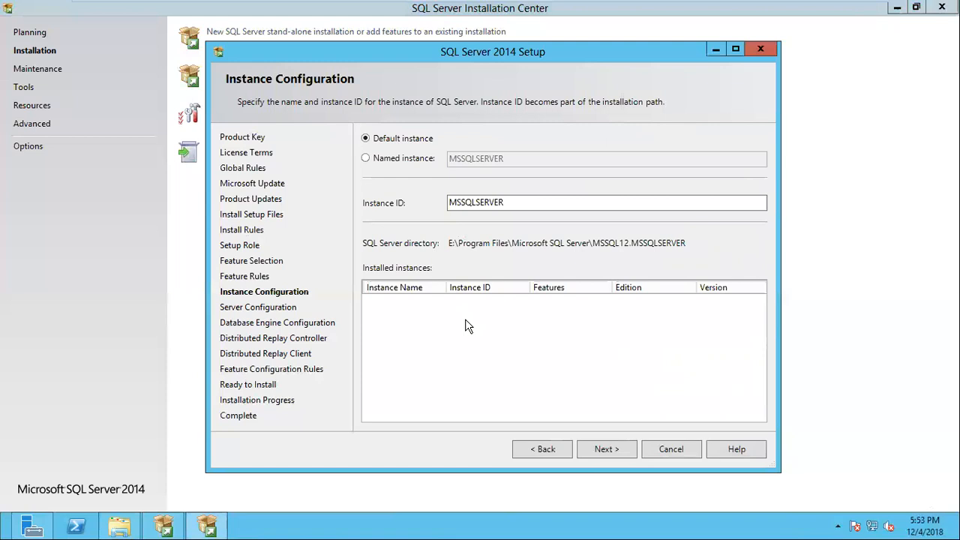
# Try the named instance option with a person's first name, and switch back to the default instance
pyautogui.click(365, 159)
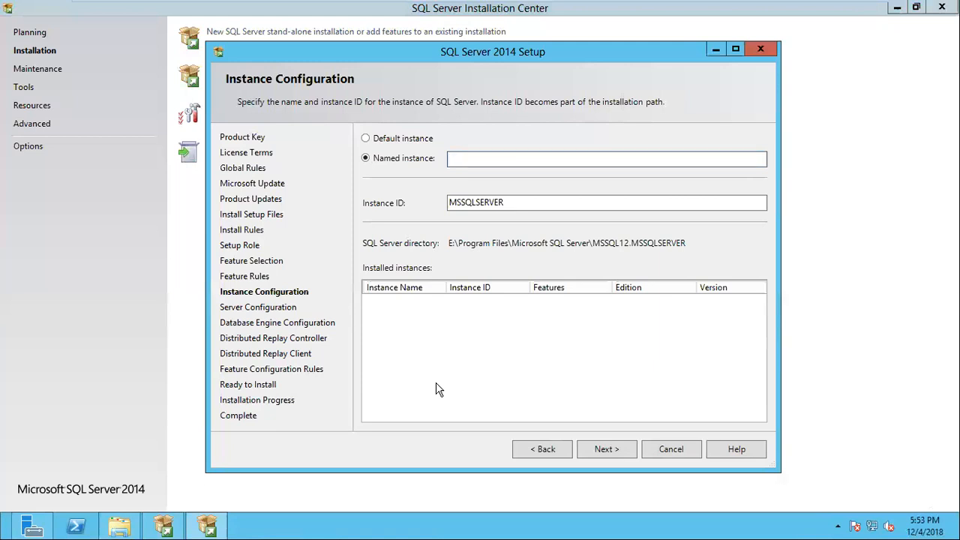
pyautogui.write('sarath')
pyautogui.press('BackSpace')
pyautogui.press('BackSpace')
pyautogui.press('BackSpace')
pyautogui.press('BackSpace')
pyautogui.press('BackSpace')
pyautogui.press('BackSpace')
pyautogui.click(367, 139)
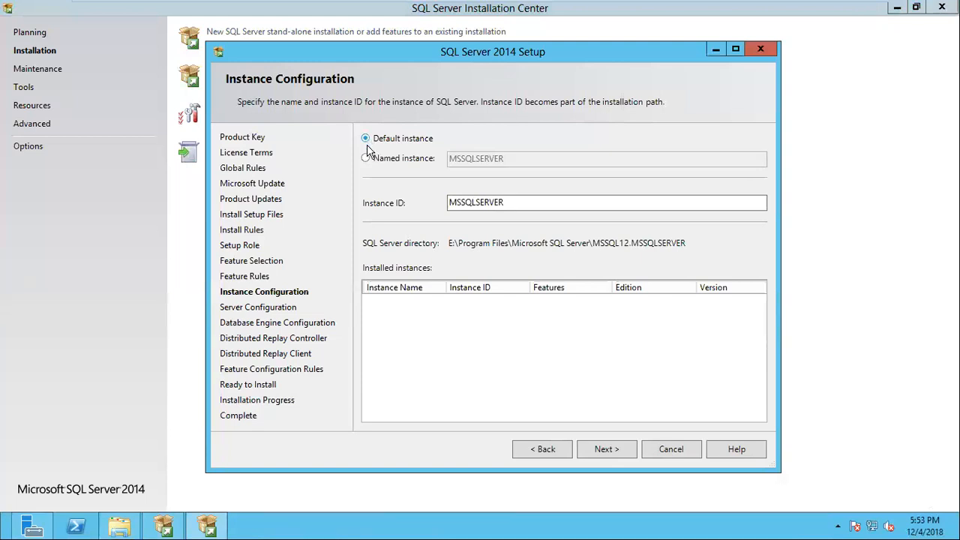
# Choose the named instance option again, enter the same trial name and erase it
pyautogui.click(366, 158)
pyautogui.click(468, 157)
pyautogui.write('sarath')
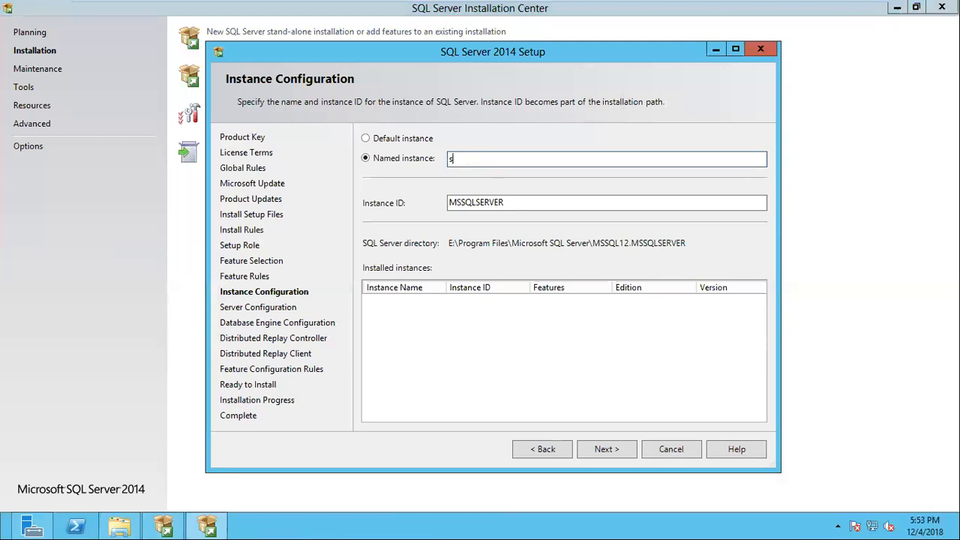
pyautogui.press('BackSpace')
pyautogui.press('BackSpace')
pyautogui.press('BackSpace')
pyautogui.press('BackSpace')
pyautogui.press('BackSpace')
pyautogui.press('BackSpace')
# Select the default instance, continue to the server configuration and maximize the setup window
pyautogui.click(366, 140)
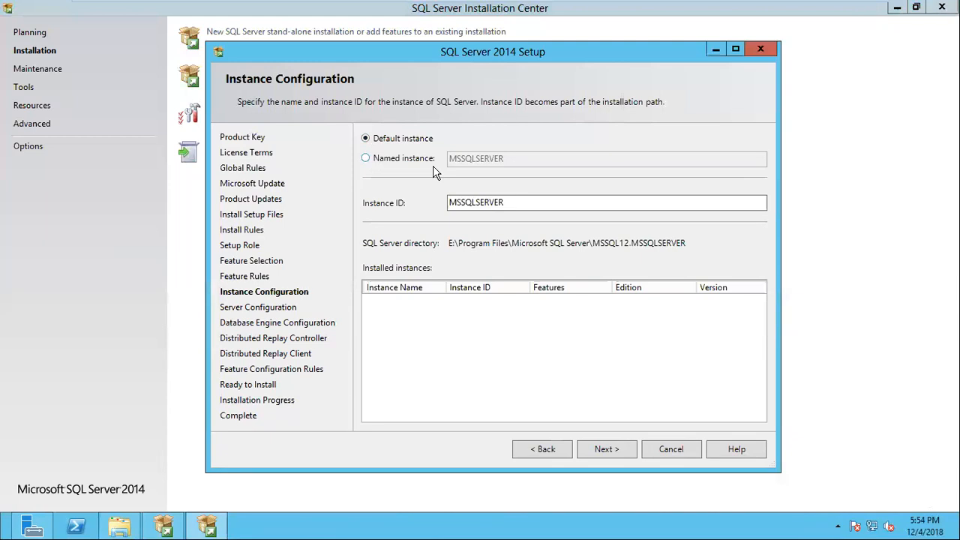
pyautogui.click(605, 449)
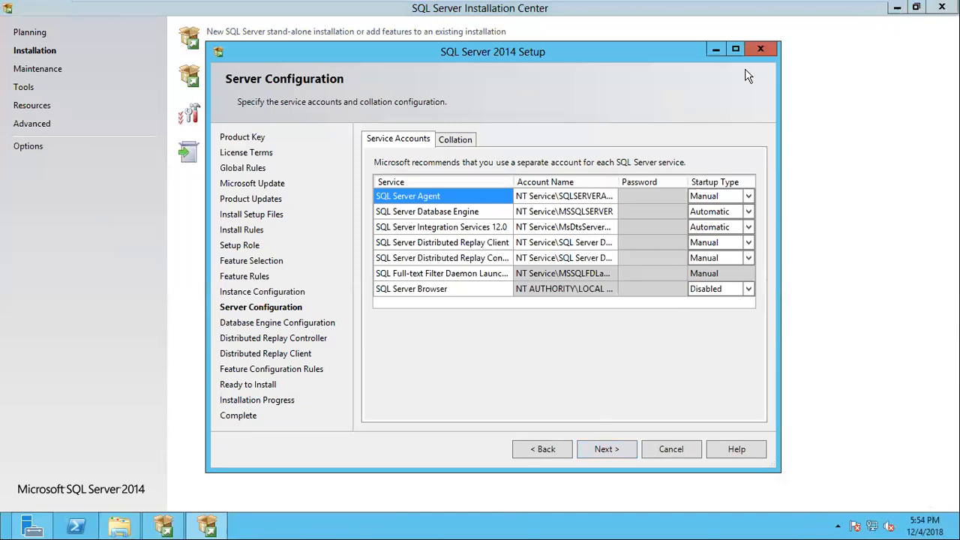
pyautogui.click(736, 50)
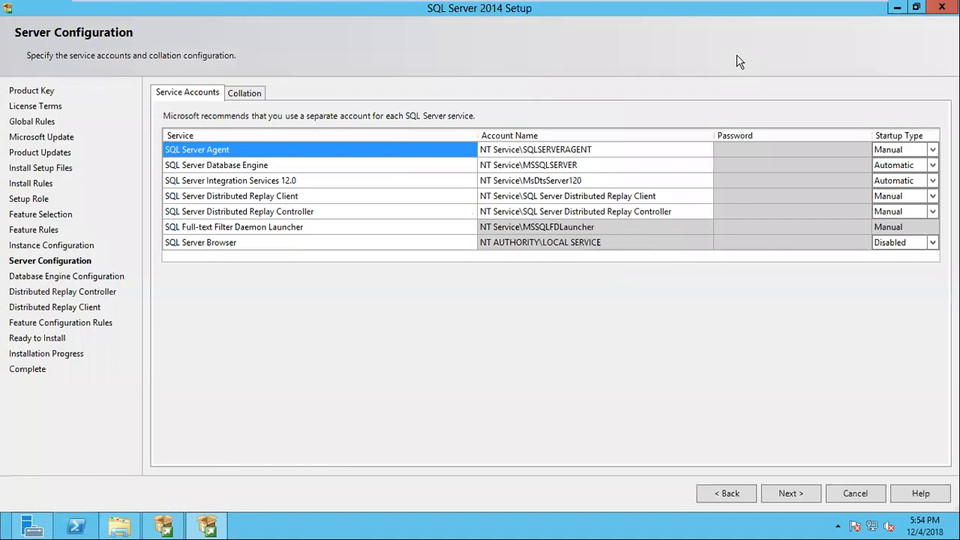
# Review the services listed under the service accounts, including SQL Server Agent, Database Engine, Browser and both Distributed Replay services
pyautogui.click(254, 200)
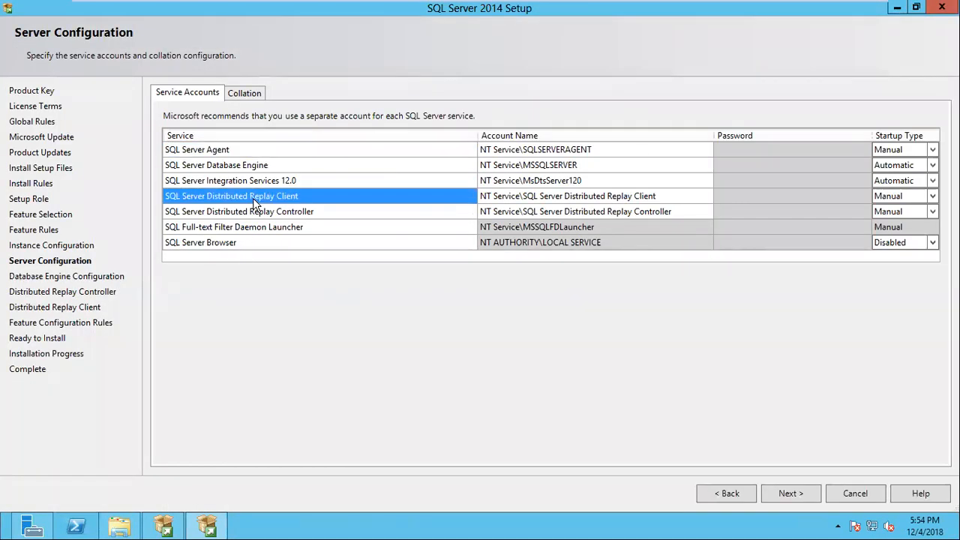
pyautogui.click(241, 213)
pyautogui.click(244, 197)
pyautogui.click(236, 183)
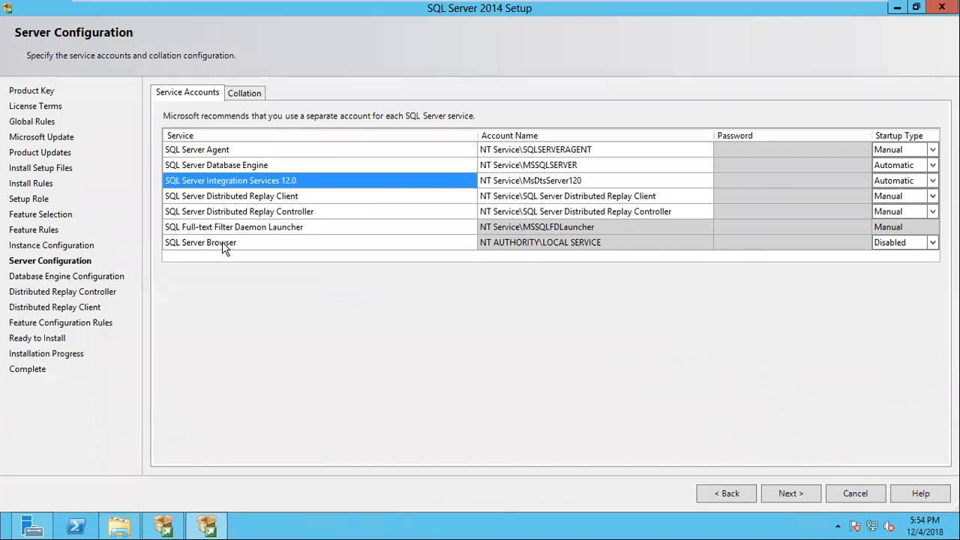
pyautogui.click(222, 243)
pyautogui.click(231, 229)
pyautogui.click(230, 185)
pyautogui.click(235, 166)
pyautogui.click(230, 152)
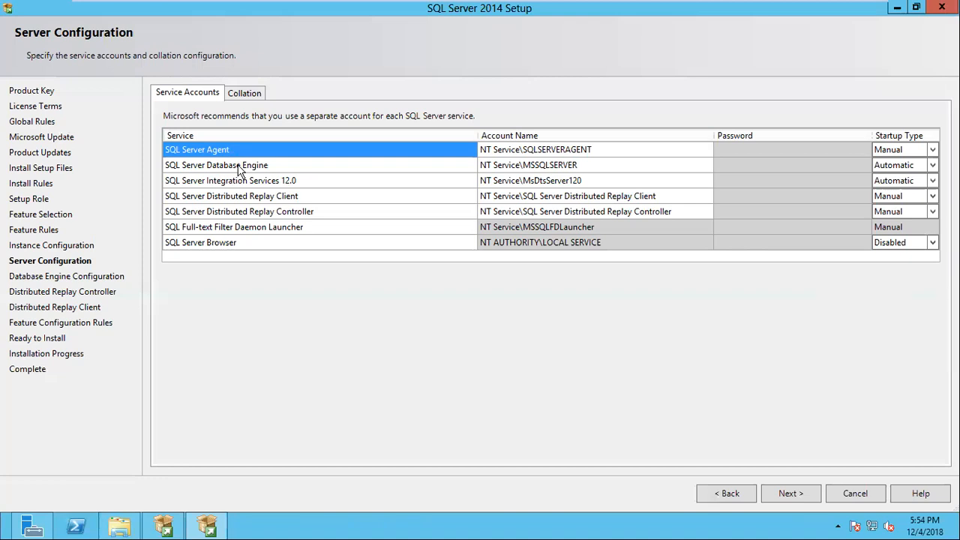
pyautogui.click(242, 196)
pyautogui.click(248, 213)
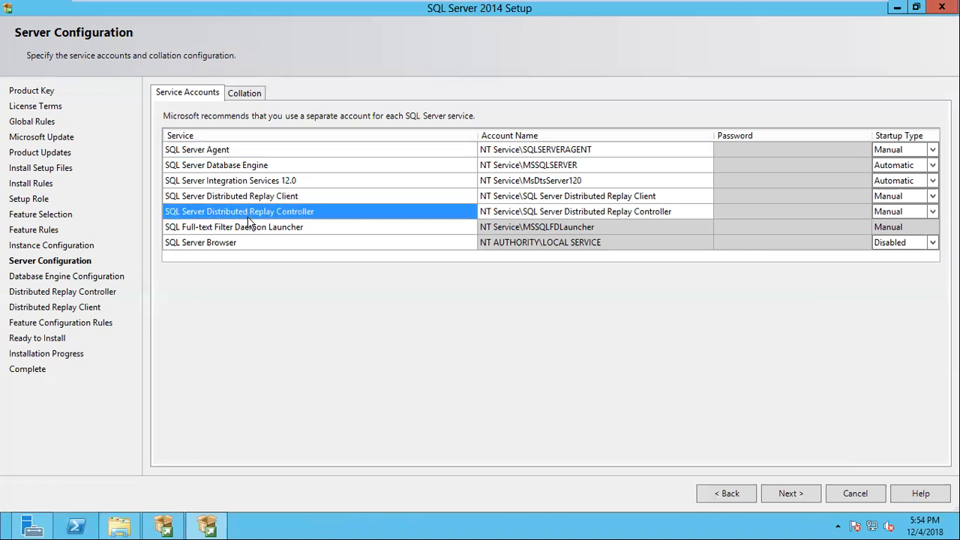
pyautogui.click(248, 201)
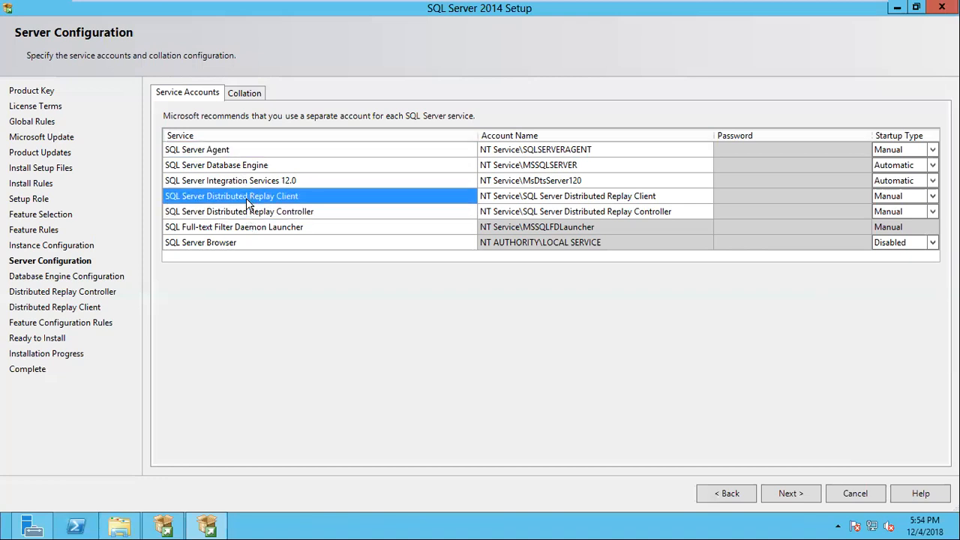
# Return to the feature selection, deselect Distributed Replay Controller and Distributed Replay Client, and continue to the server configuration
pyautogui.click(730, 498)
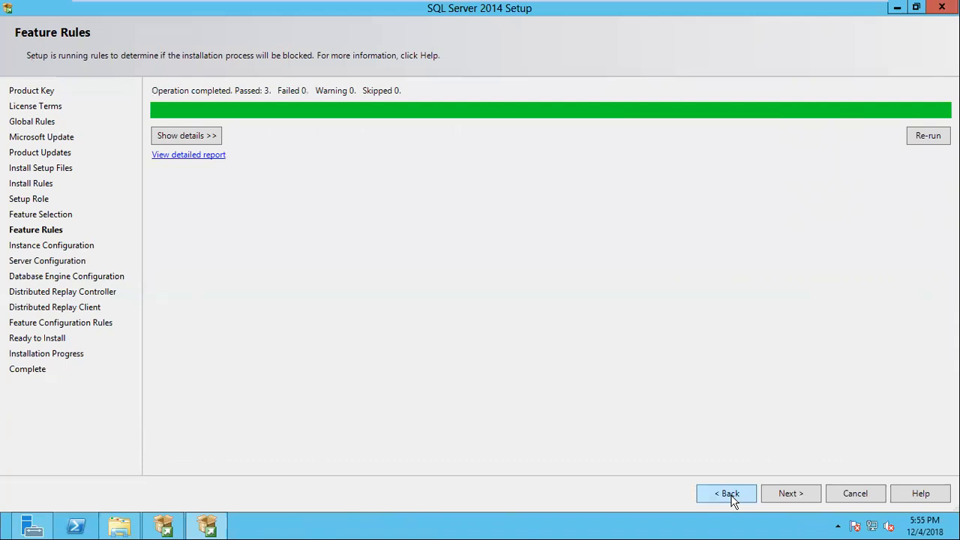
pyautogui.click(731, 496)
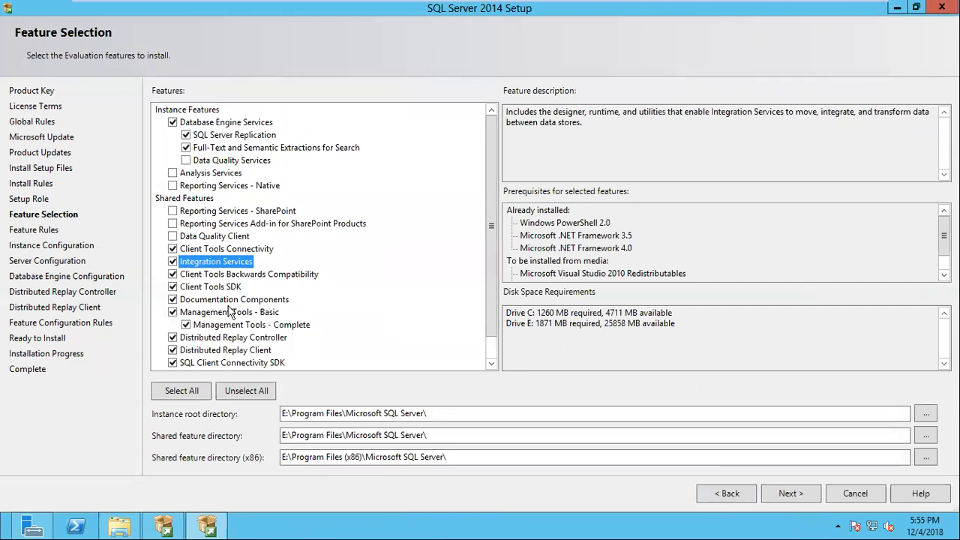
pyautogui.click(173, 338)
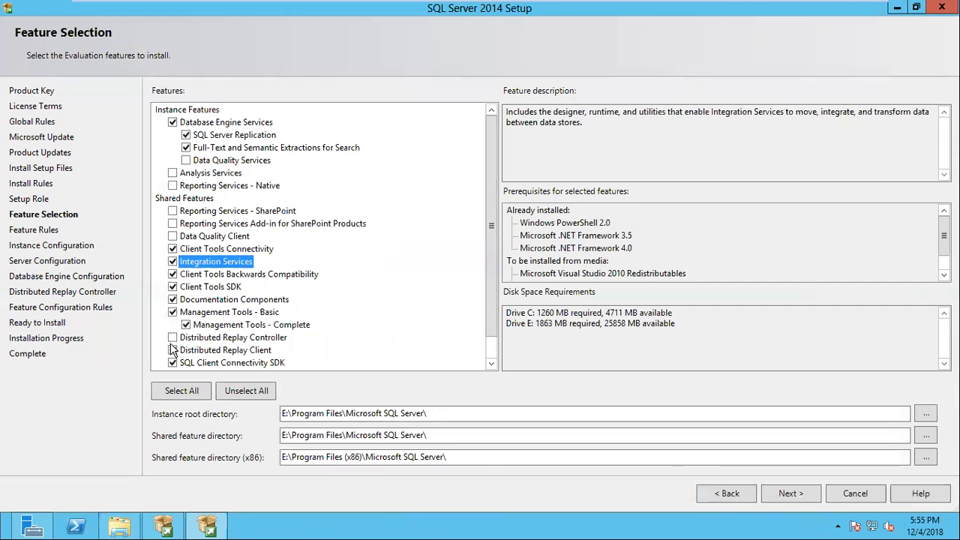
pyautogui.click(172, 350)
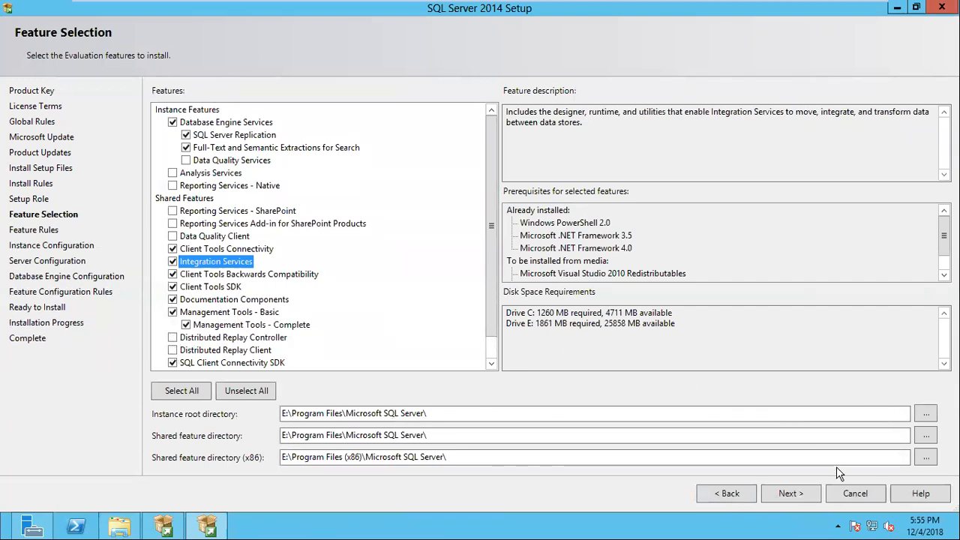
pyautogui.click(792, 494)
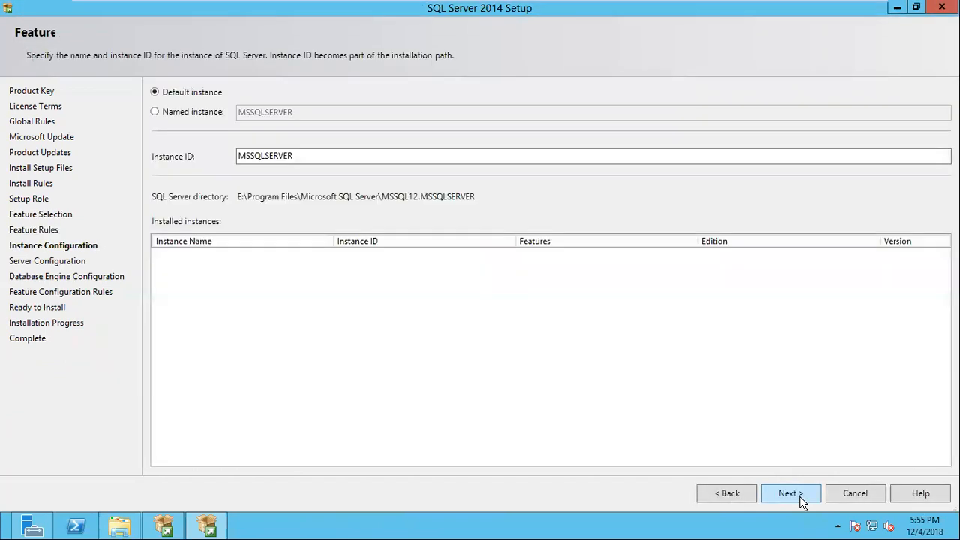
pyautogui.click(800, 497)
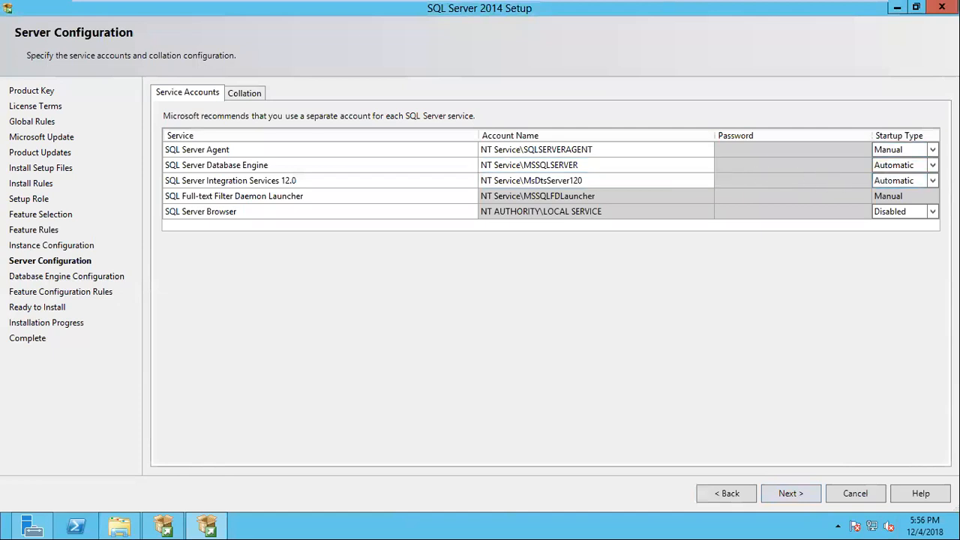
# Set the startup type of SQL Server Database Engine and SQL Server Integration Services 12.0 to Manual
pyautogui.click(934, 165)
pyautogui.click(897, 203)
pyautogui.click(933, 180)
pyautogui.click(934, 181)
pyautogui.click(881, 216)
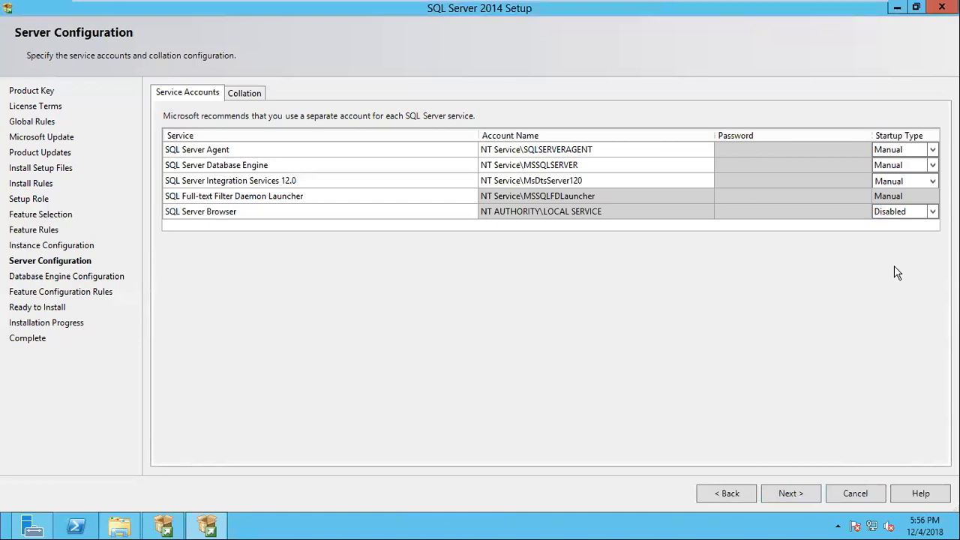
# Set the startup type of SQL Server Agent and SQL Server Database Engine to Automatic
pyautogui.click(932, 149)
pyautogui.click(932, 149)
pyautogui.click(917, 163)
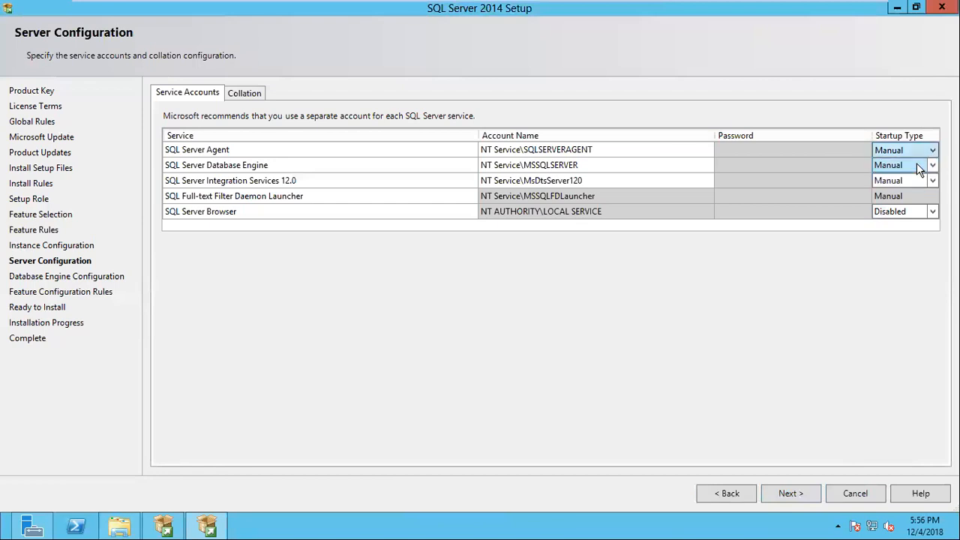
pyautogui.click(931, 172)
pyautogui.click(932, 168)
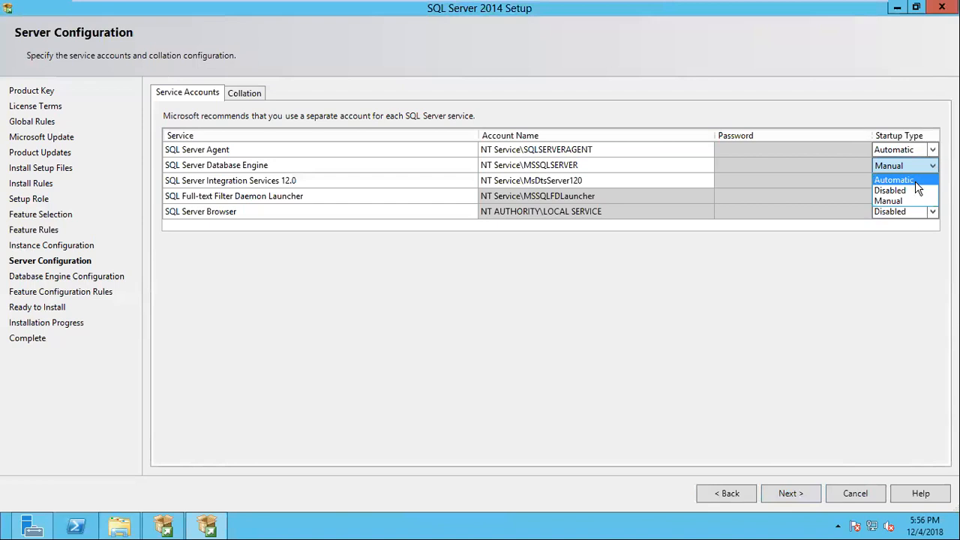
pyautogui.click(916, 181)
pyautogui.click(915, 181)
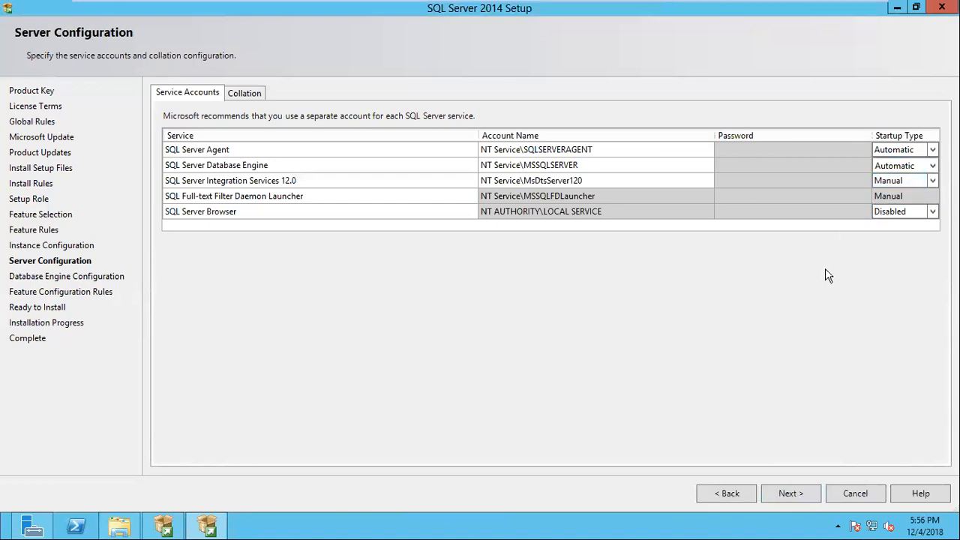
pyautogui.click(911, 172)
# Open the Database Engine collation customization and browse the available SQL collations used for backwards compatibility
pyautogui.click(249, 96)
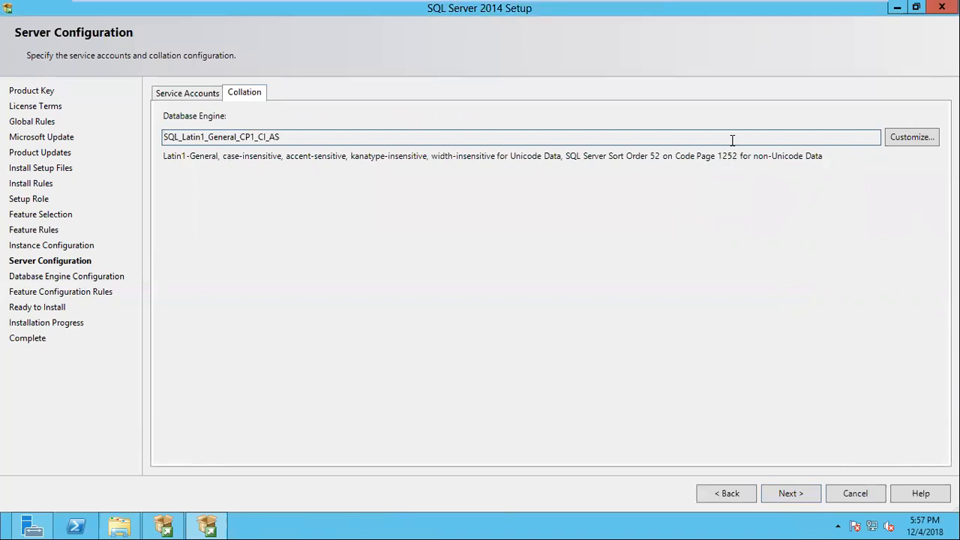
pyautogui.click(917, 143)
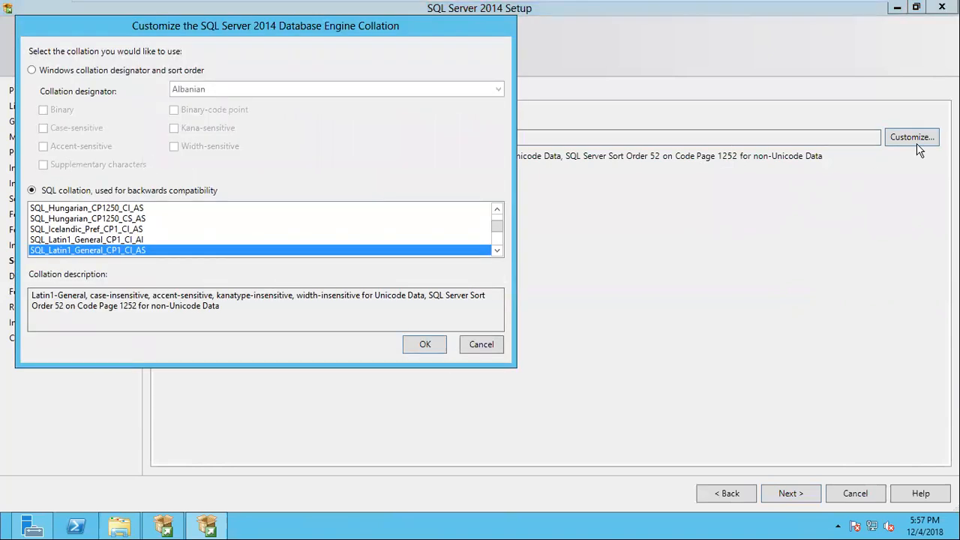
pyautogui.click(92, 229)
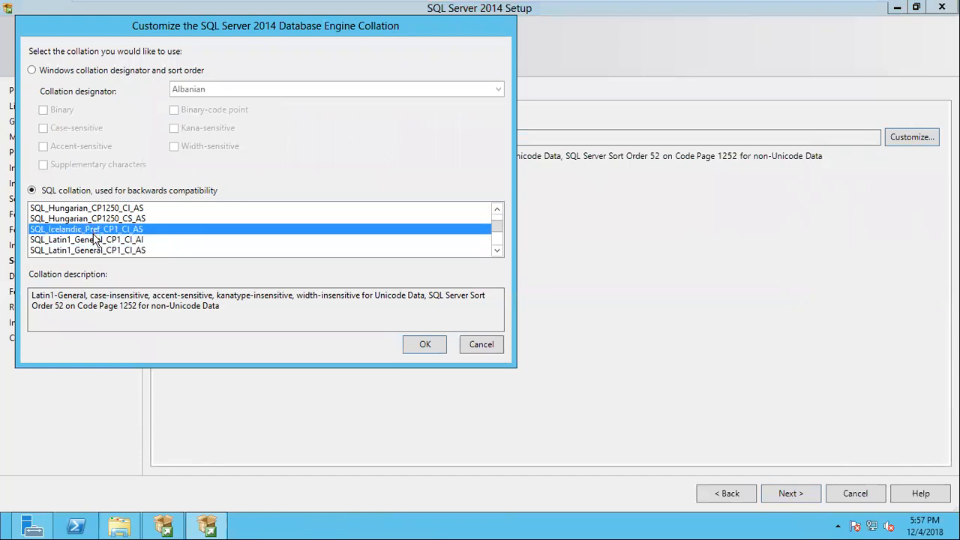
pyautogui.scroll(15, 94, 240)
pyautogui.scroll(-10, 95, 253)
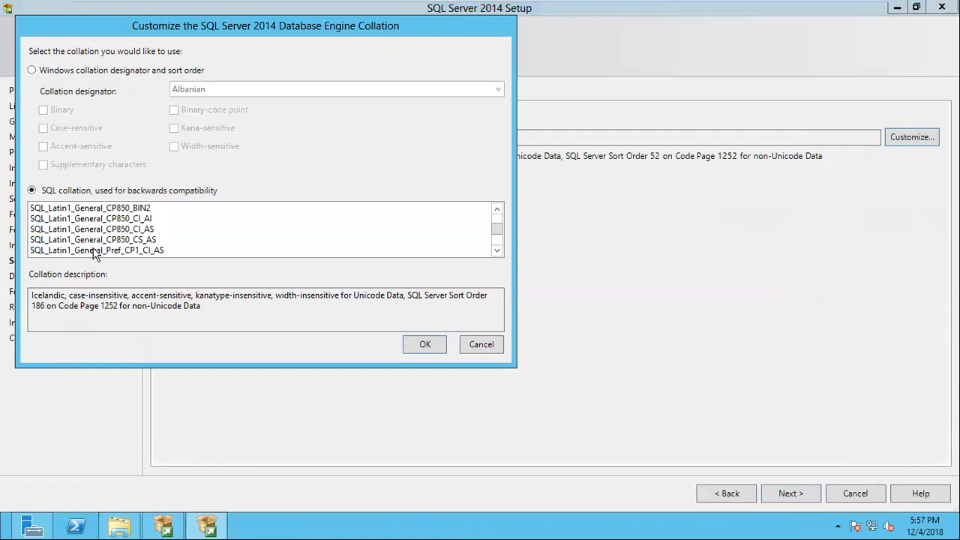
pyautogui.scroll(-3, 94, 254)
pyautogui.click(95, 250)
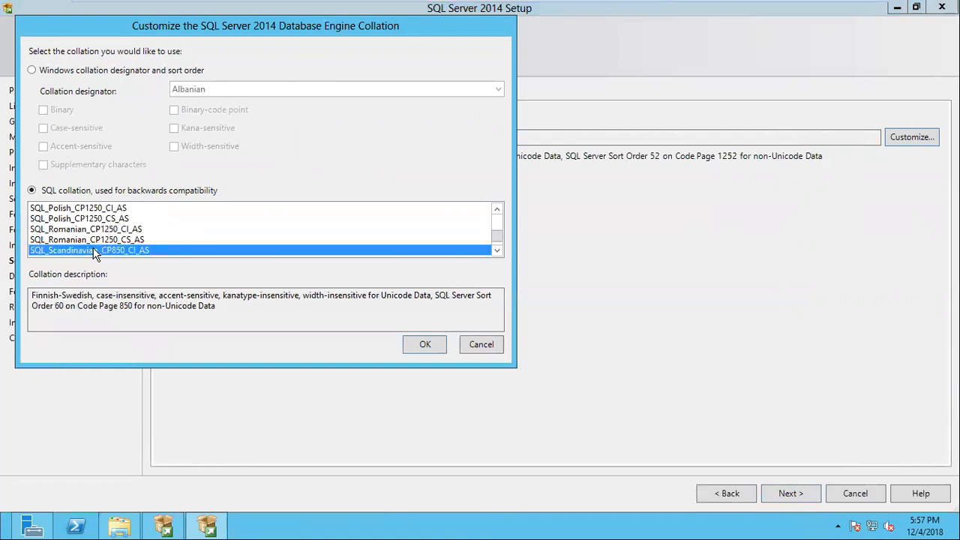
pyautogui.press('Num_Lock')
pyautogui.click(100, 219)
pyautogui.scroll(3, 99, 230)
pyautogui.scroll(8, 102, 235)
pyautogui.scroll(-11, 102, 236)
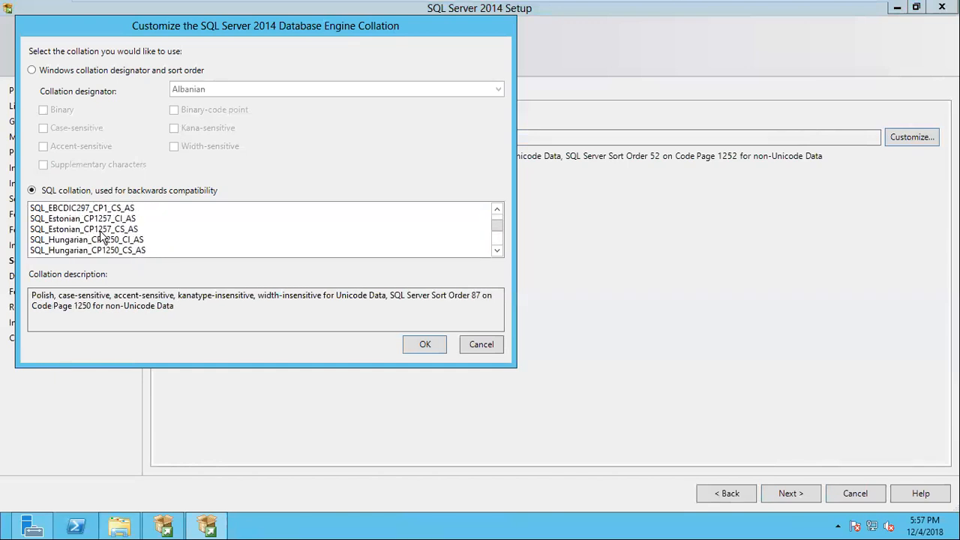
# Browse the Windows collation designators and cancel the collation customization
pyautogui.click(33, 71)
pyautogui.click(349, 91)
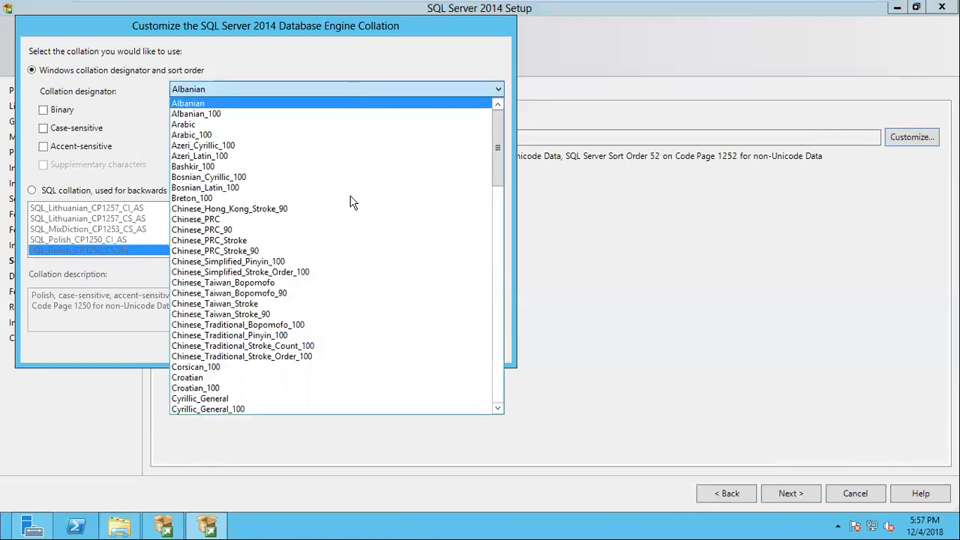
pyautogui.scroll(-13, 346, 391)
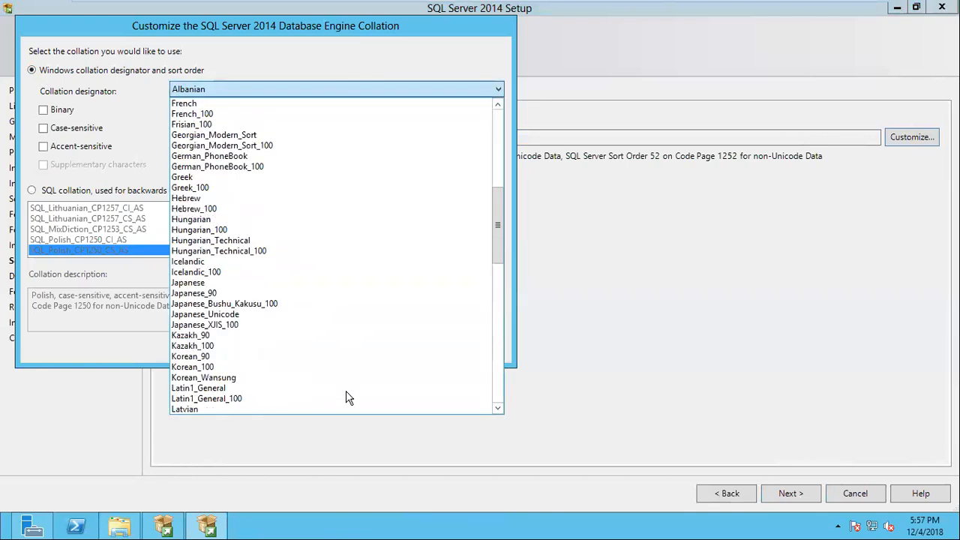
pyautogui.scroll(-3, 346, 391)
pyautogui.scroll(-8, 254, 295)
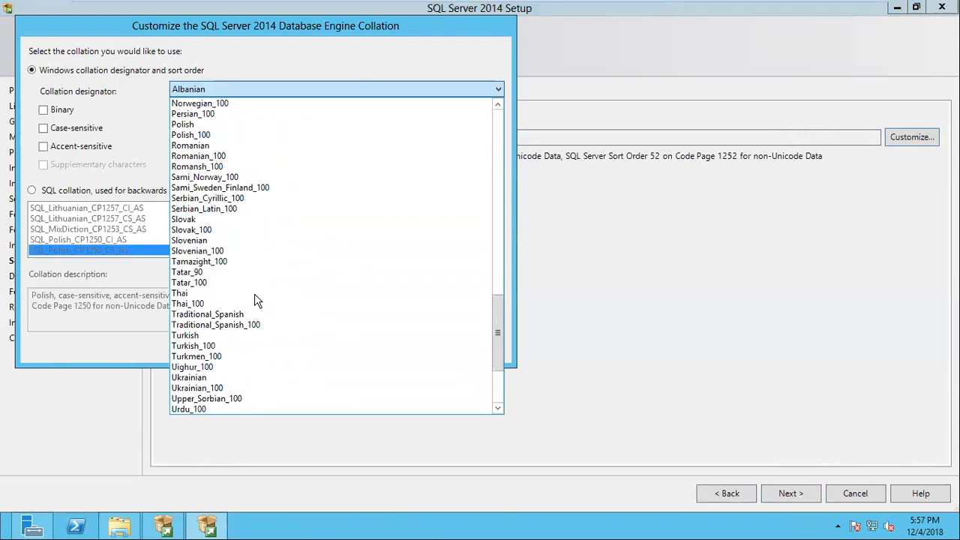
pyautogui.scroll(-2, 254, 300)
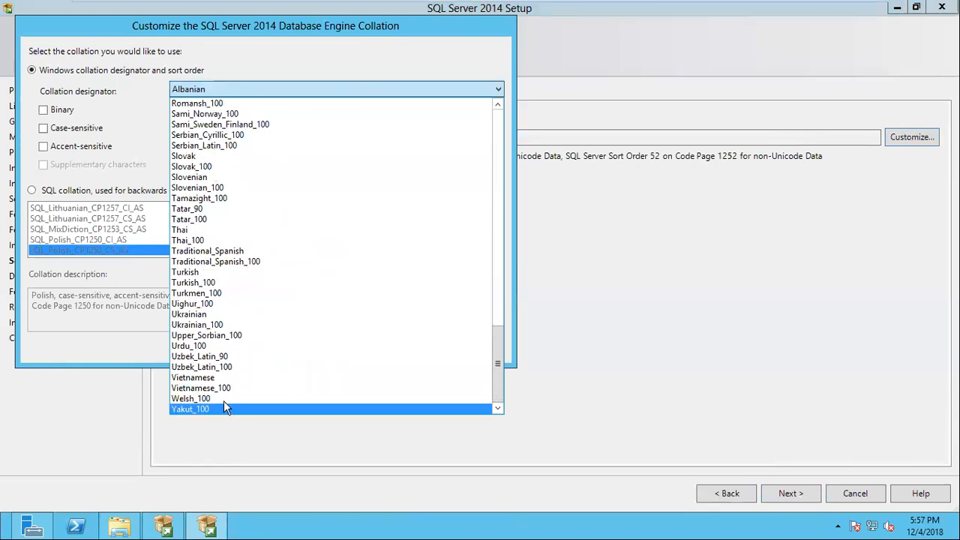
pyautogui.scroll(20, 254, 342)
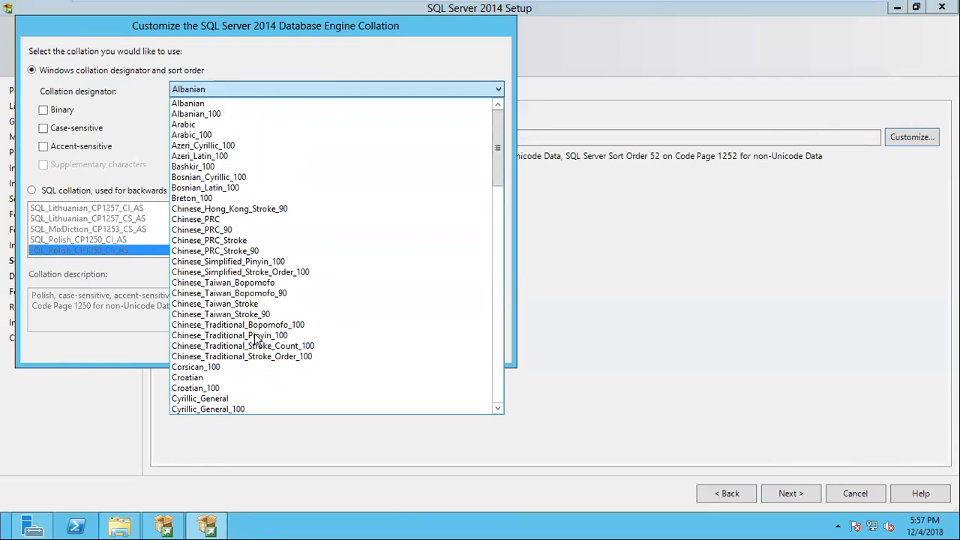
pyautogui.click(87, 351)
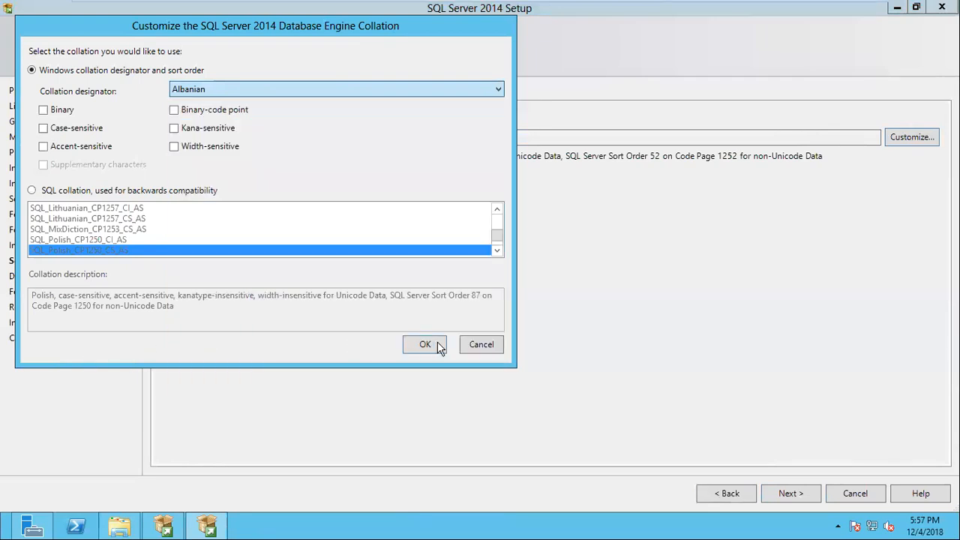
pyautogui.click(481, 345)
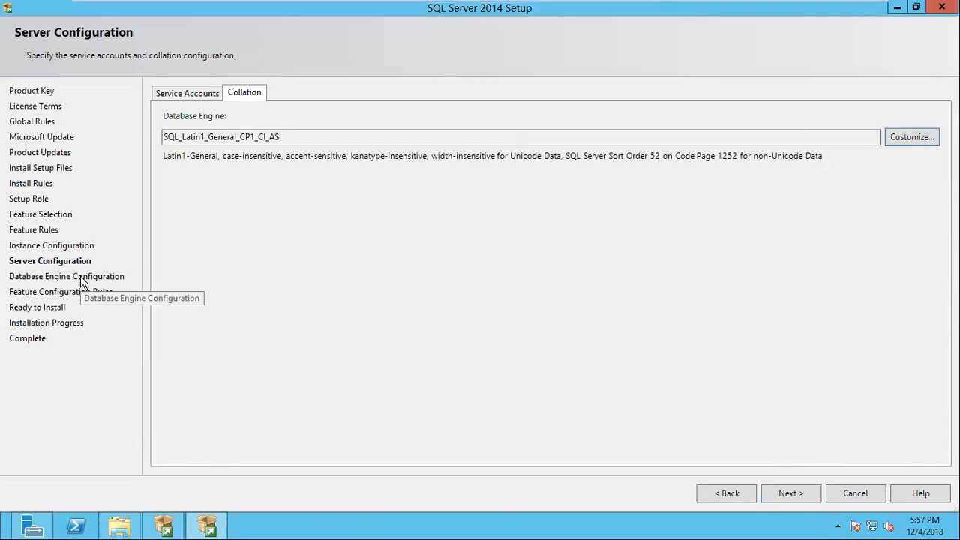
# Continue to the Database Engine configuration, check the signed-in account on the Start screen and return to the setup
pyautogui.click(807, 494)
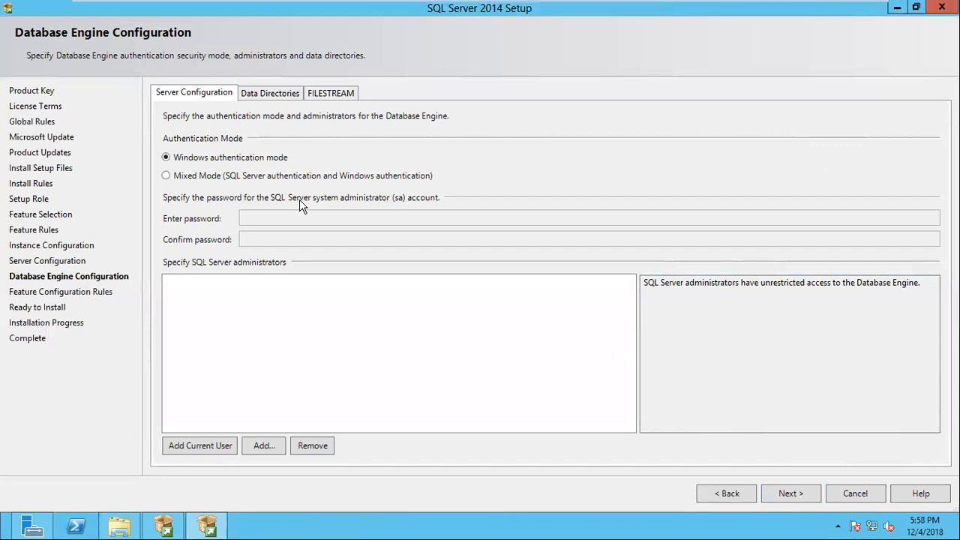
pyautogui.press('super')
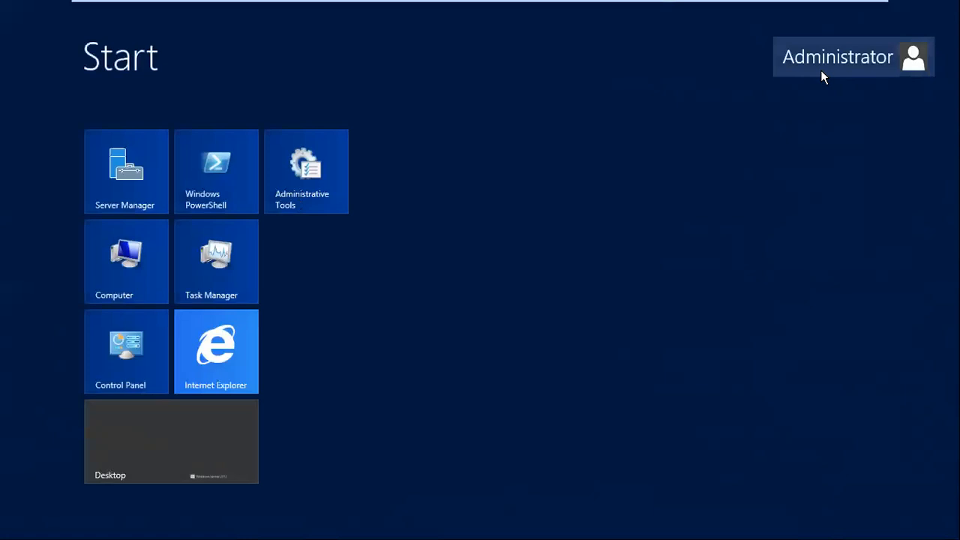
pyautogui.click(150, 420)
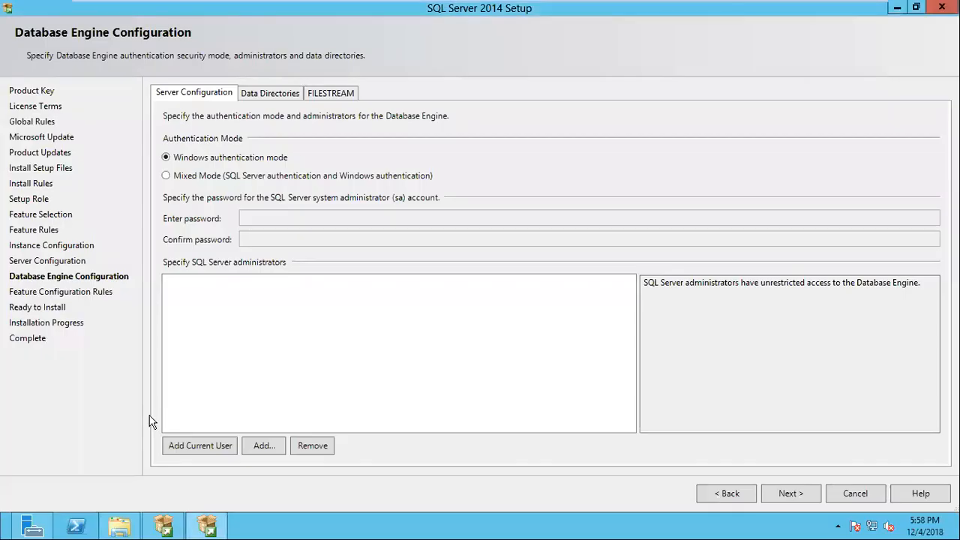
# Open the Local Users and Groups console by running lusrmgr.msc
pyautogui.press('super+r')
pyautogui.write('lu')
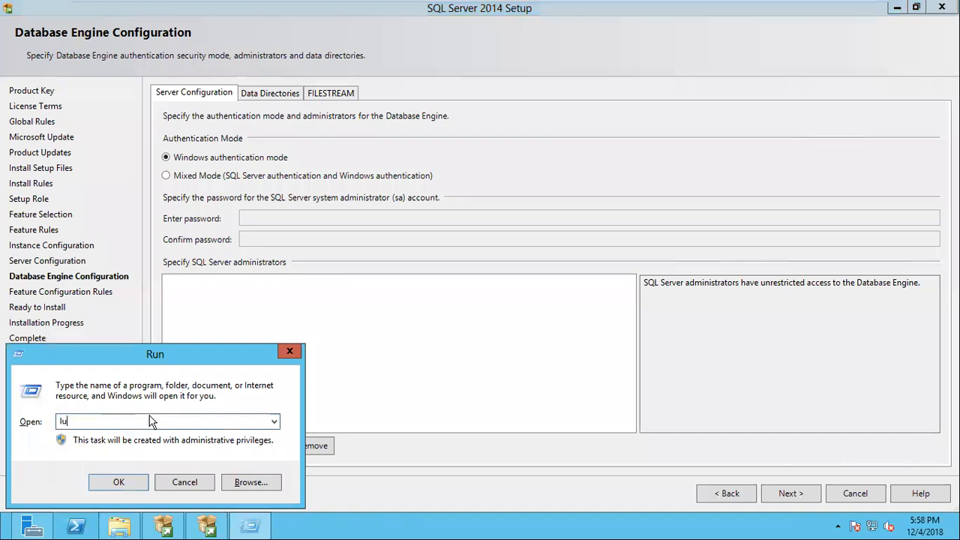
pyautogui.write('srmgr.msc')
pyautogui.press('Return')
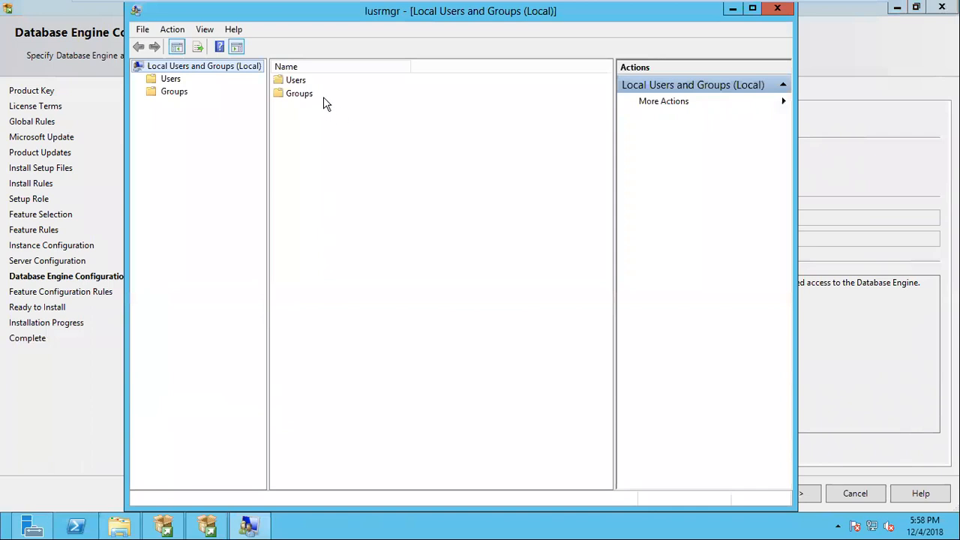
# Start a new local user account in the Users folder
pyautogui.click(300, 81)
pyautogui.doubleClick(302, 84)
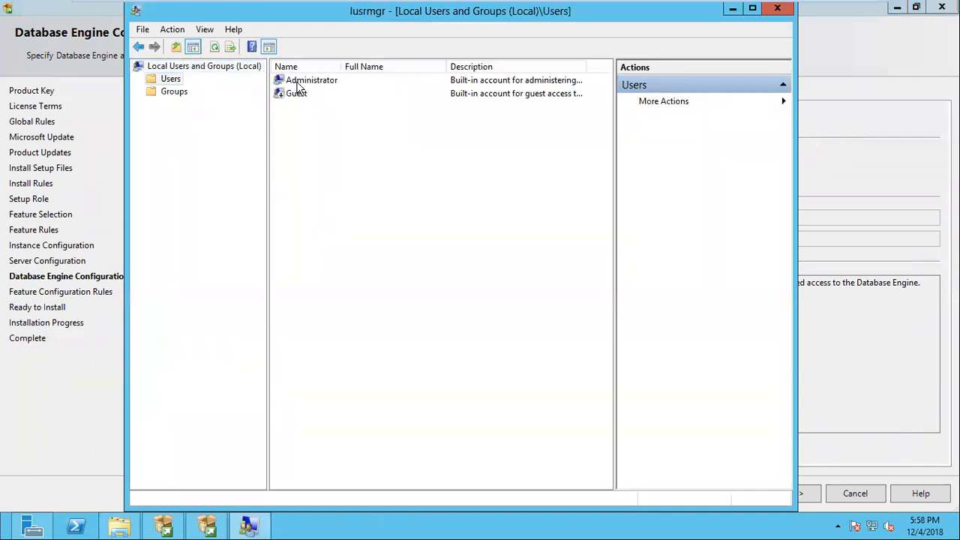
pyautogui.rightClick(308, 141)
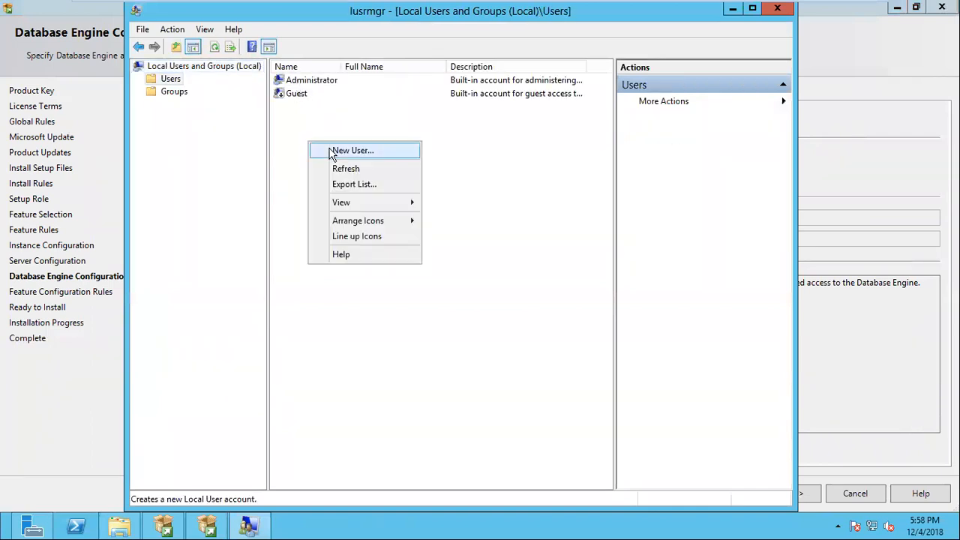
pyautogui.click(330, 152)
# Fill in the new account's user name, full name and description, and turn off the required password change at next logon
pyautogui.write('sarath')
pyautogui.press('Tab')
pyautogui.write('sarath')
pyautogui.press('Tab')
pyautogui.write('sa')
pyautogui.press('BackSpace')
pyautogui.press('BackSpace')
pyautogui.write('sarath')
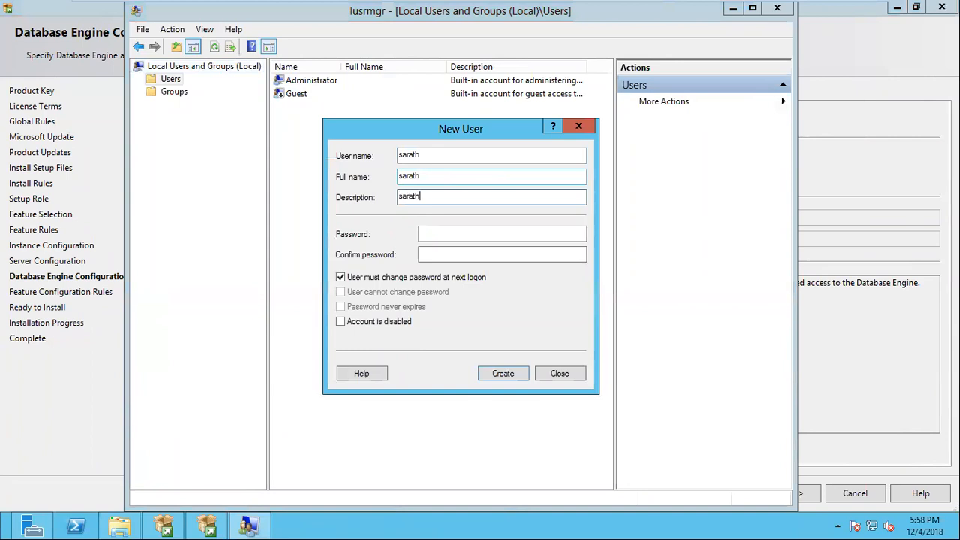
pyautogui.click(380, 278)
# Enter and confirm the account password and try to create the user
pyautogui.click(446, 237)
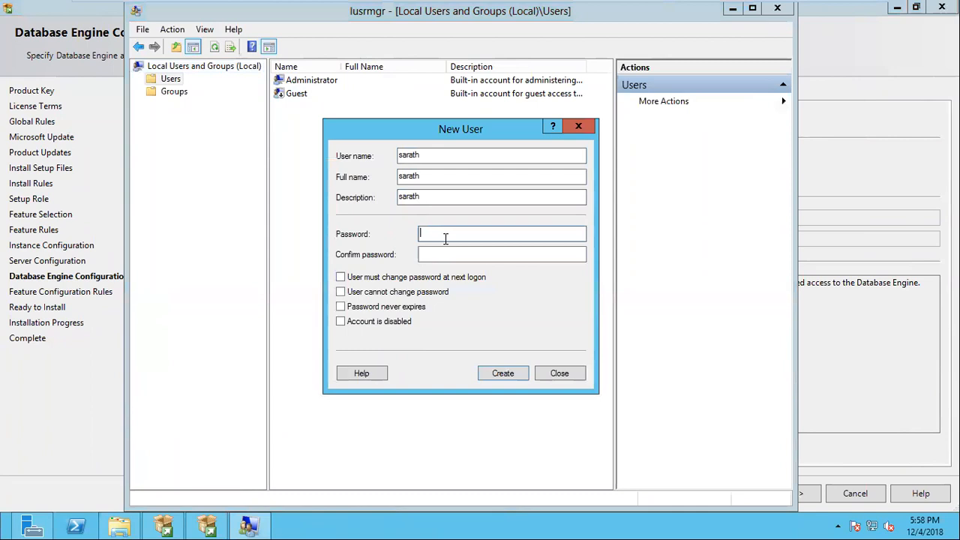
pyautogui.write('••••••')
pyautogui.press('Tab')
pyautogui.write('••••••')
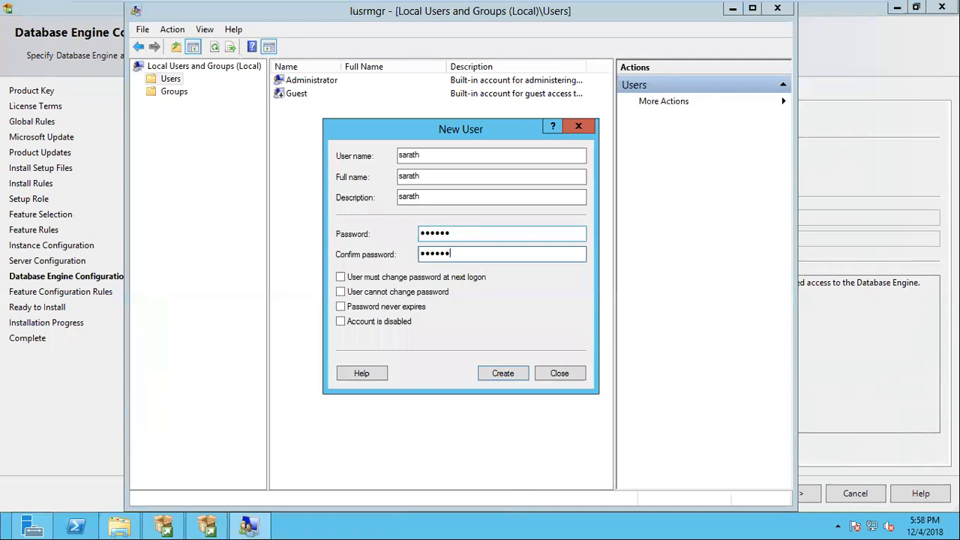
pyautogui.click(516, 377)
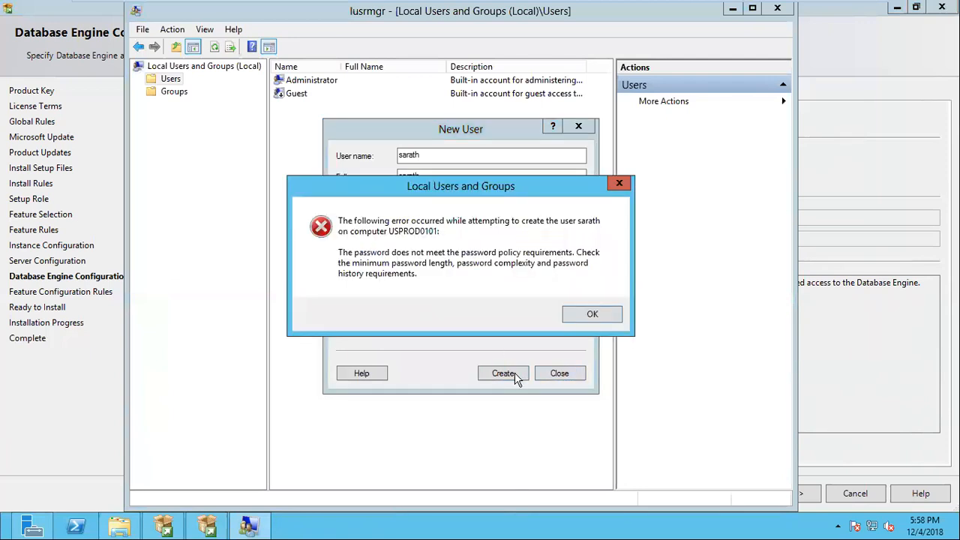
pyautogui.click(586, 314)
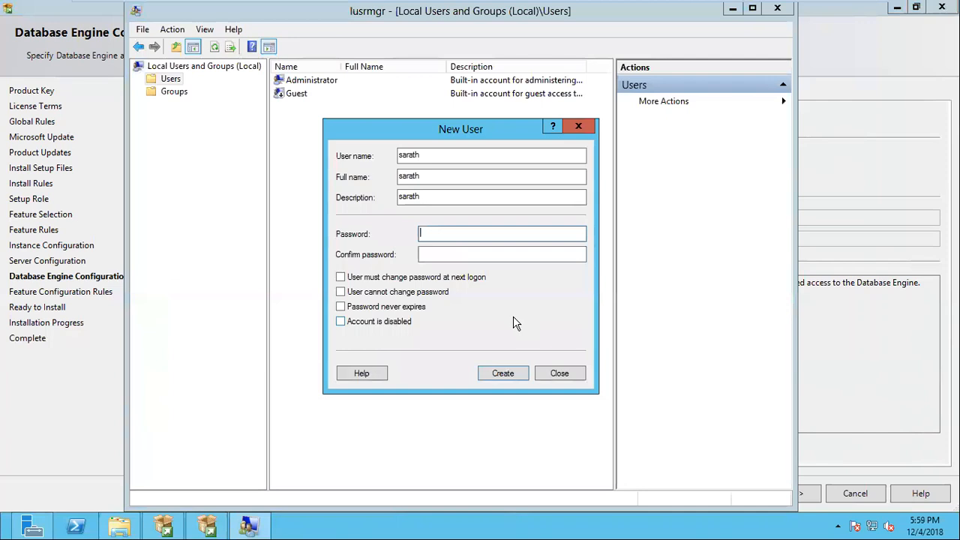
# Enter and confirm a longer account password, create the user, and close the Local Users and Groups console
pyautogui.write('**********')
pyautogui.press('Tab')
pyautogui.write('**********')
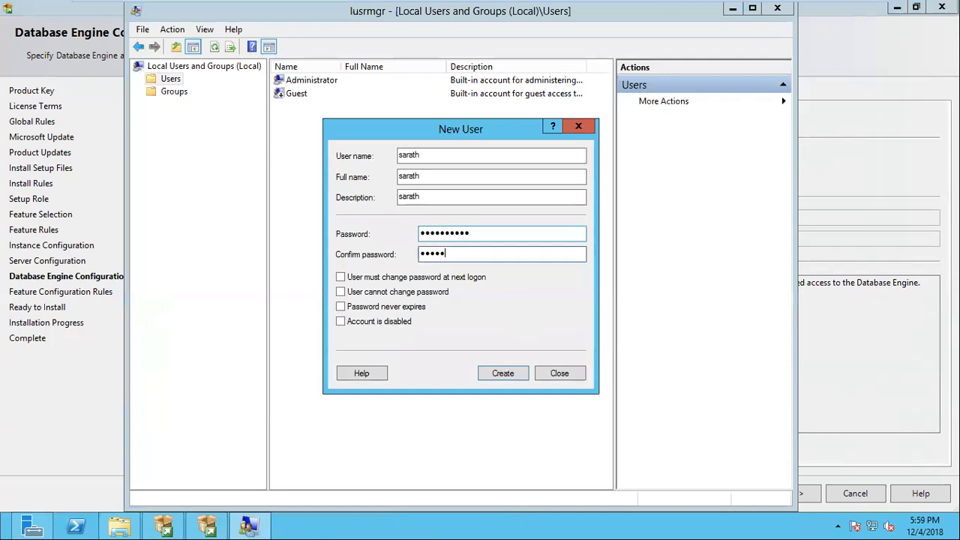
pyautogui.press('Return')
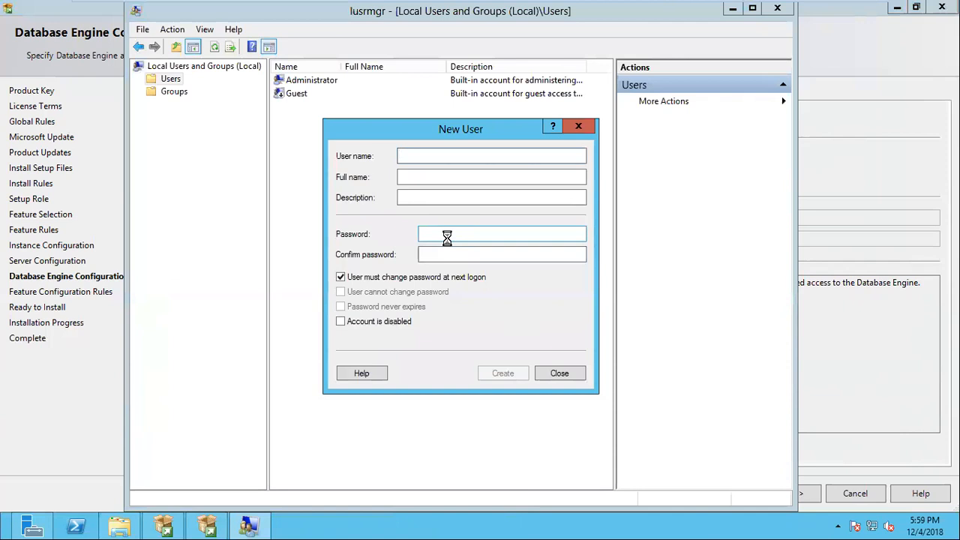
pyautogui.click(560, 373)
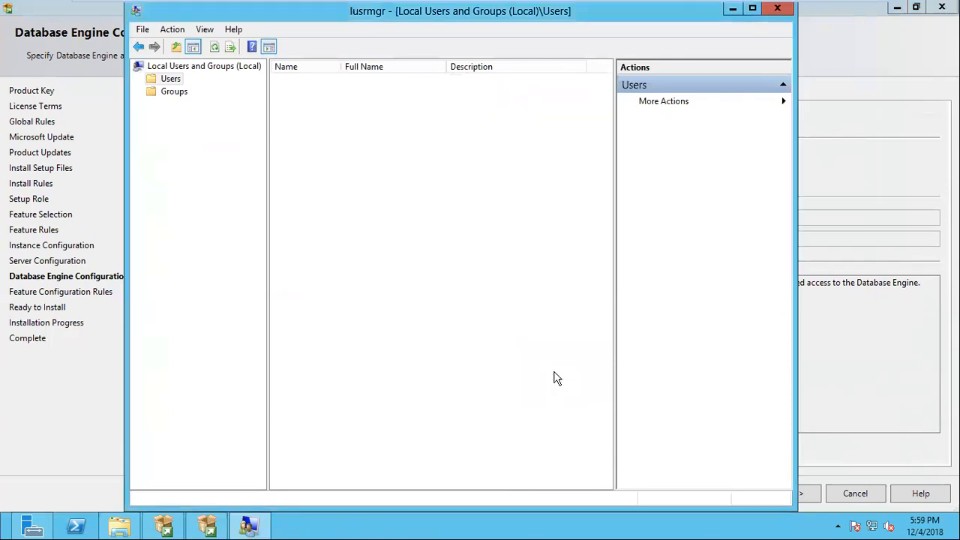
pyautogui.click(778, 9)
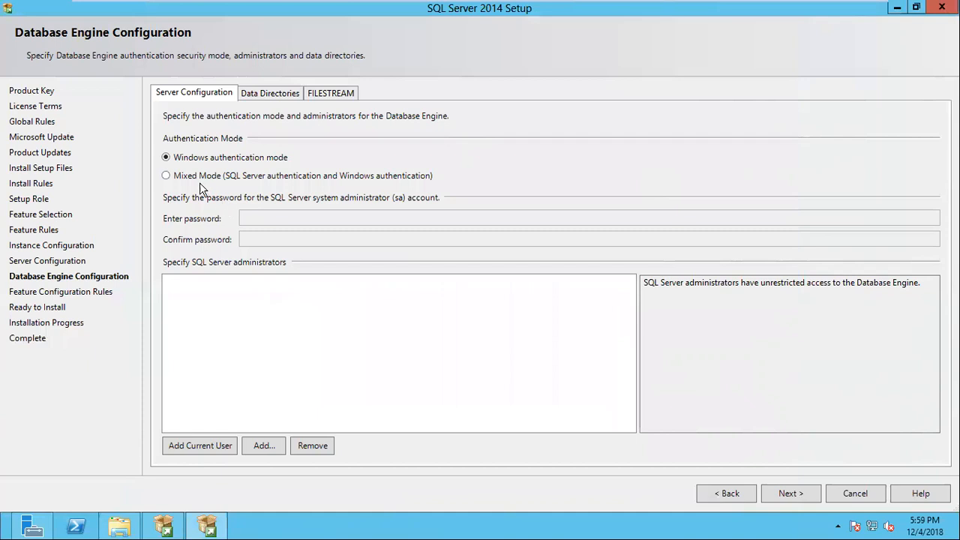
# Try Mixed Mode, return to Windows authentication mode, and add the current user as a SQL Server administrator
pyautogui.click(166, 177)
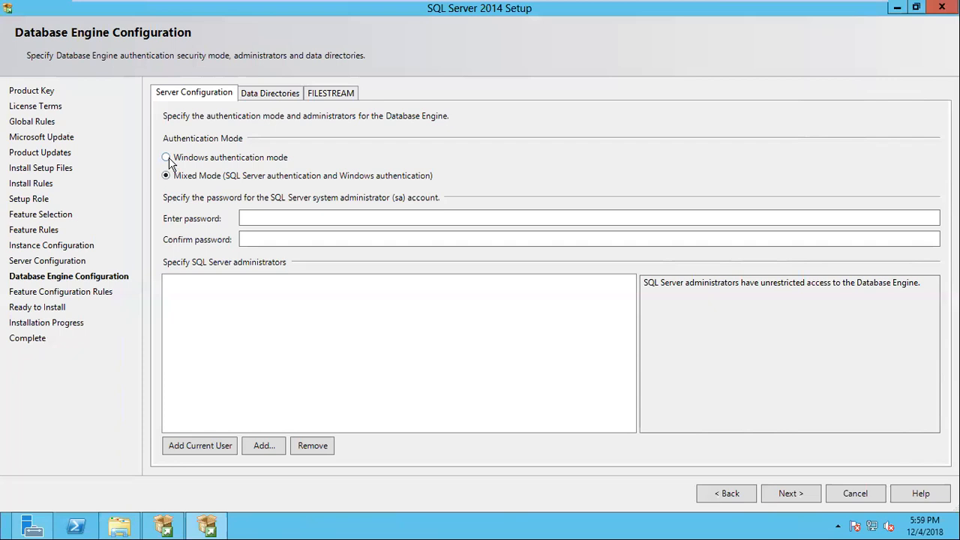
pyautogui.click(168, 158)
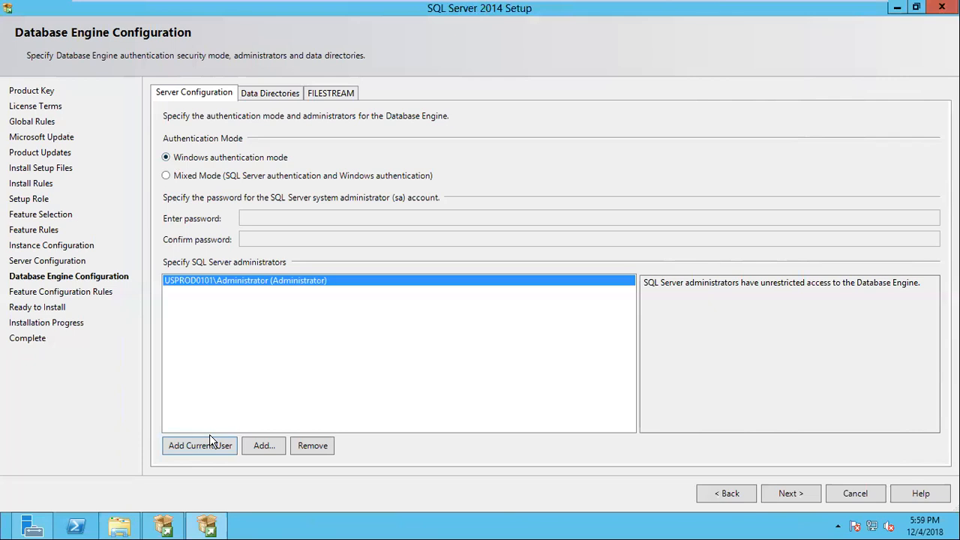
# Review the Database Engine's data directories and FILESTREAM settings and return to its server configuration
pyautogui.click(265, 96)
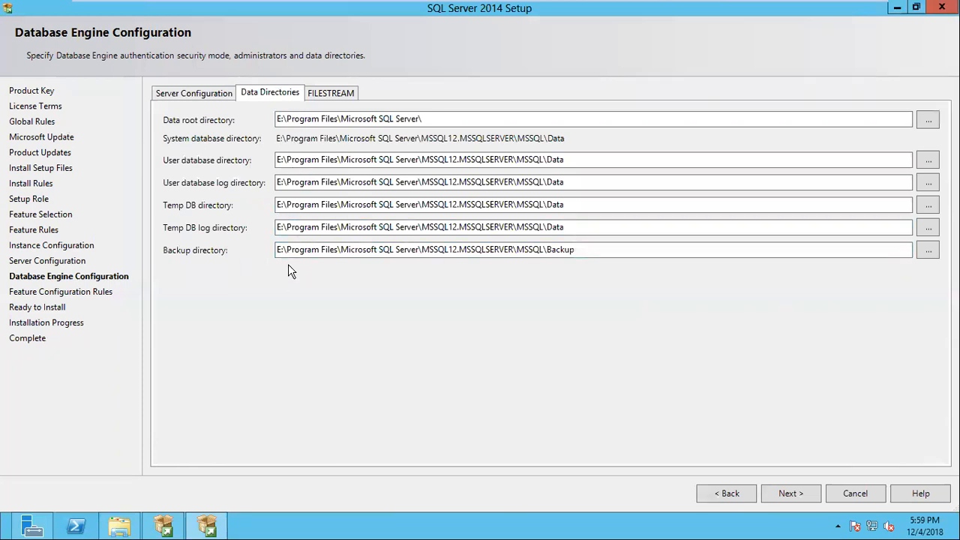
pyautogui.click(329, 95)
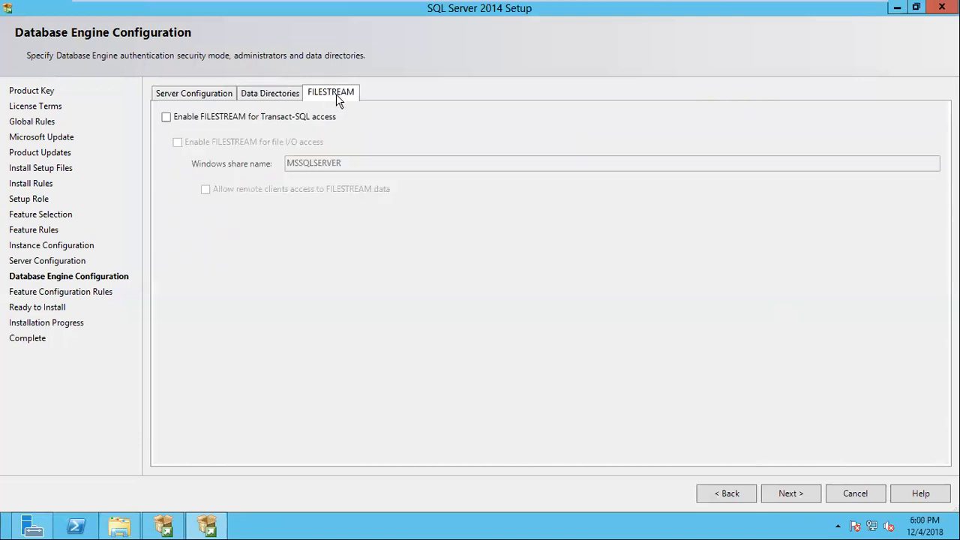
pyautogui.click(270, 96)
pyautogui.click(208, 101)
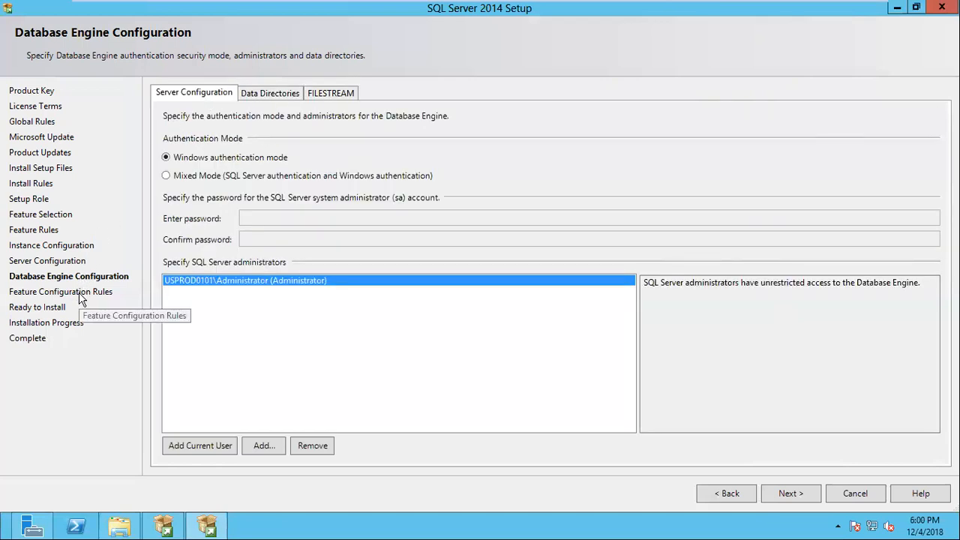
# Continue to the Ready to Install page and review the full installation summary
pyautogui.click(795, 492)
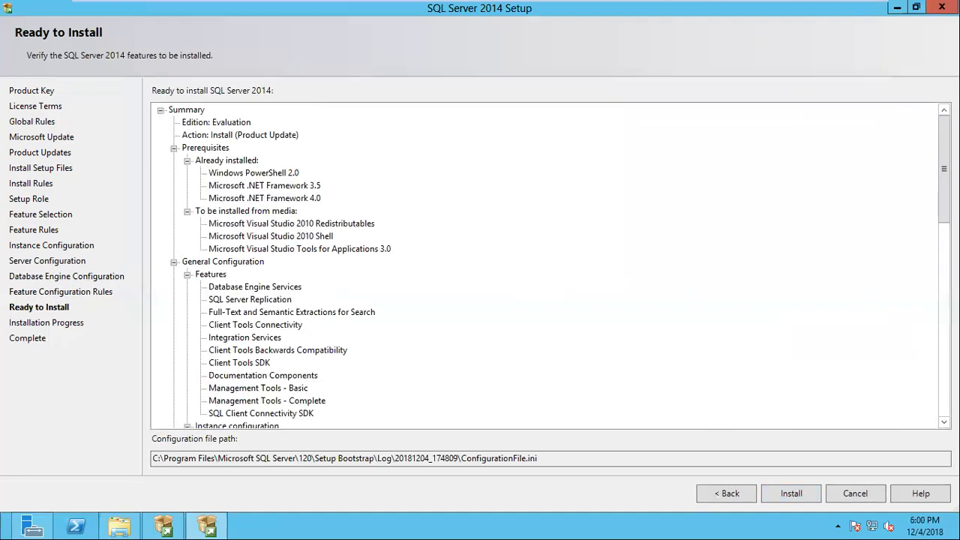
pyautogui.scroll(-15, 543, 265)
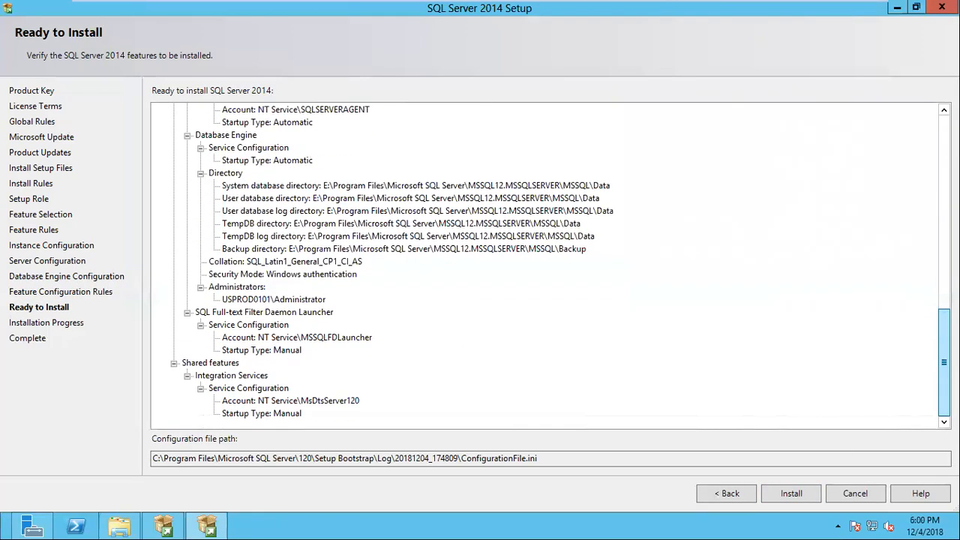
pyautogui.scroll(15, 544, 266)
pyautogui.scroll(-15, 544, 265)
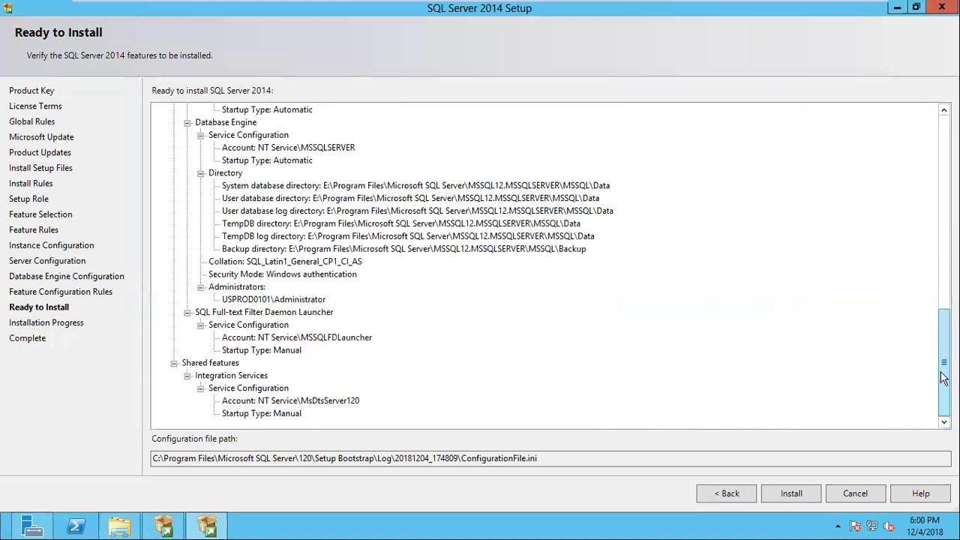
pyautogui.moveTo(944, 378); pyautogui.dragTo(944, 357)
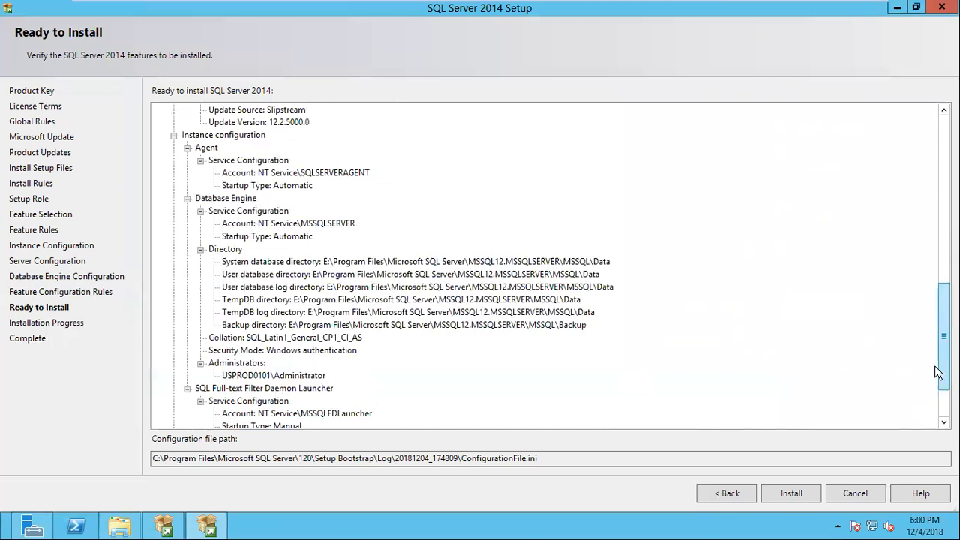
pyautogui.moveTo(944, 303); pyautogui.dragTo(945, 132)
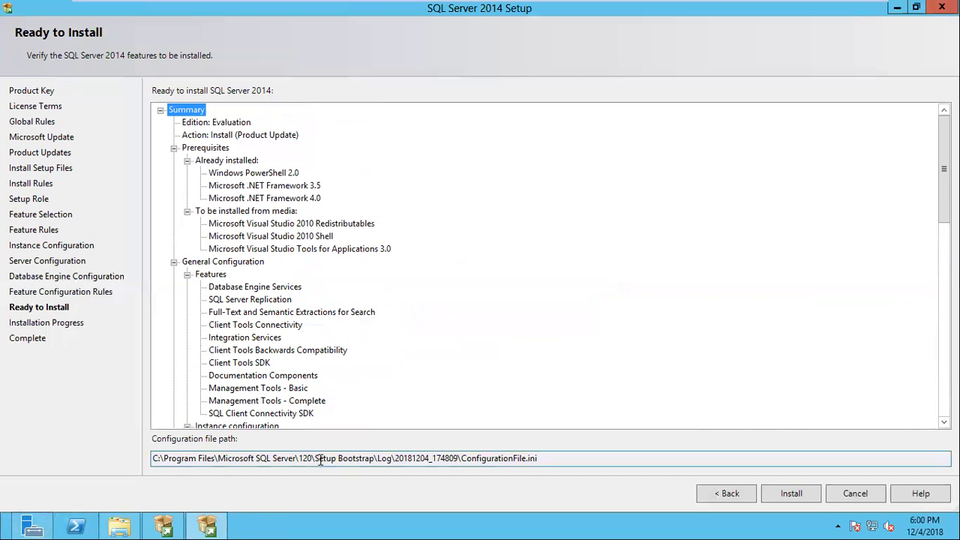
# Copy the path up to Setup Bootstrap from the configuration file path, open that folder through Run, and return to the setup
pyautogui.moveTo(315, 459); pyautogui.dragTo(101, 456)
pyautogui.click(375, 459)
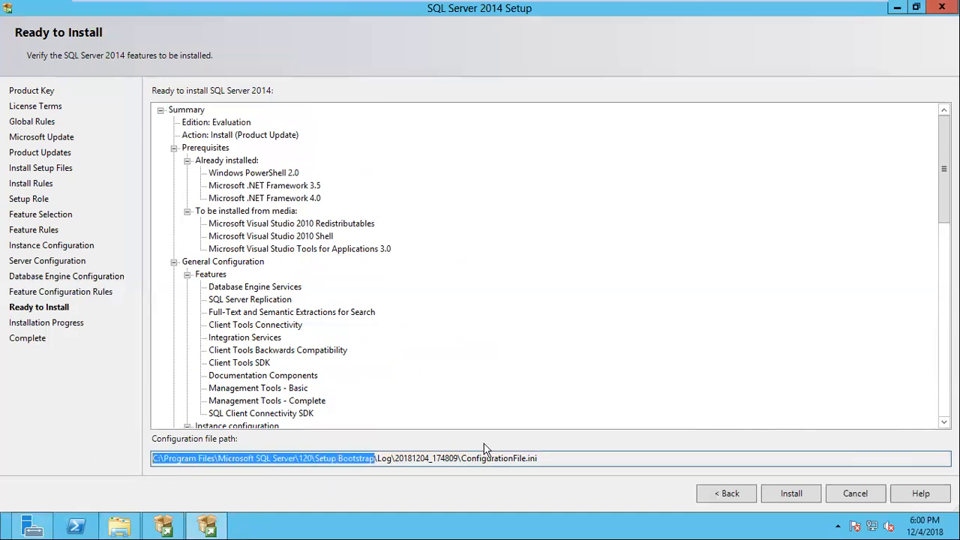
pyautogui.hotkey('ctrl', 'c')
pyautogui.press('super+r')
pyautogui.hotkey('ctrl', 'v')
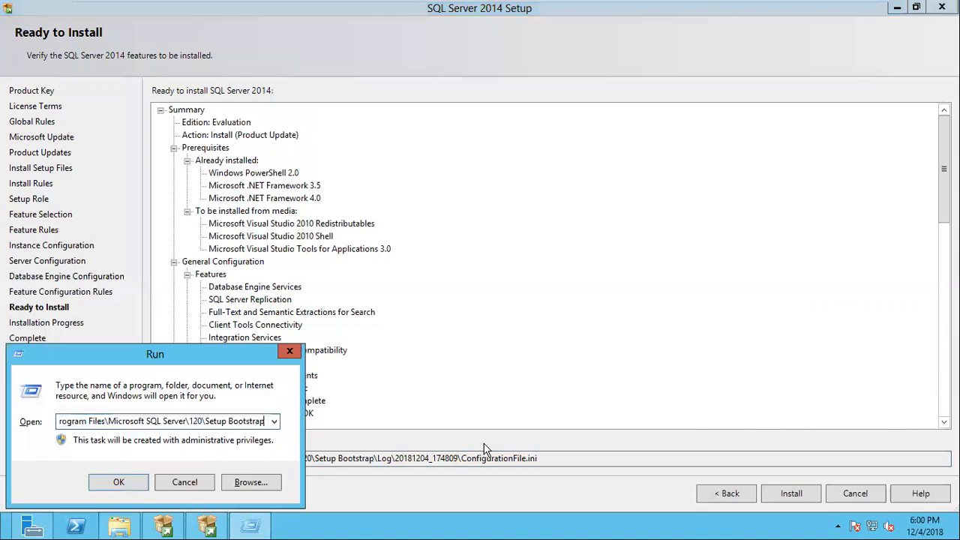
pyautogui.press('Return')
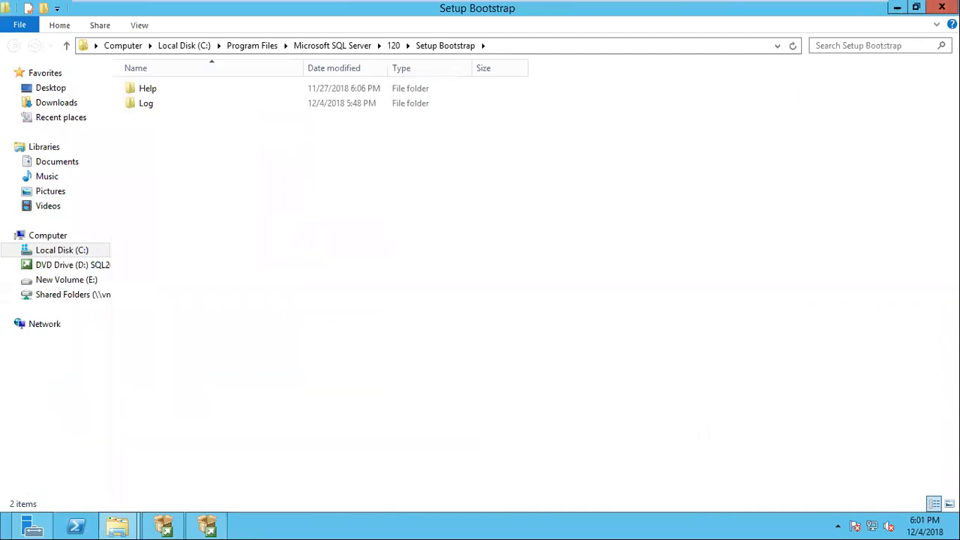
pyautogui.moveTo(958, 2)
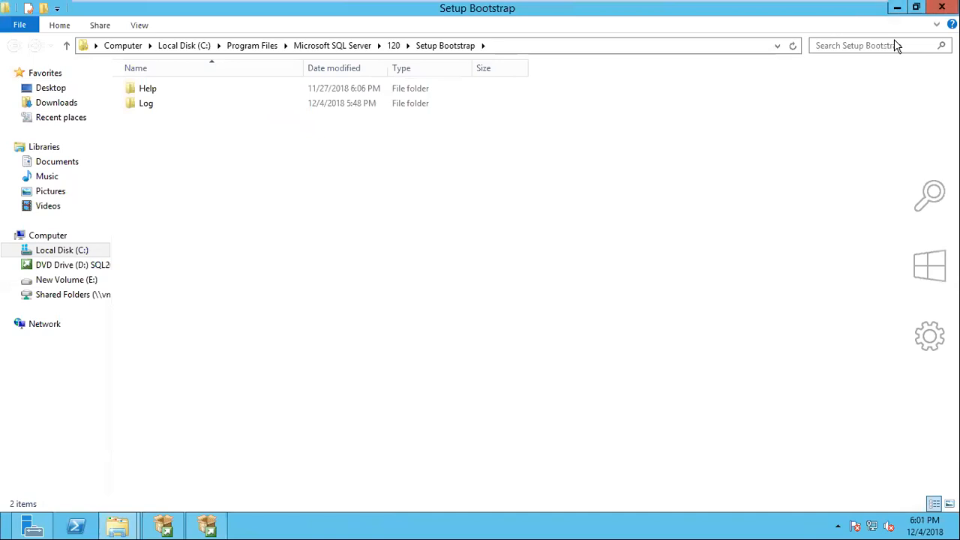
pyautogui.click(898, 9)
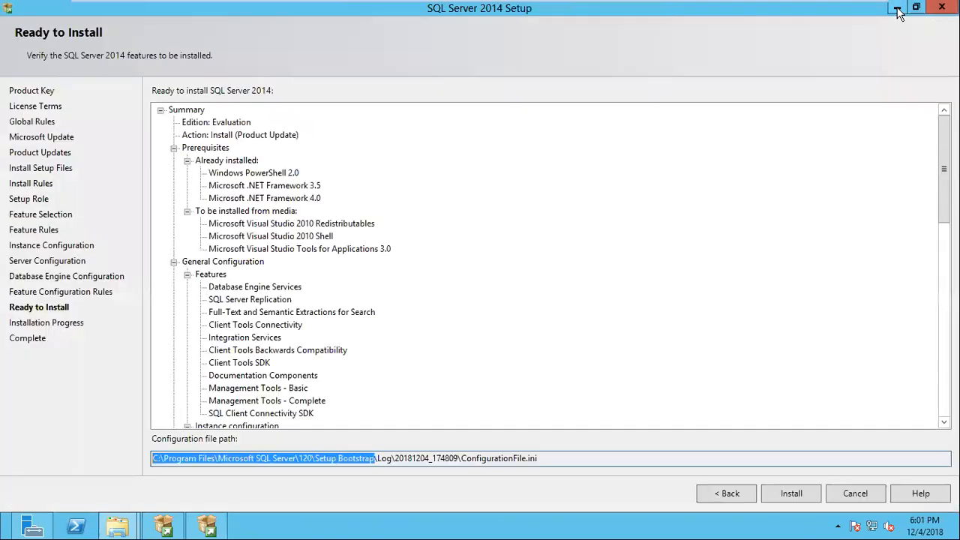
# Start the SQL Server 2014 installation and return to its progress page in the virtual machine
pyautogui.click(798, 502)
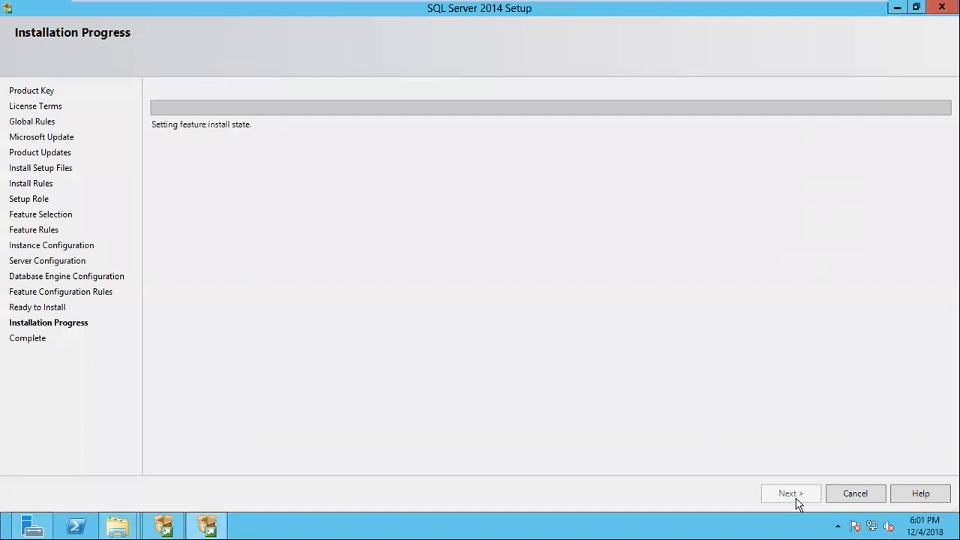
pyautogui.moveTo(618, 4)
pyautogui.click(833, 9)
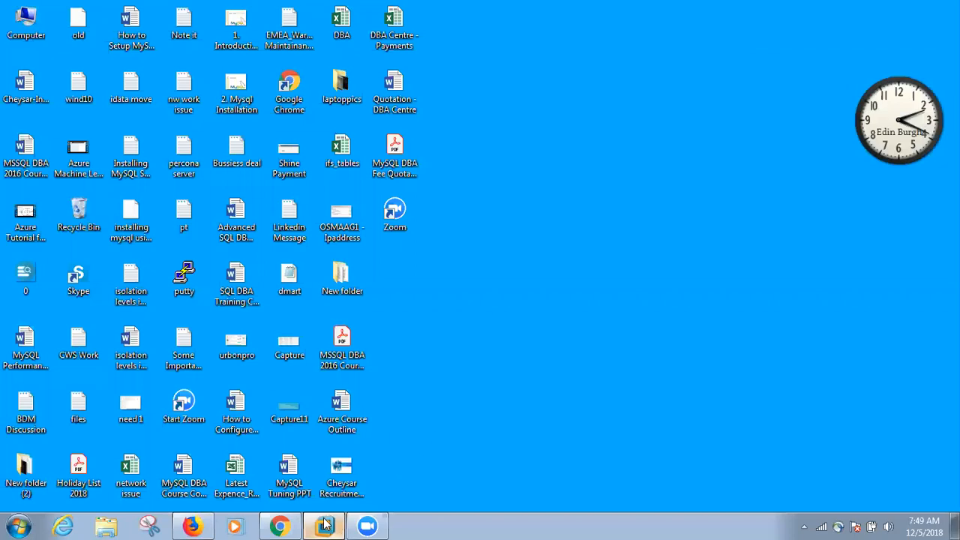
pyautogui.click(330, 524)
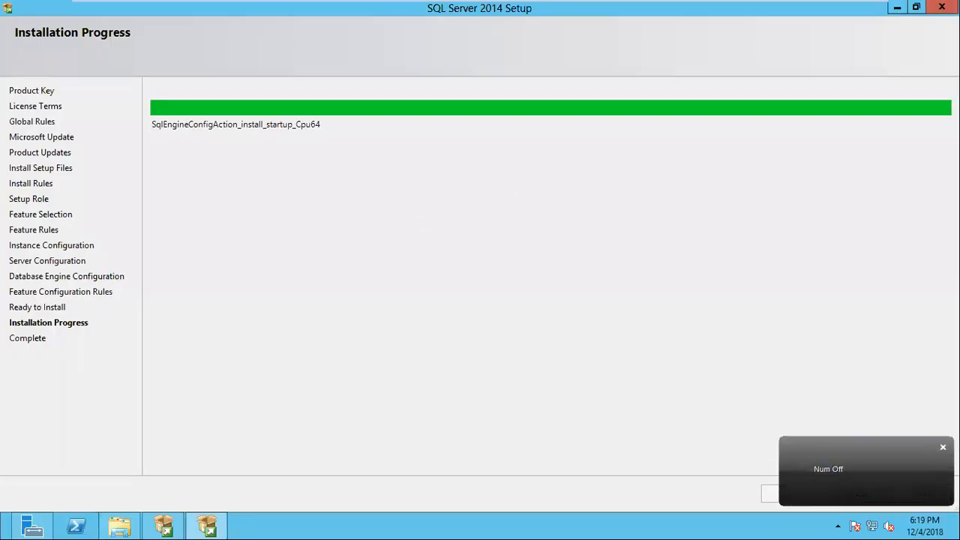
pyautogui.click(943, 448)
# Inspect the 120\Tools folder under Program Files (x86)\Microsoft SQL Server on drive E:, and go back to Program Files (x86)
pyautogui.click(120, 525)
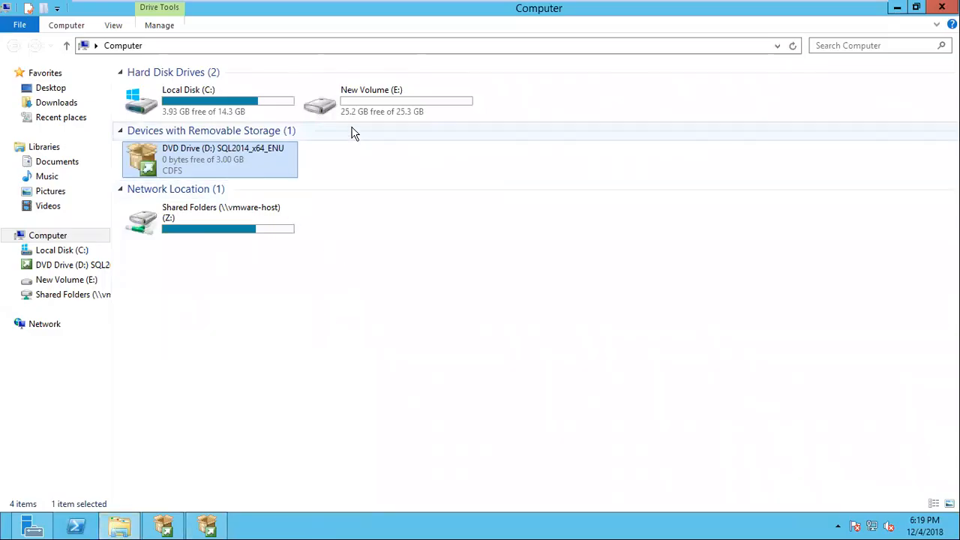
pyautogui.doubleClick(346, 105)
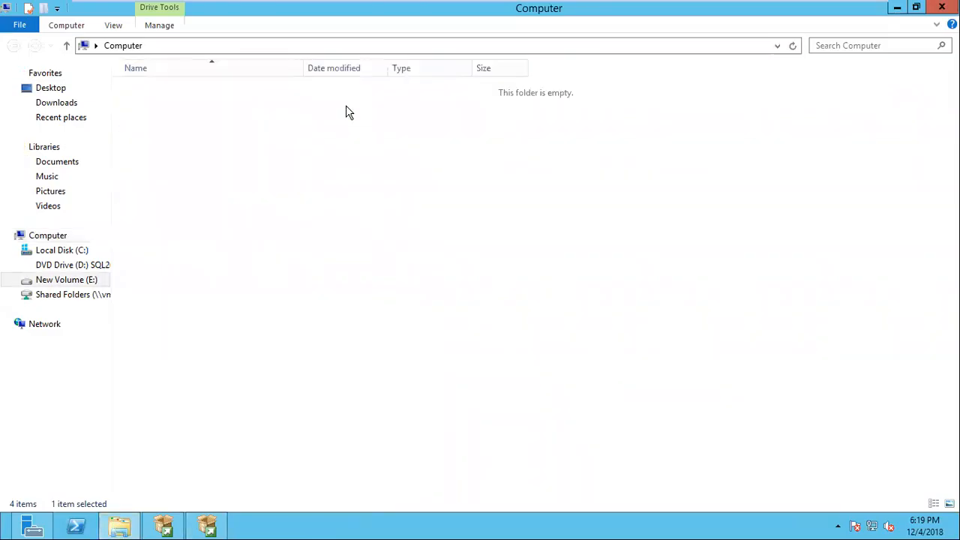
pyautogui.doubleClick(188, 105)
pyautogui.doubleClick(193, 92)
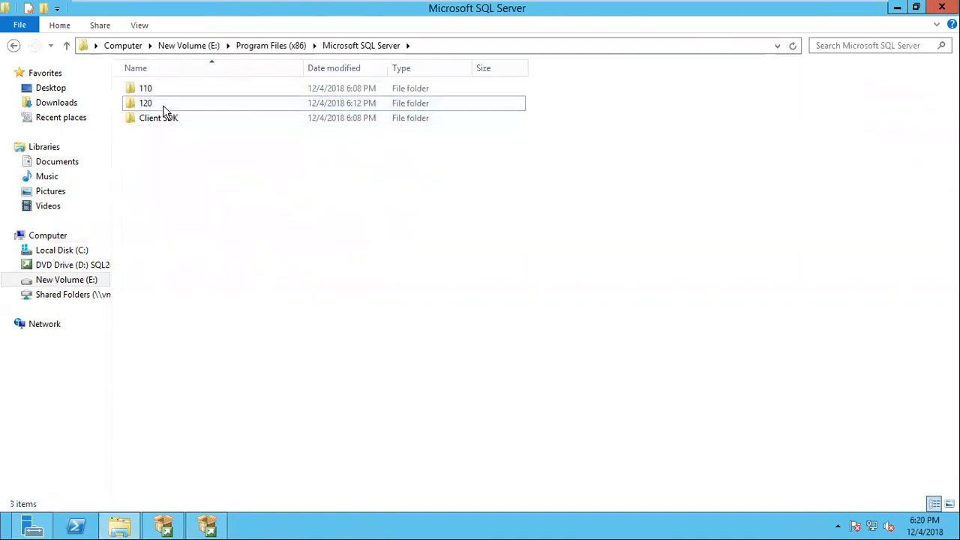
pyautogui.doubleClick(165, 110)
pyautogui.doubleClick(159, 120)
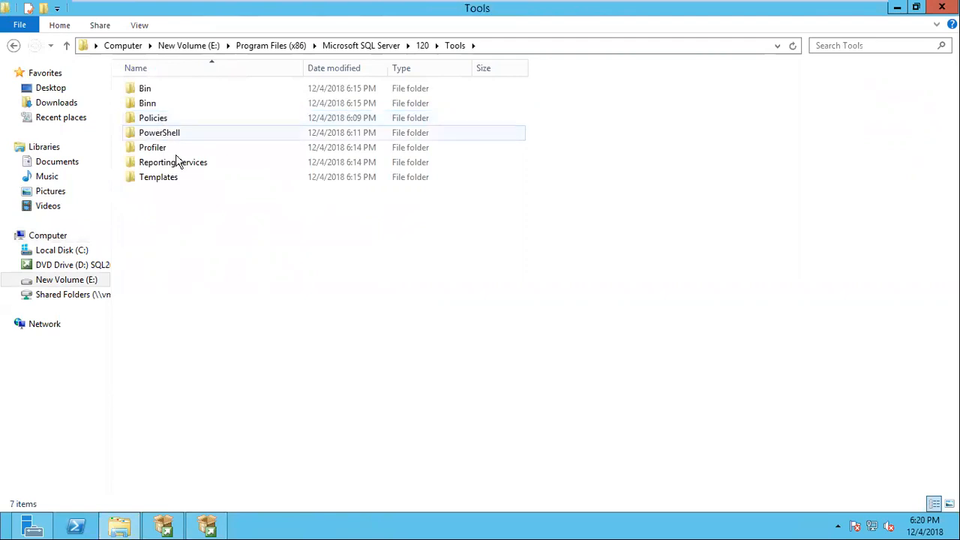
pyautogui.click(278, 47)
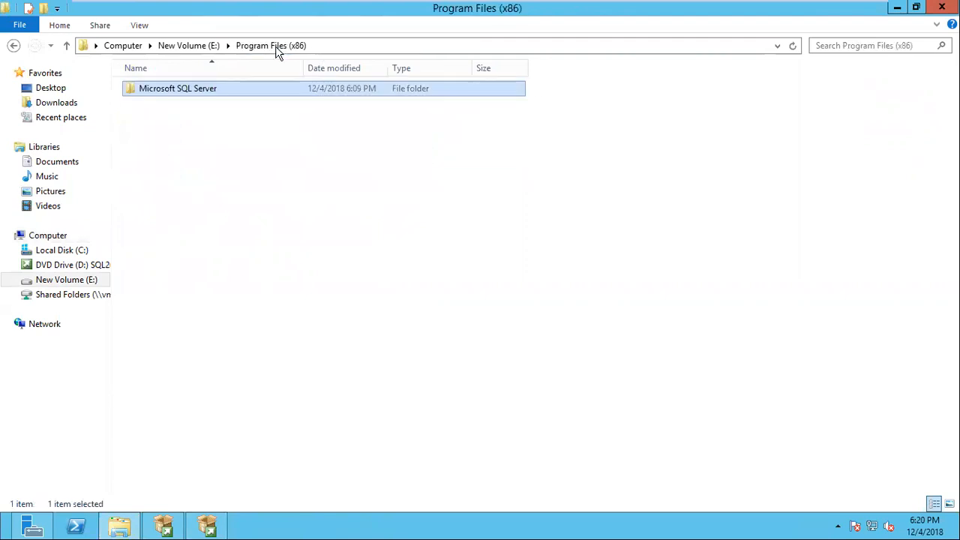
# Inspect the MSSQL folder under Program Files\Microsoft SQL Server\MSSQL12.MSSQLSERVER on drive E:
pyautogui.click(210, 45)
pyautogui.click(177, 90)
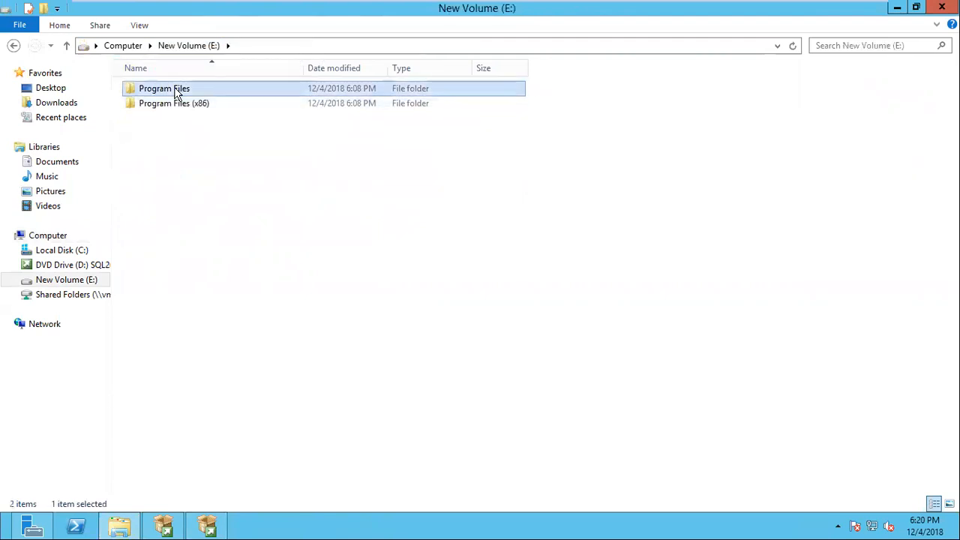
pyautogui.doubleClick(176, 90)
pyautogui.click(176, 91)
pyautogui.doubleClick(175, 91)
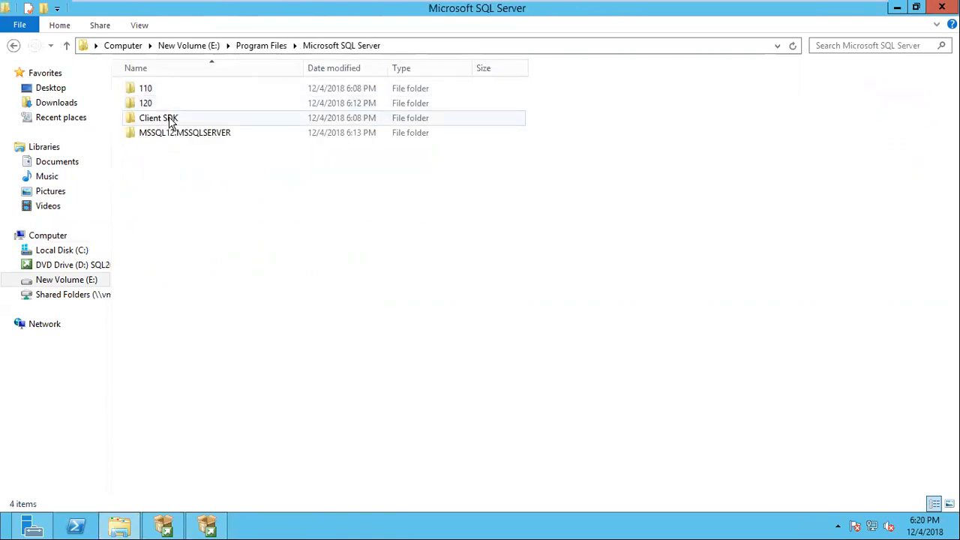
pyautogui.doubleClick(172, 137)
pyautogui.click(155, 94)
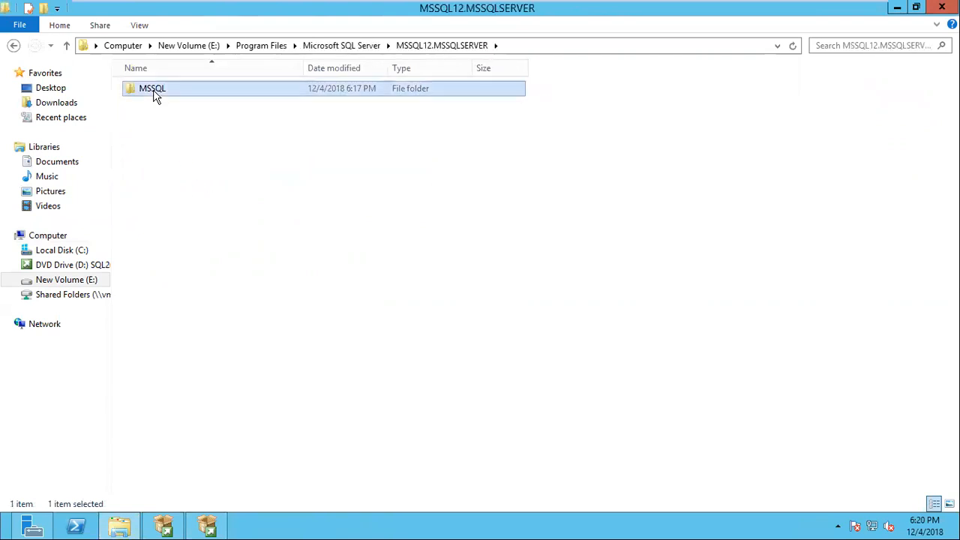
pyautogui.doubleClick(154, 94)
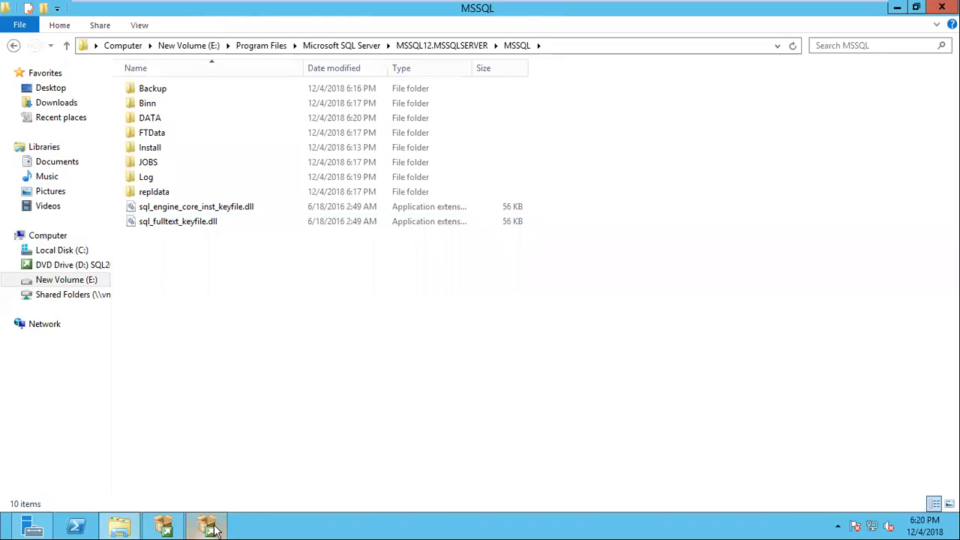
# Return to the SQL Server 2014 setup, review the feature statuses on the Complete page, and close the wizard
pyautogui.click(209, 527)
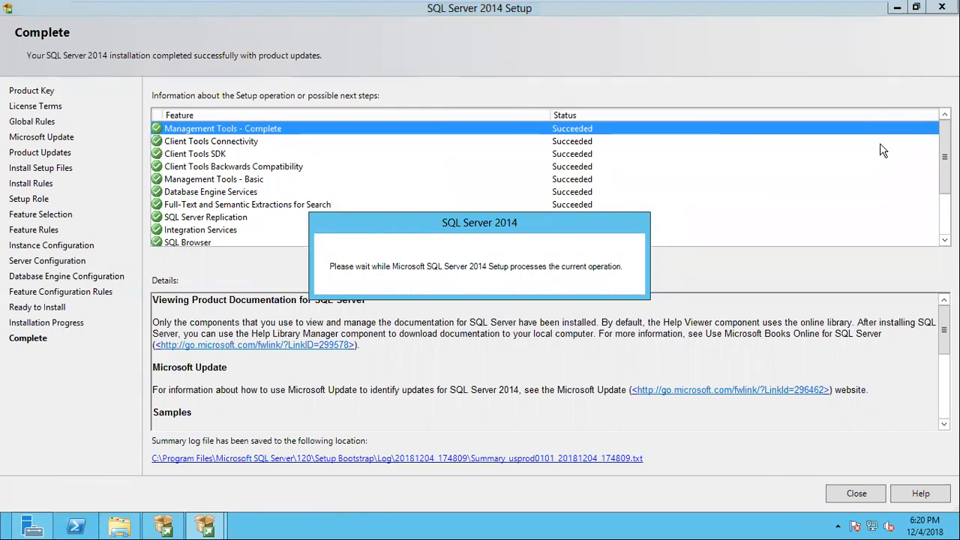
pyautogui.moveTo(944, 166); pyautogui.dragTo(943, 209)
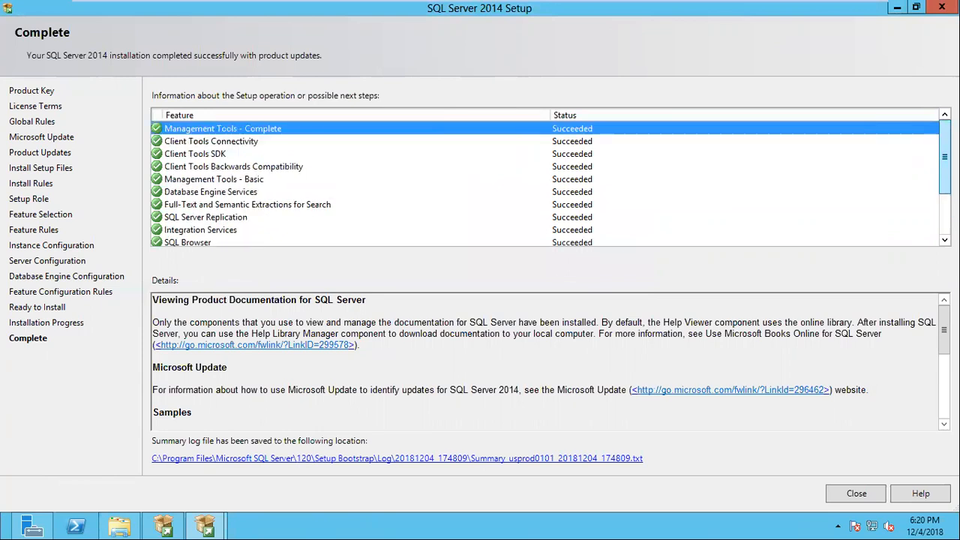
pyautogui.click(884, 501)
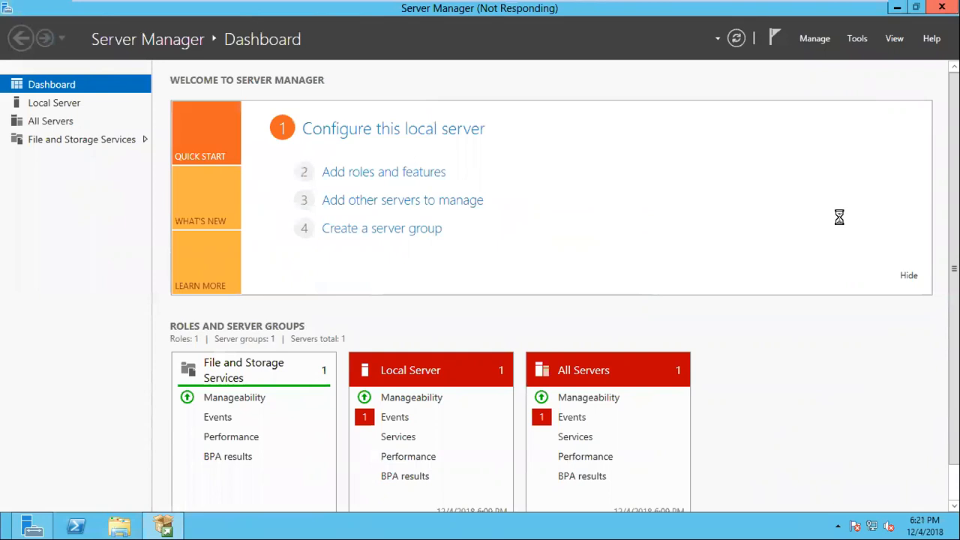
# Go back to the Windows desktop and refresh it
pyautogui.click(353, 281)
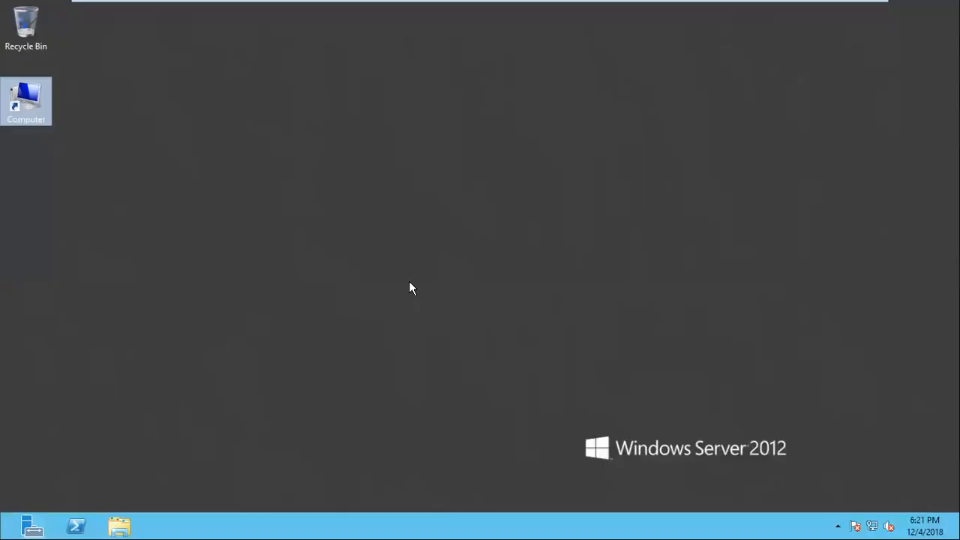
pyautogui.click(345, 208)
pyautogui.rightClick(345, 207)
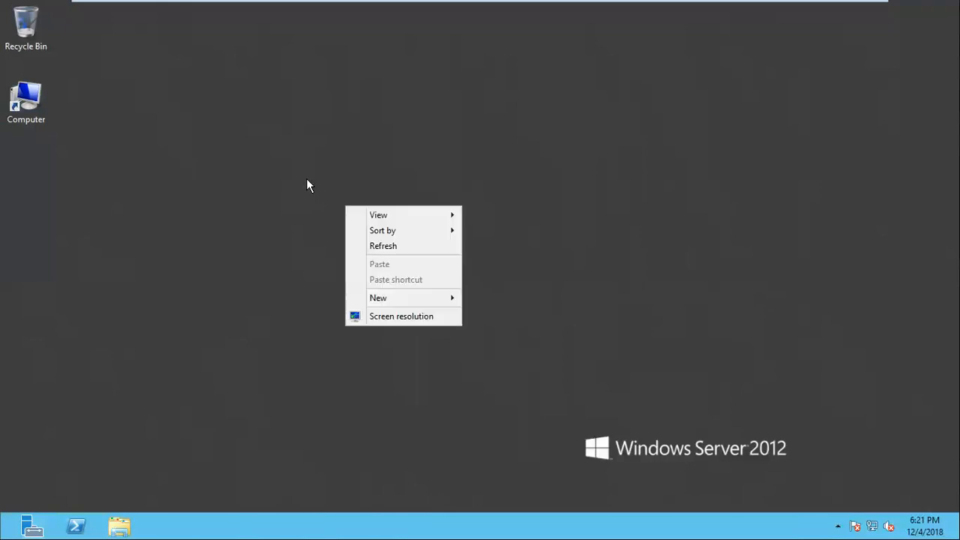
pyautogui.click(397, 247)
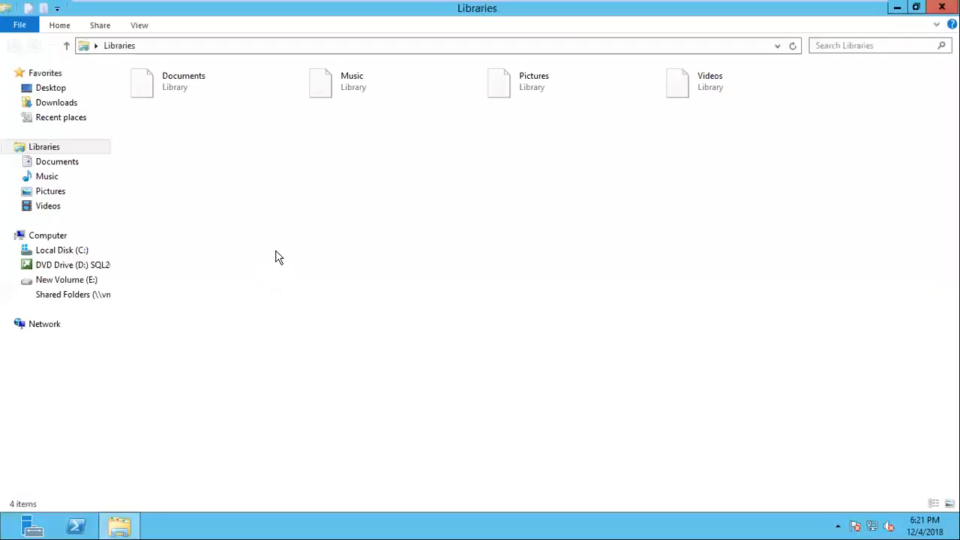
# Browse to the Log folder under C:\Program Files\Microsoft SQL Server\120\Setup Bootstrap in File Explorer
pyautogui.click(78, 252)
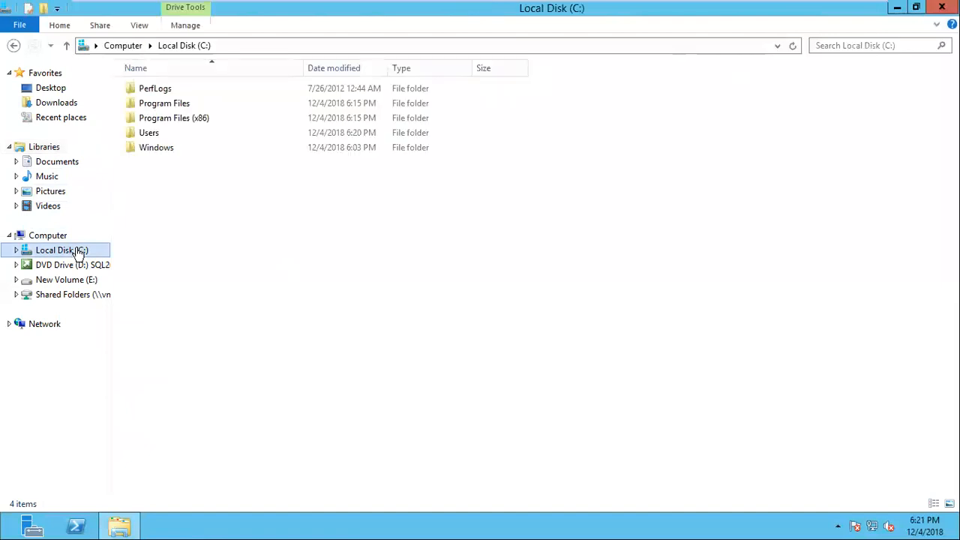
pyautogui.doubleClick(165, 102)
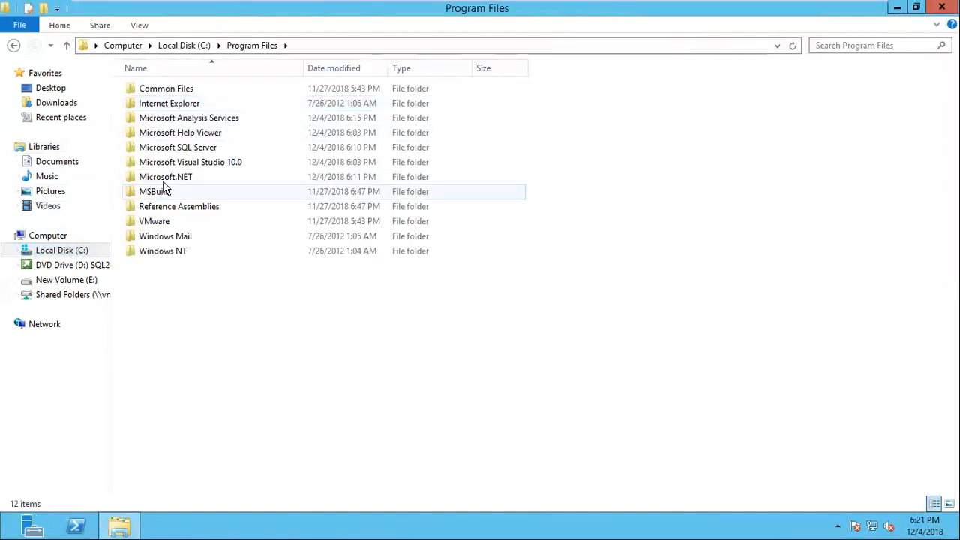
pyautogui.doubleClick(177, 148)
pyautogui.doubleClick(165, 151)
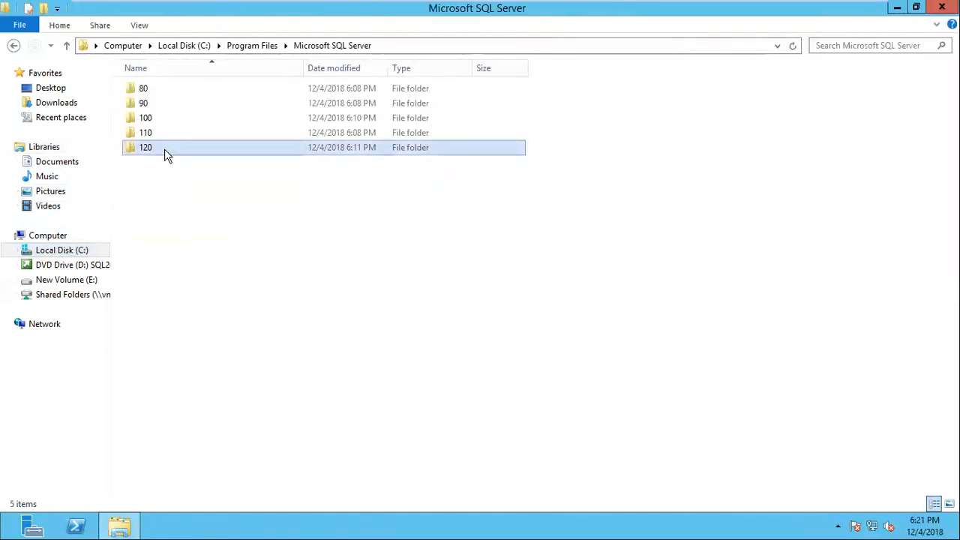
pyautogui.doubleClick(172, 135)
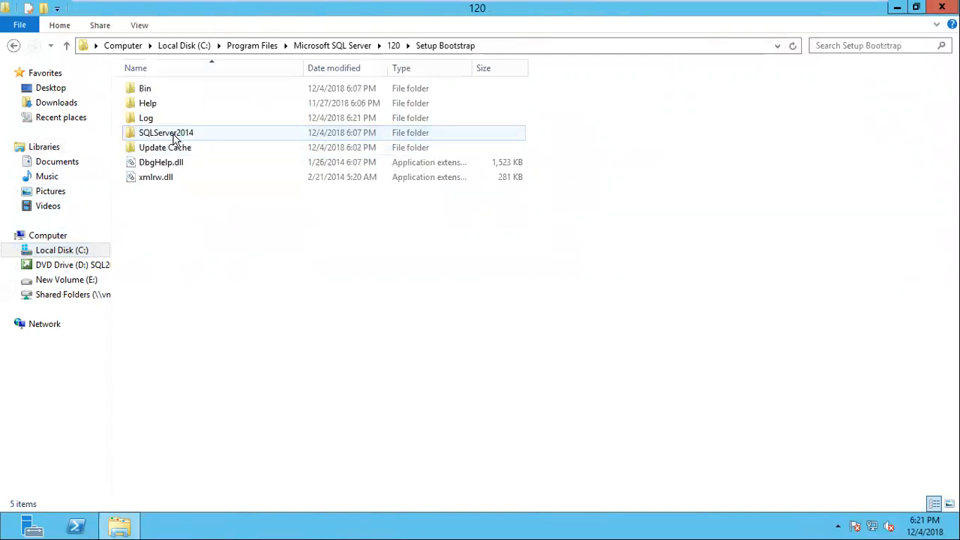
pyautogui.click(149, 120)
pyautogui.doubleClick(149, 120)
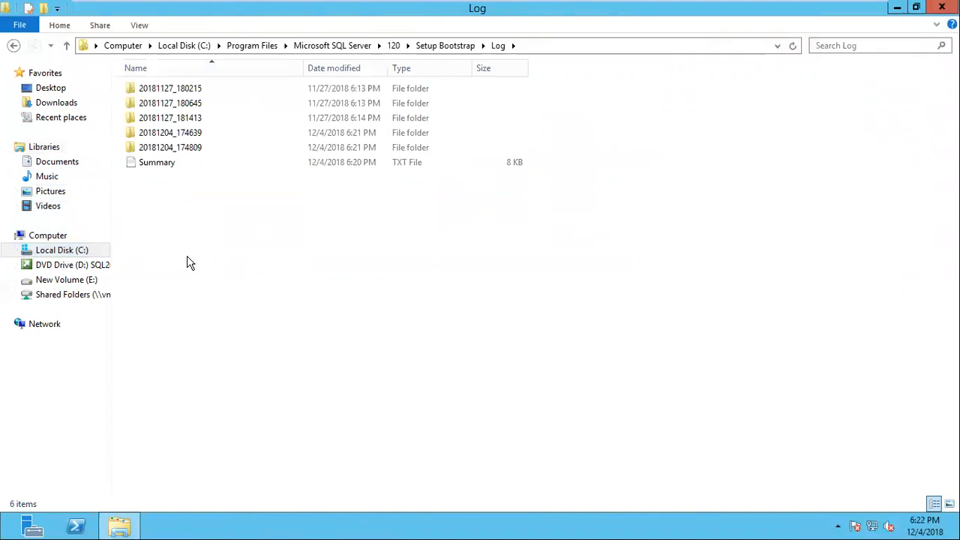
# Open the Summary text file from the Log folder in a full-size Notepad window
pyautogui.click(157, 166)
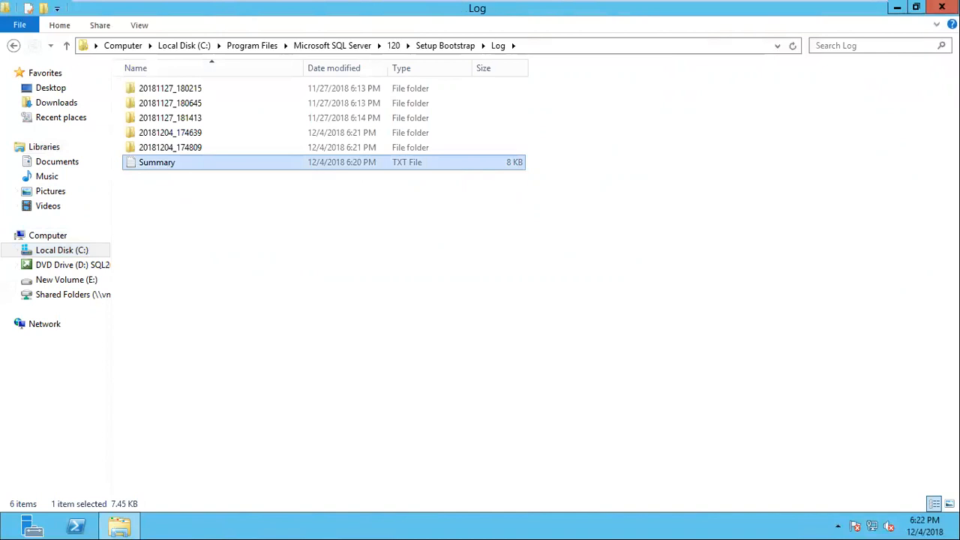
pyautogui.doubleClick(173, 163)
pyautogui.click(414, 243)
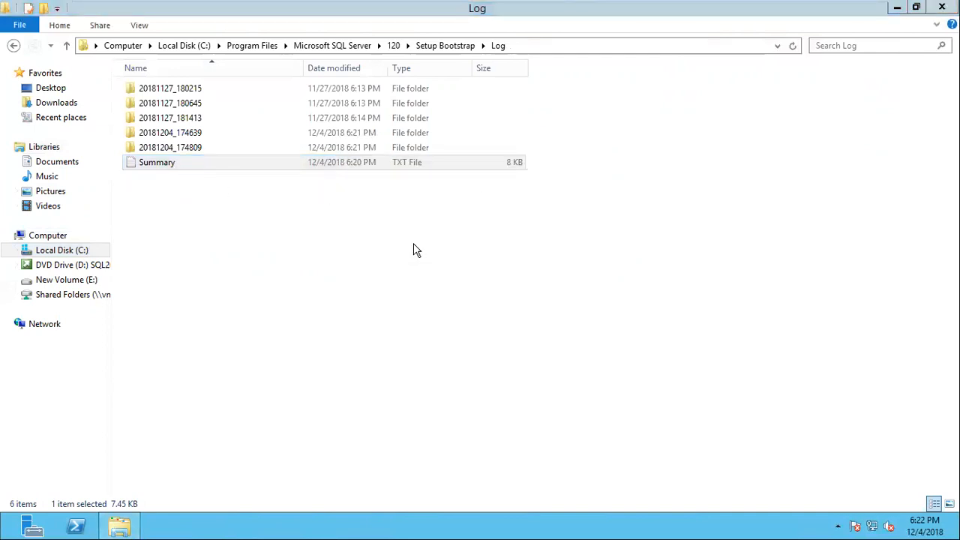
pyautogui.click(809, 118)
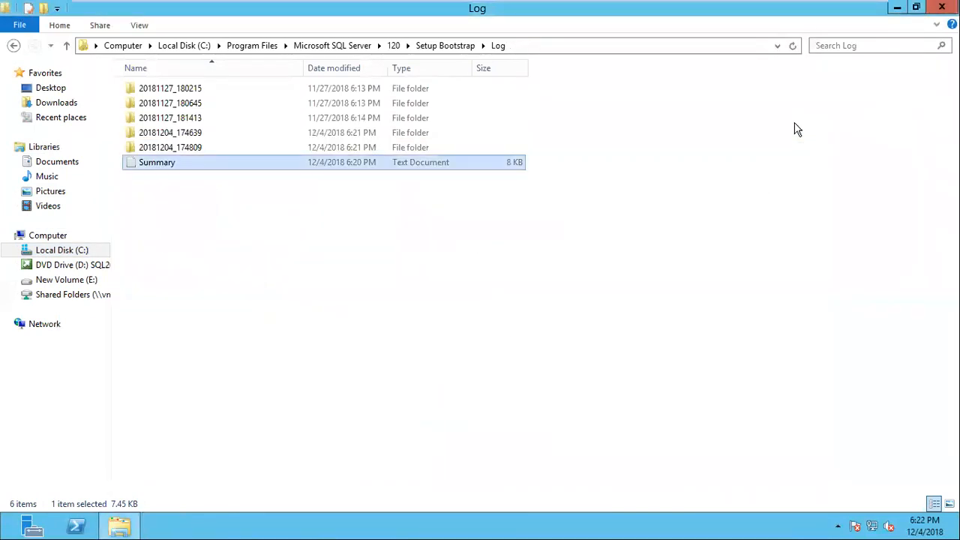
pyautogui.doubleClick(162, 162)
pyautogui.click(784, 118)
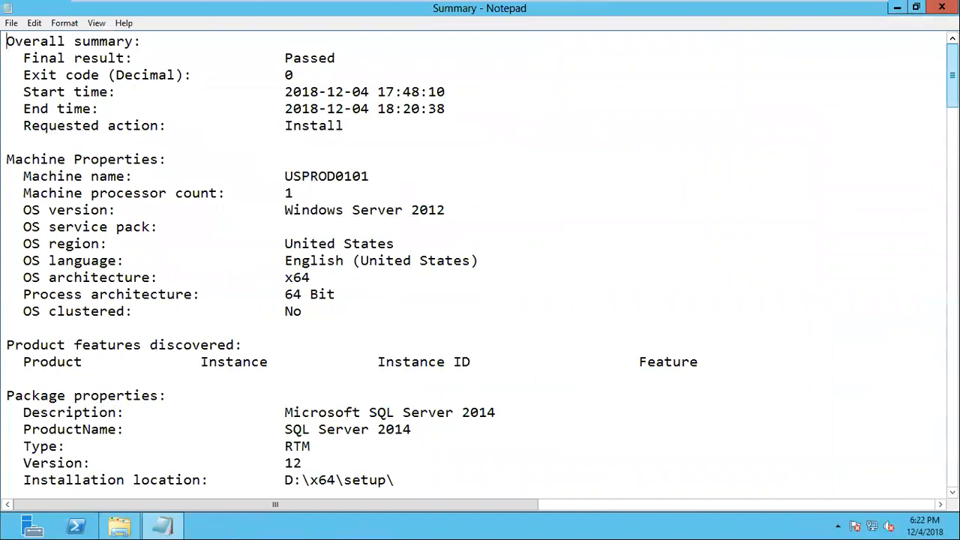
# Examine the installation's start and end times, input settings and feature statuses in the Summary log, and close Notepad and File Explorer
pyautogui.moveTo(277, 94); pyautogui.dragTo(467, 93)
pyautogui.moveTo(278, 109); pyautogui.dragTo(513, 111)
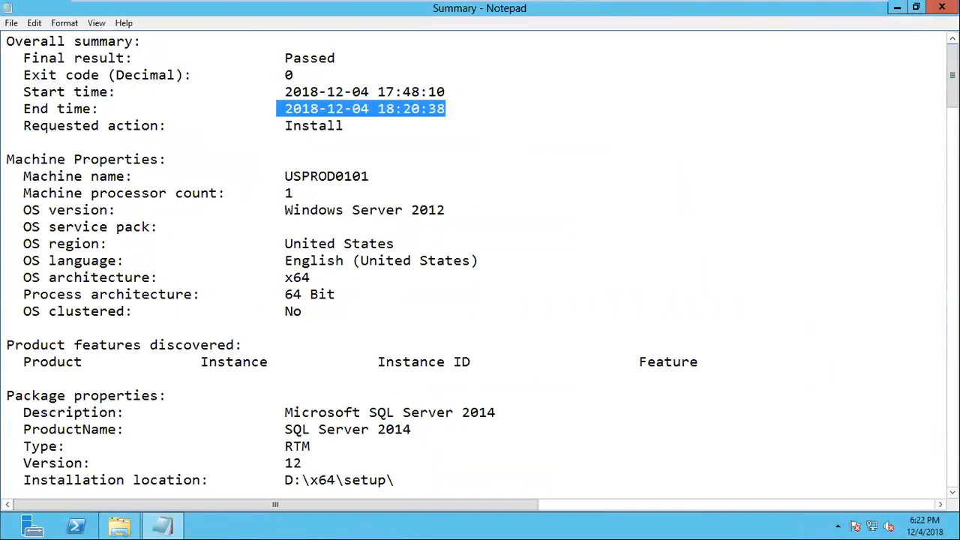
pyautogui.scroll(-13, 481, 262)
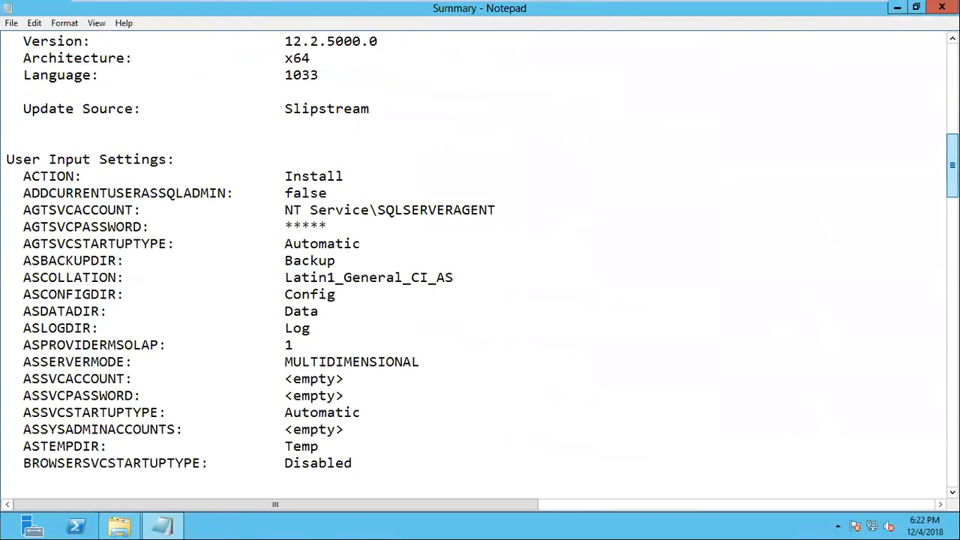
pyautogui.scroll(-12, 481, 263)
pyautogui.scroll(-15, 480, 262)
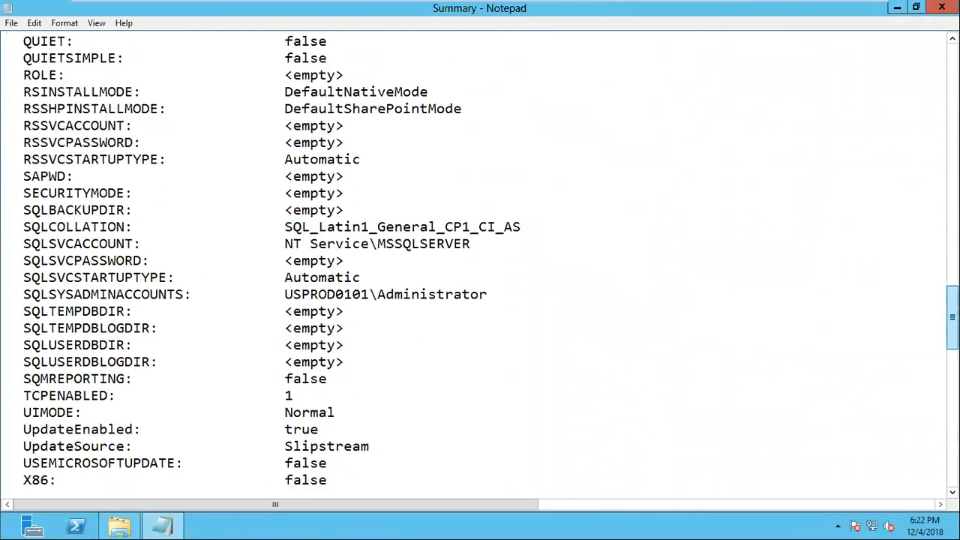
pyautogui.scroll(-11, 452, 413)
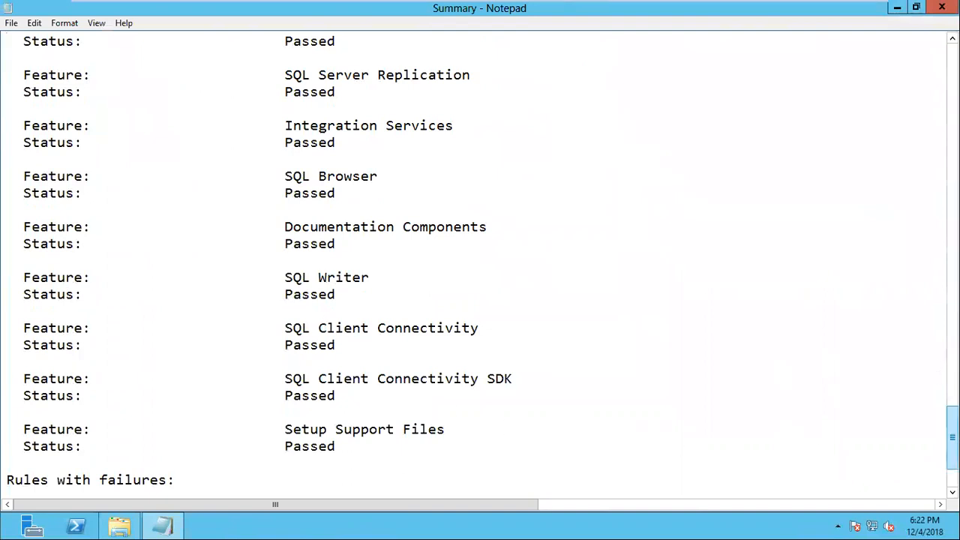
pyautogui.scroll(-3, 88, 448)
pyautogui.scroll(14, 307, 436)
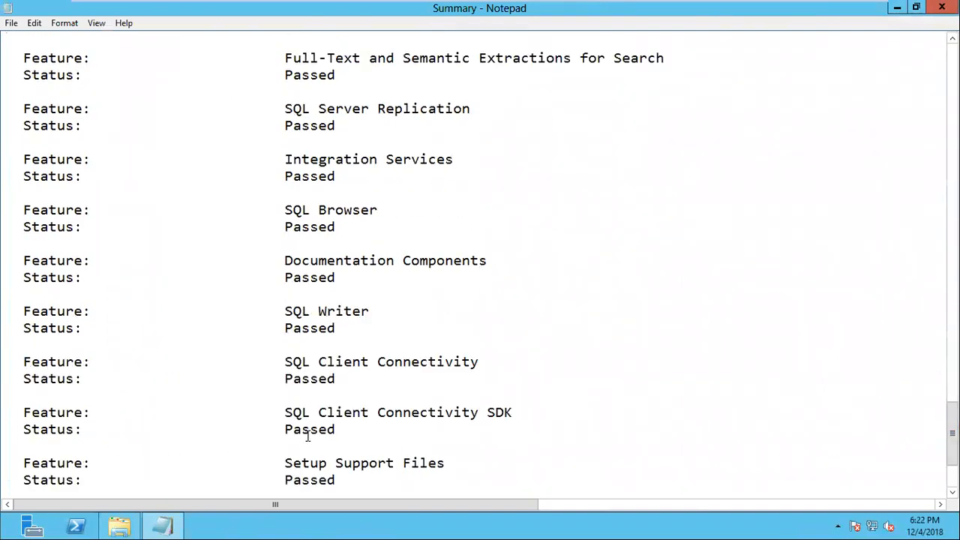
pyautogui.scroll(14, 306, 436)
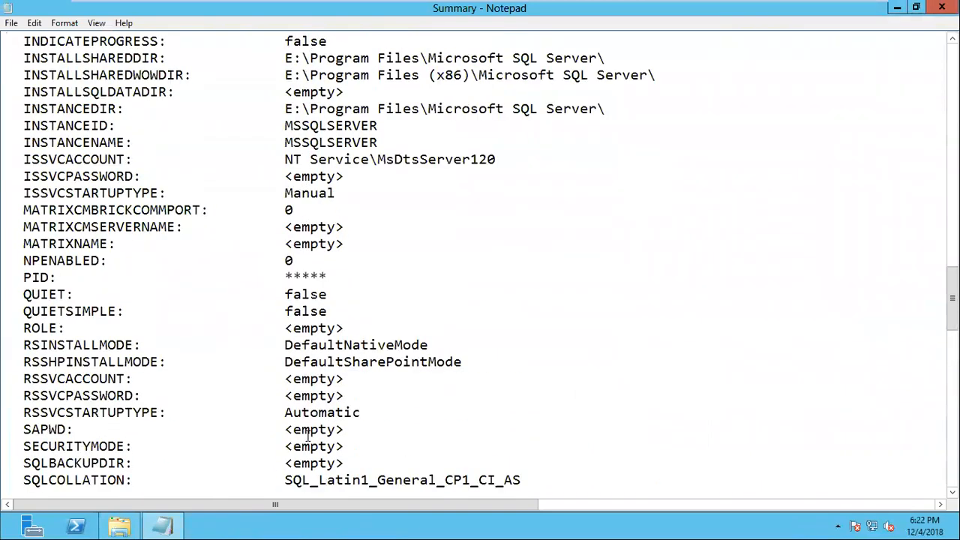
pyautogui.scroll(19, 307, 436)
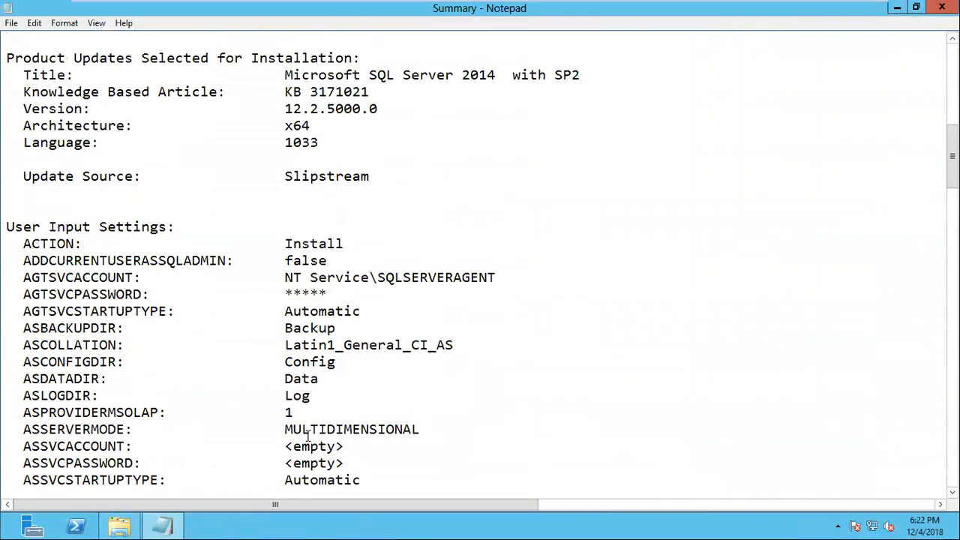
pyautogui.press('Num_Lock')
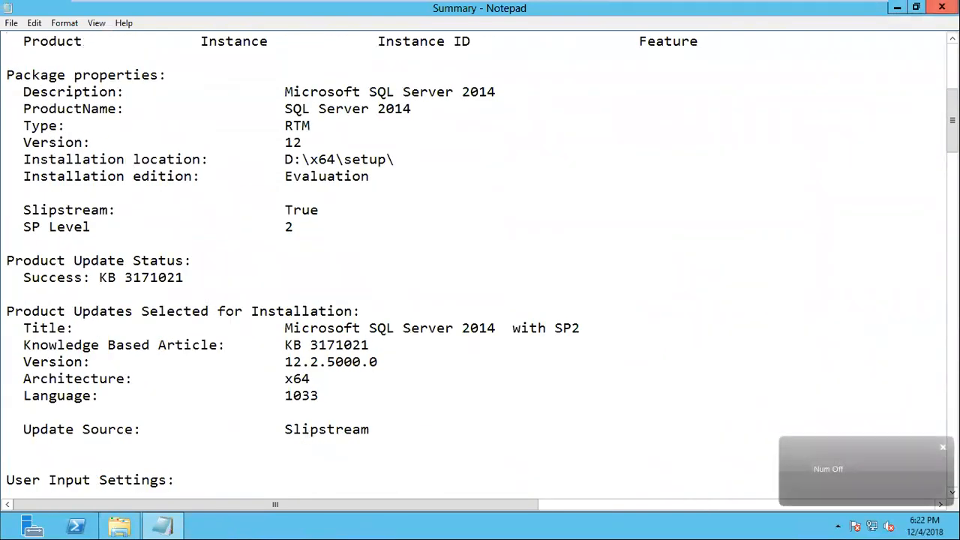
pyautogui.click(942, 8)
pyautogui.click(943, 7)
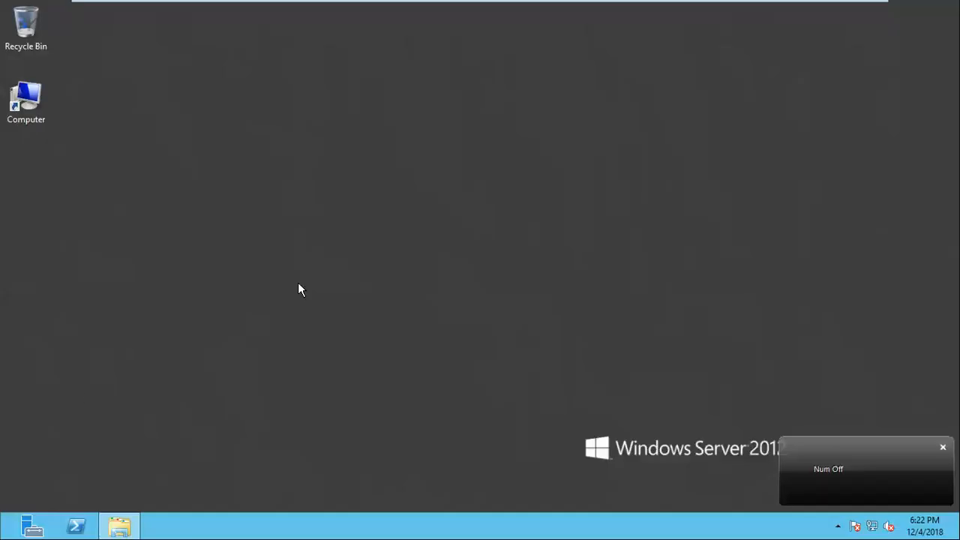
# Launch SQL Server 2014 Management Studio from the Start screen and select the server name in the Connect to Server dialog
pyautogui.click(8, 531)
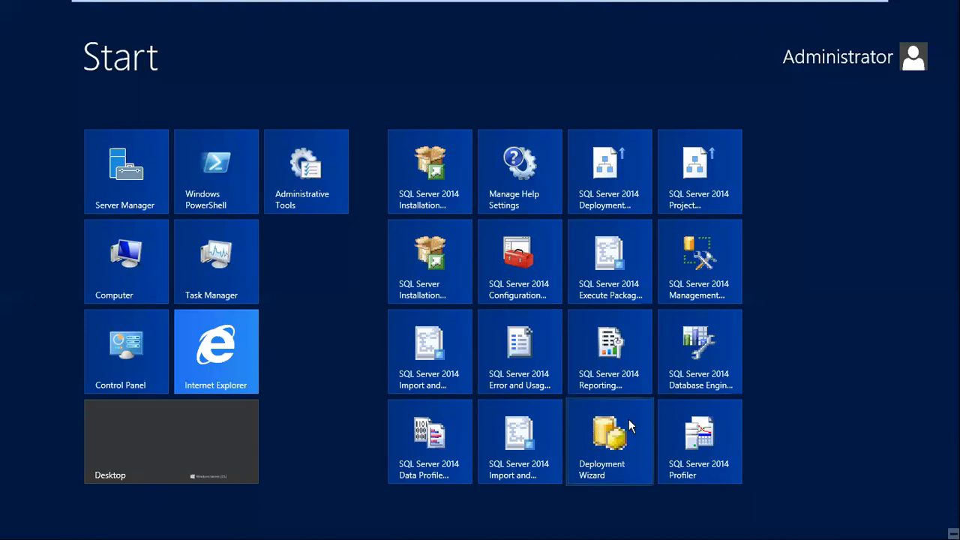
pyautogui.click(708, 286)
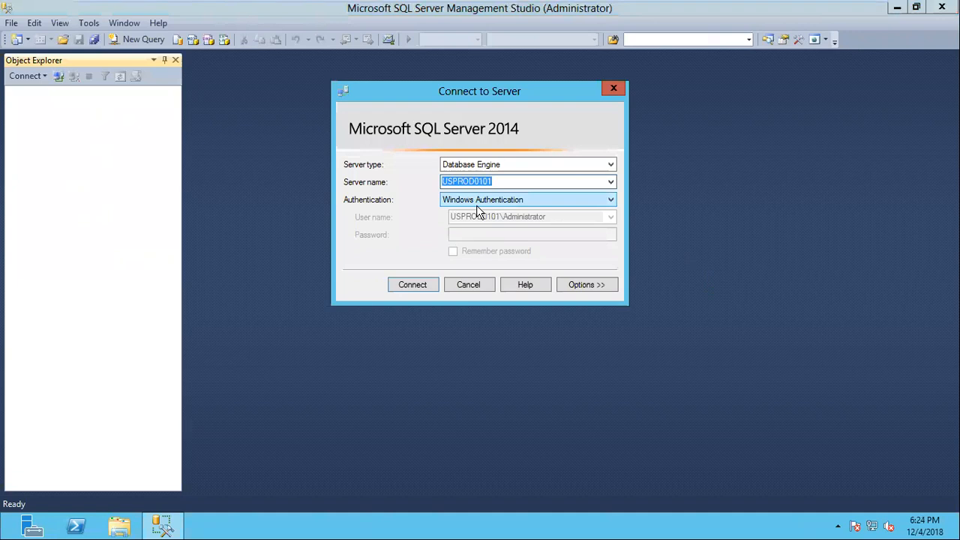
pyautogui.click(505, 180)
pyautogui.moveTo(505, 180); pyautogui.dragTo(397, 179)
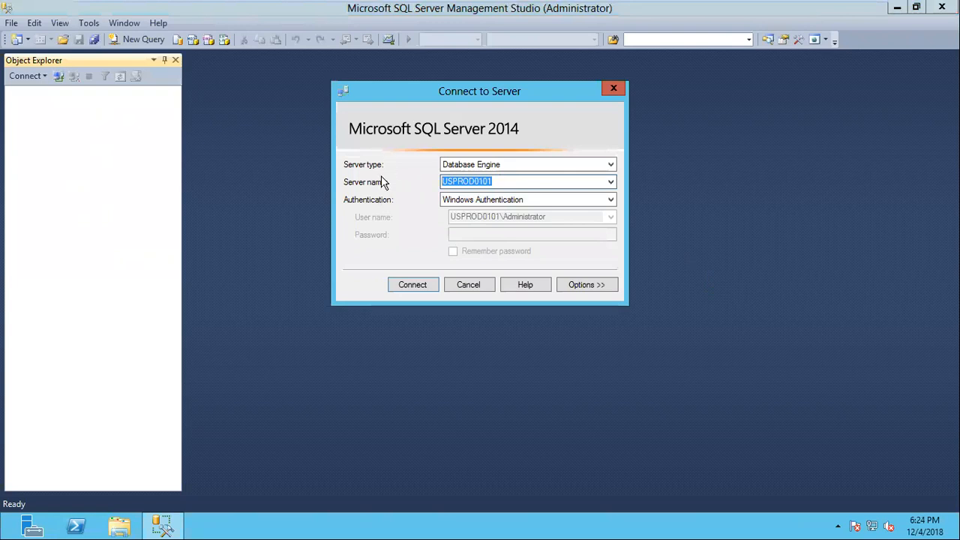
# Check the machine name with the hostname command in a Command Prompt, and connect to the USPROD0101 Database Engine using Windows Authentication
pyautogui.press('super+r')
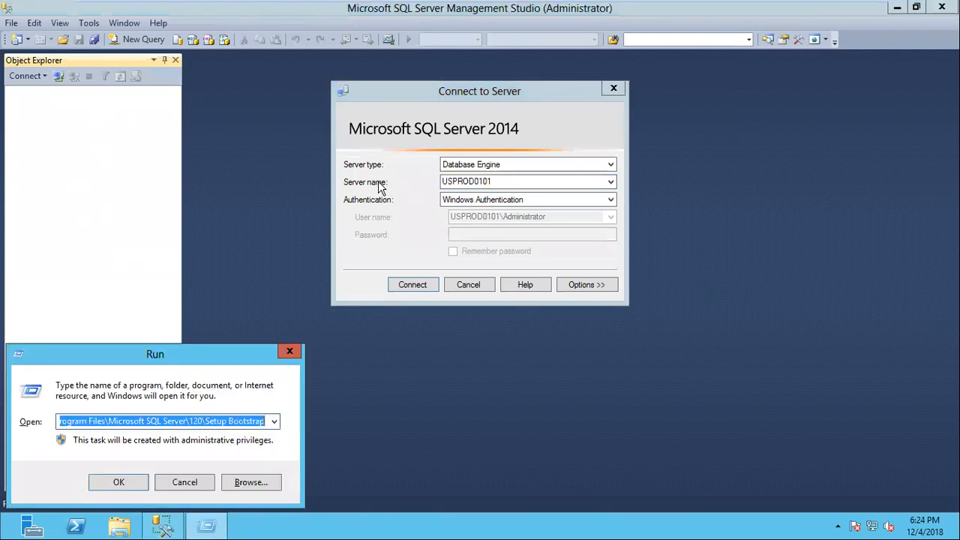
pyautogui.write('cmd')
pyautogui.press('Return')
pyautogui.write('hostname')
pyautogui.press('Return')
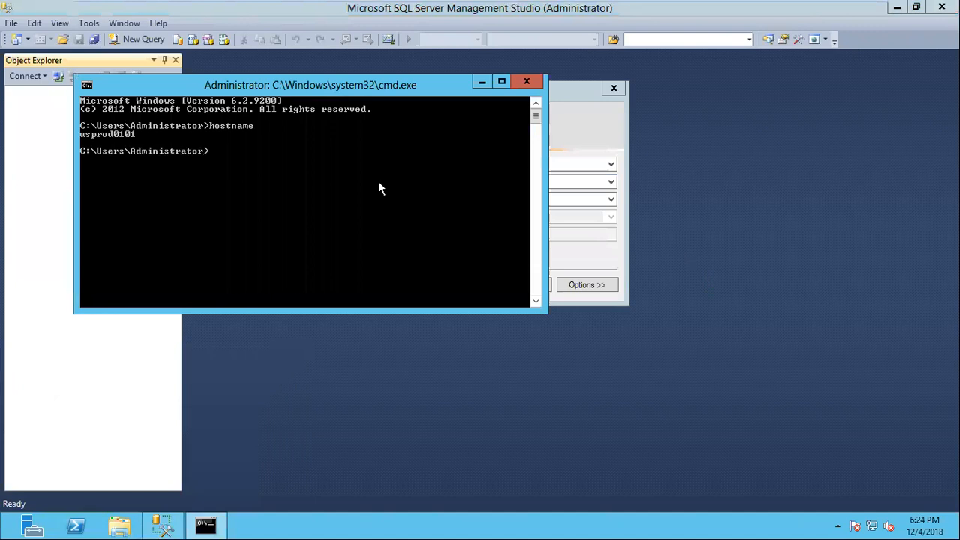
pyautogui.click(530, 80)
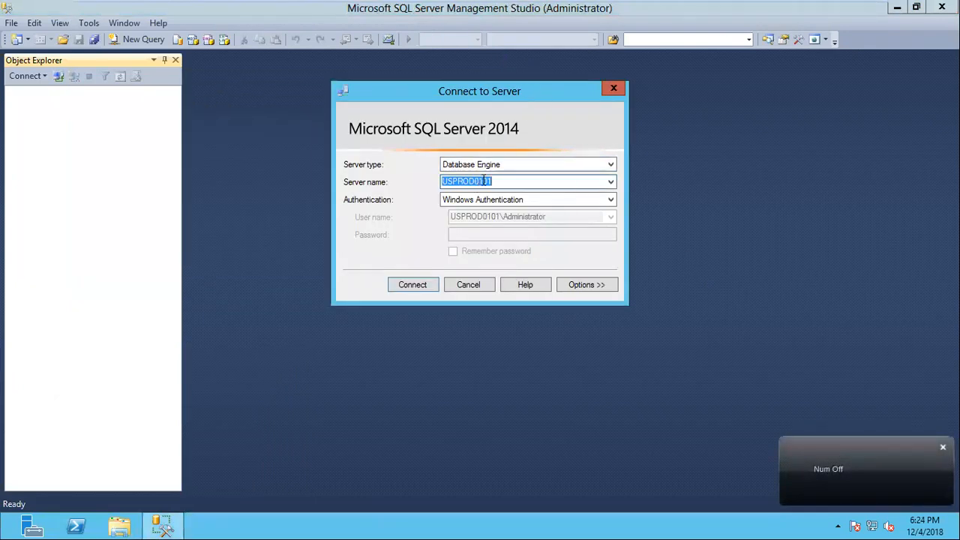
pyautogui.click(416, 290)
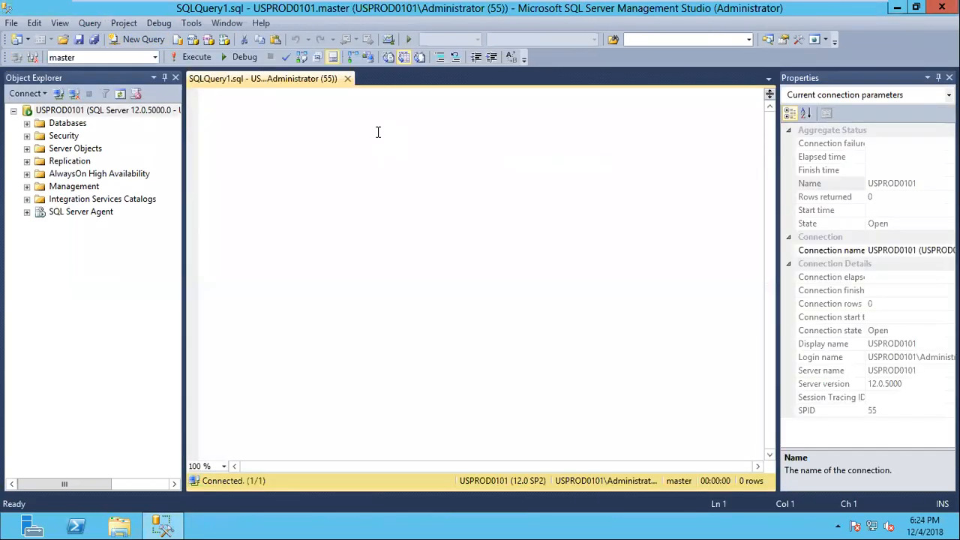
# Add three blank lines to the empty SQLQuery1.sql query and set the editor zoom to 125%
pyautogui.press('Return')
pyautogui.press('Return')
pyautogui.press('Return')
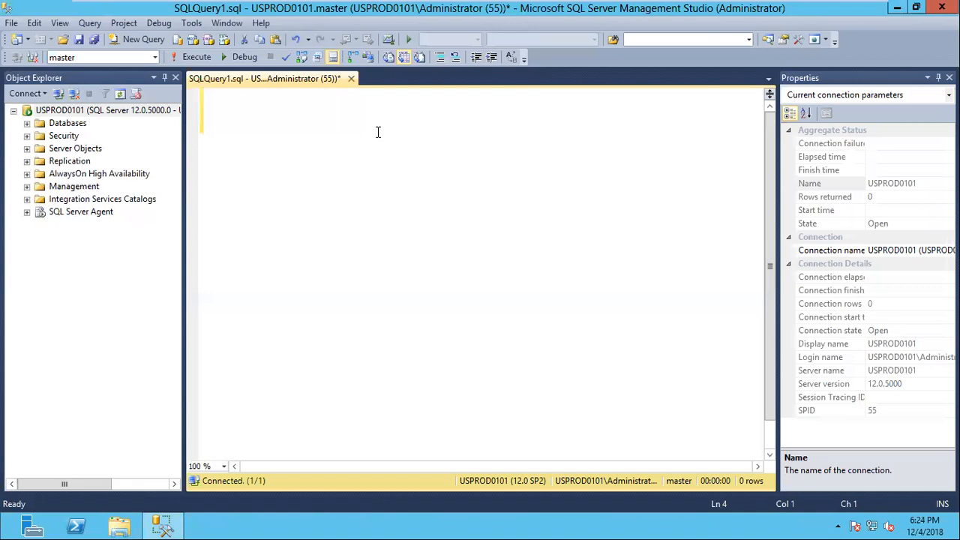
pyautogui.click(205, 466)
pyautogui.write('125%')
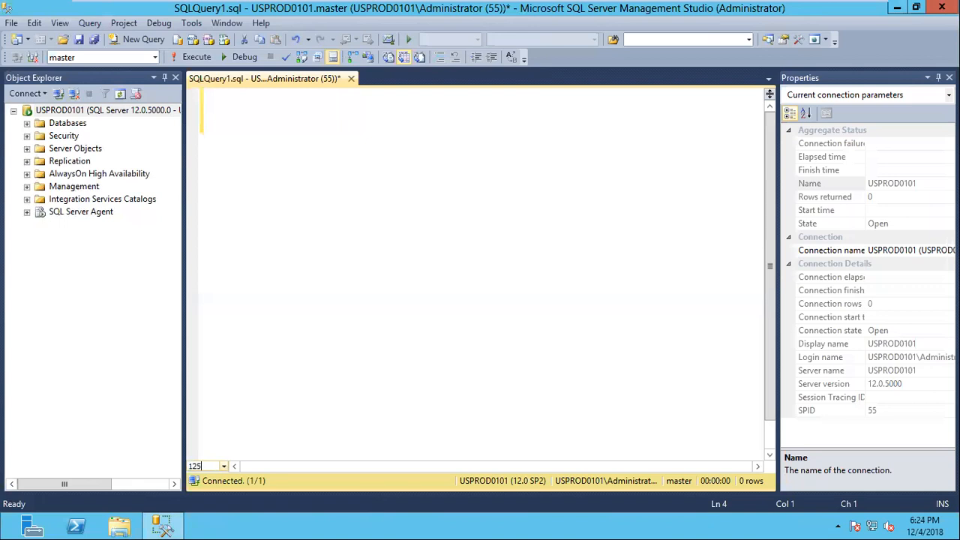
pyautogui.press('Return')
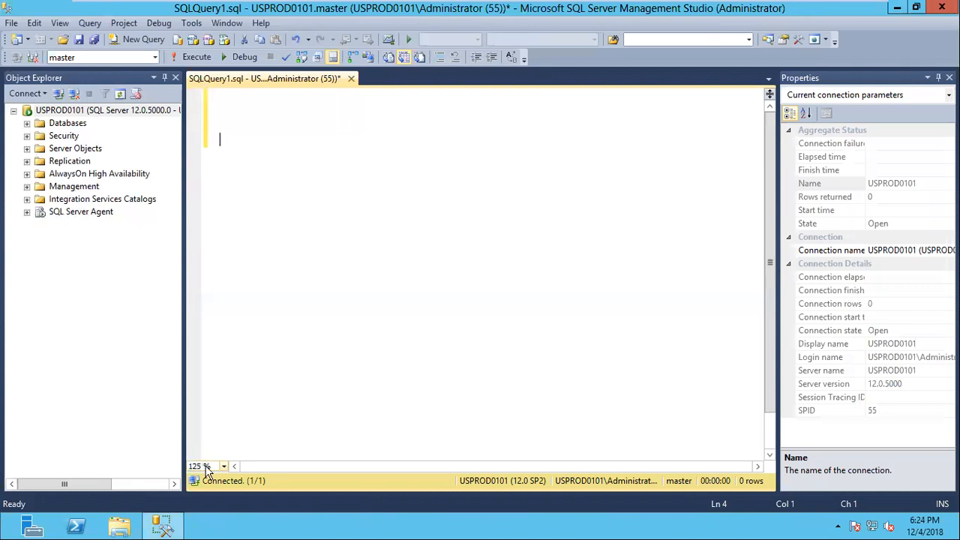
# Expand Databases, System Databases, Security and Server Objects in Object Explorer, and select Linked Servers
pyautogui.click(26, 126)
pyautogui.click(40, 136)
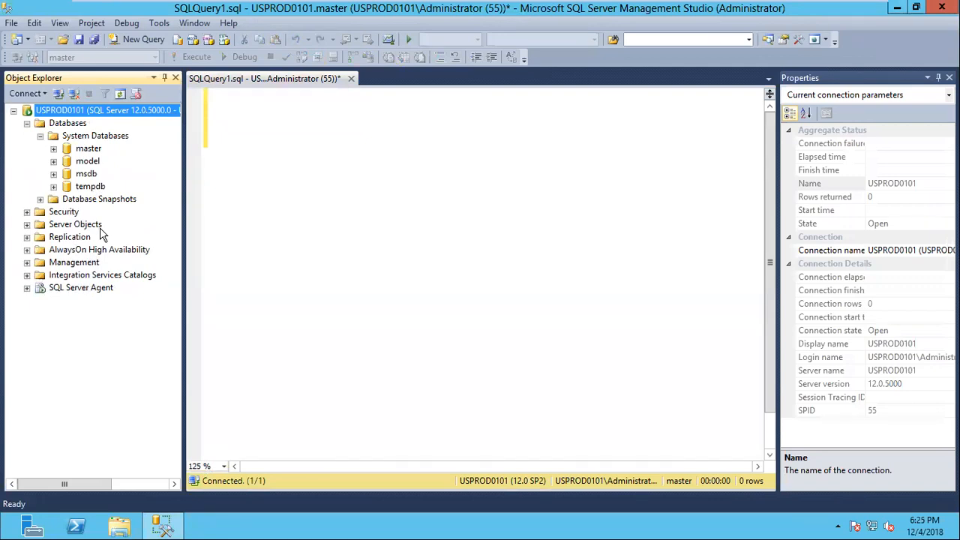
pyautogui.click(27, 213)
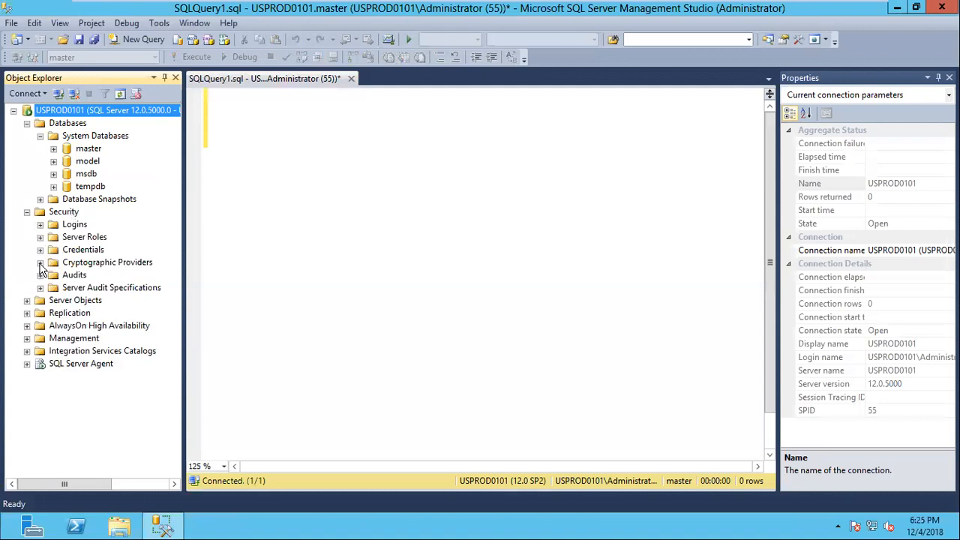
pyautogui.click(27, 300)
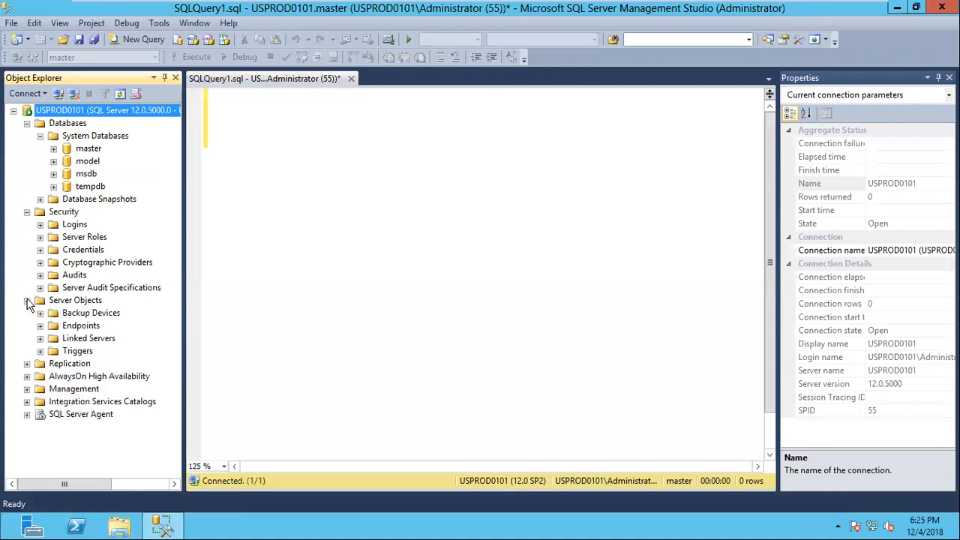
pyautogui.click(83, 342)
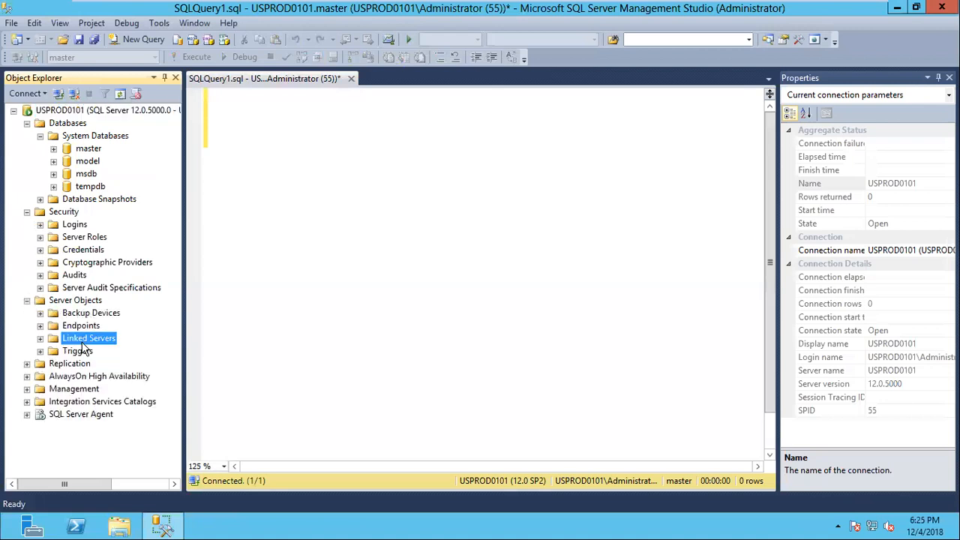
# Look through the Replication folder's publications and subscriptions, collapse it, and expand Management to view its items
pyautogui.click(27, 365)
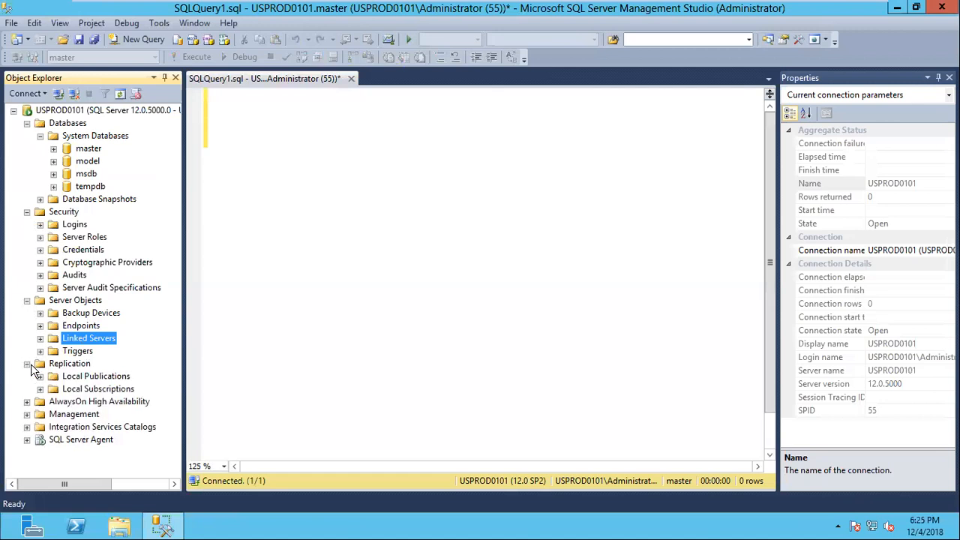
pyautogui.click(40, 376)
pyautogui.click(40, 389)
pyautogui.click(27, 364)
pyautogui.click(27, 389)
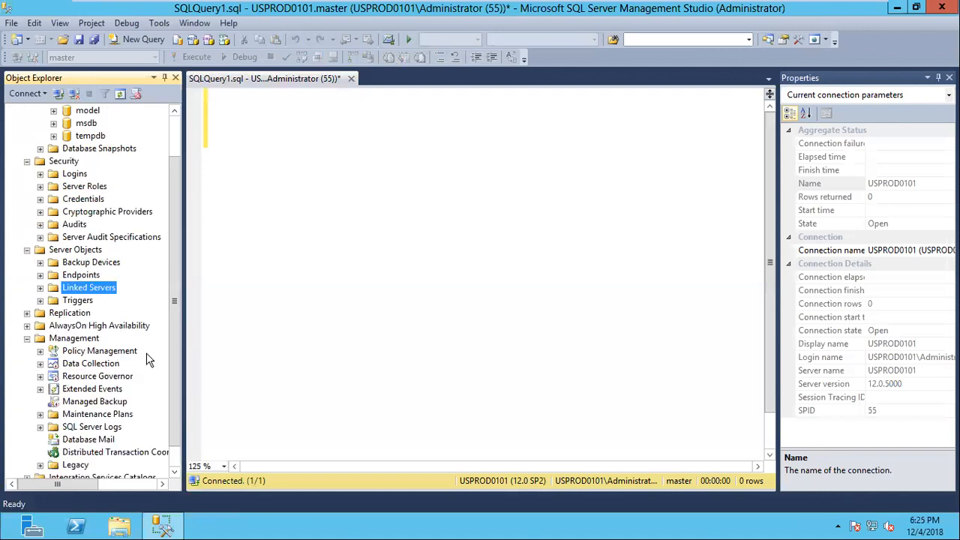
pyautogui.click(105, 352)
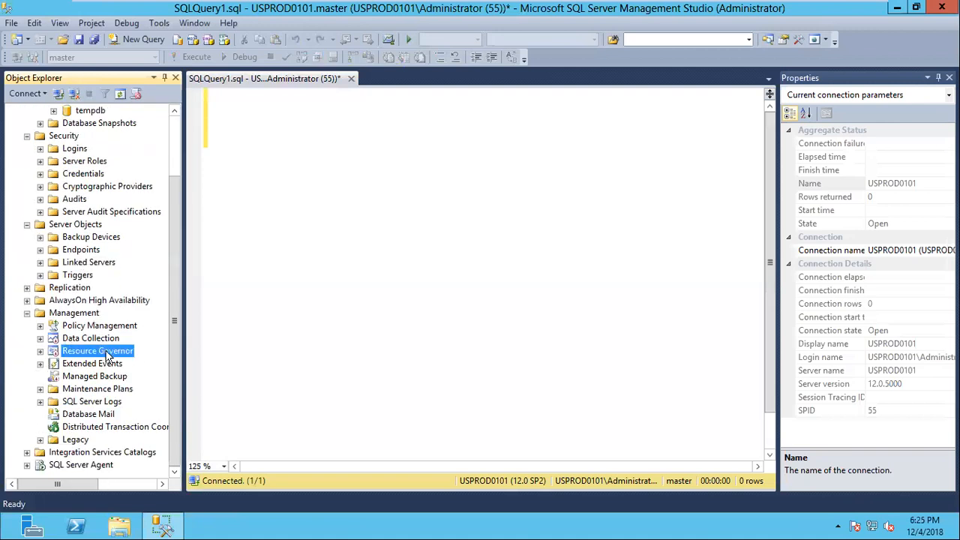
# Expand SQL Server Logs, view the Current log's entries in the Log File Viewer, and close the viewer
pyautogui.click(40, 401)
pyautogui.scroll(-2, 132, 408)
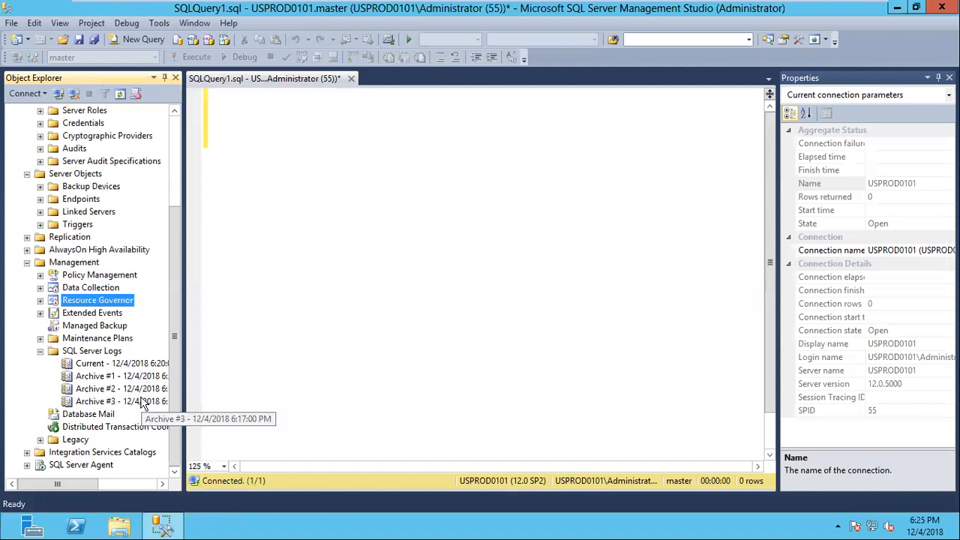
pyautogui.doubleClick(118, 365)
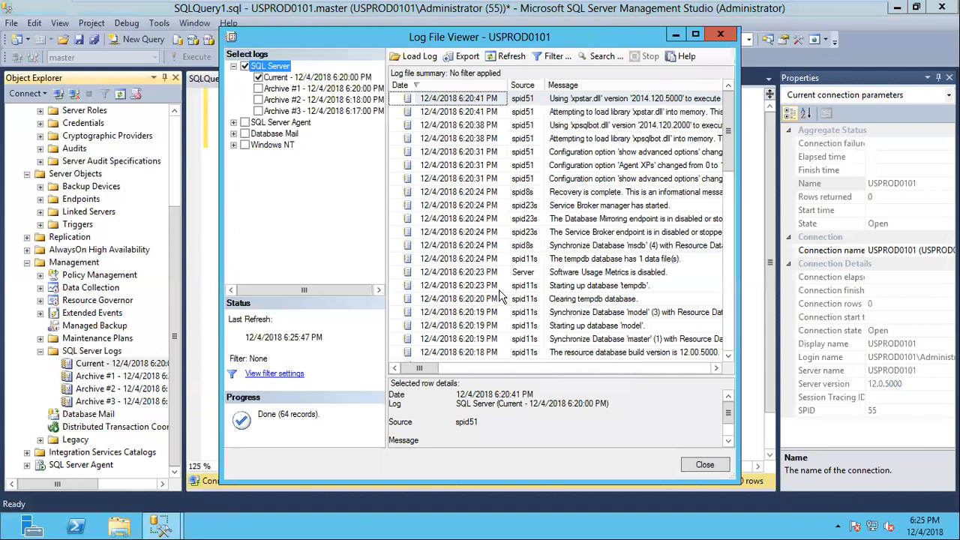
pyautogui.click(722, 36)
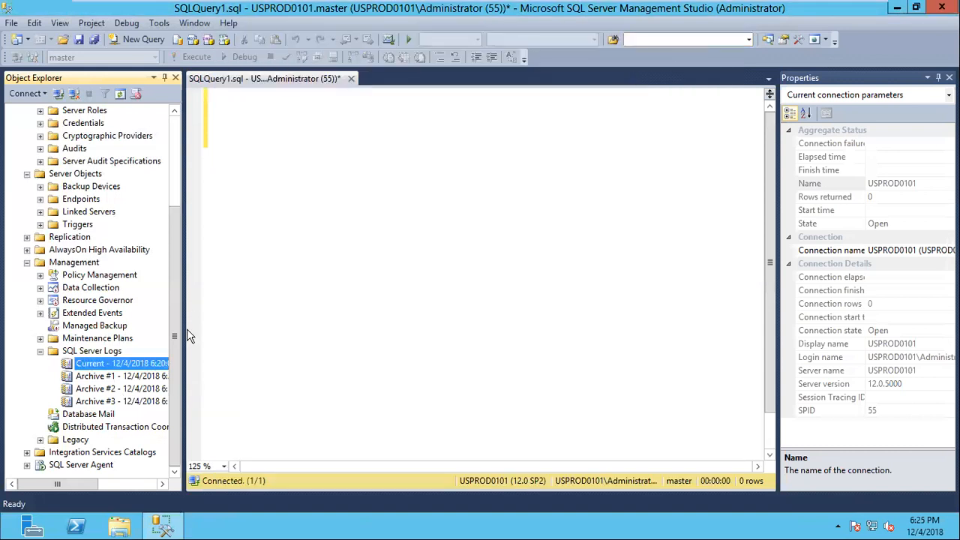
# Expand SQL Server Agent to view its items, and collapse all the expanded folders under the USPROD0101 server
pyautogui.click(27, 466)
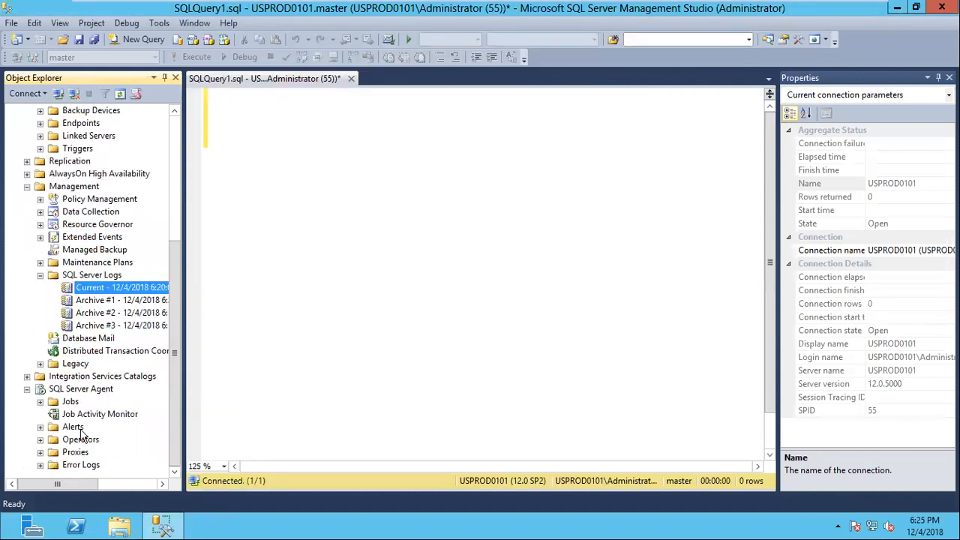
pyautogui.click(78, 391)
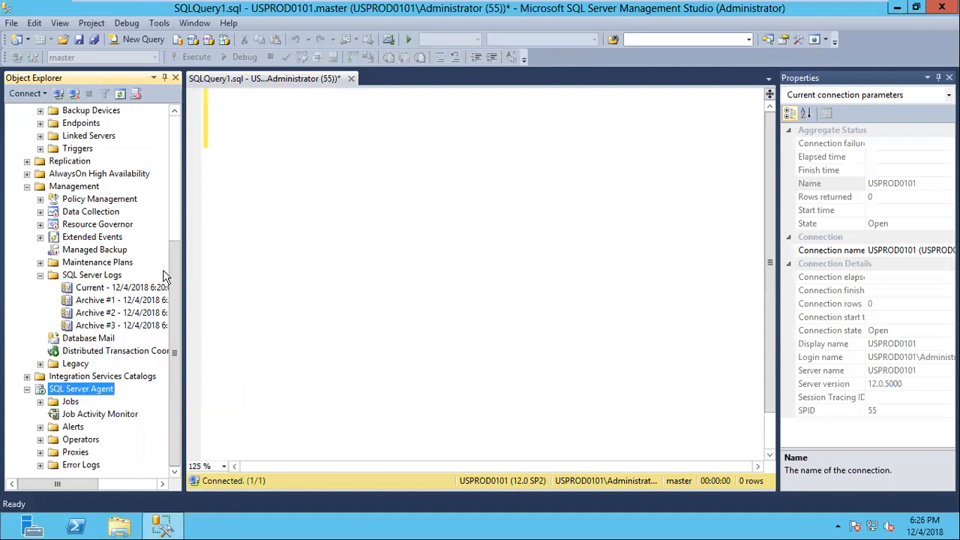
pyautogui.moveTo(174, 263); pyautogui.dragTo(174, 127)
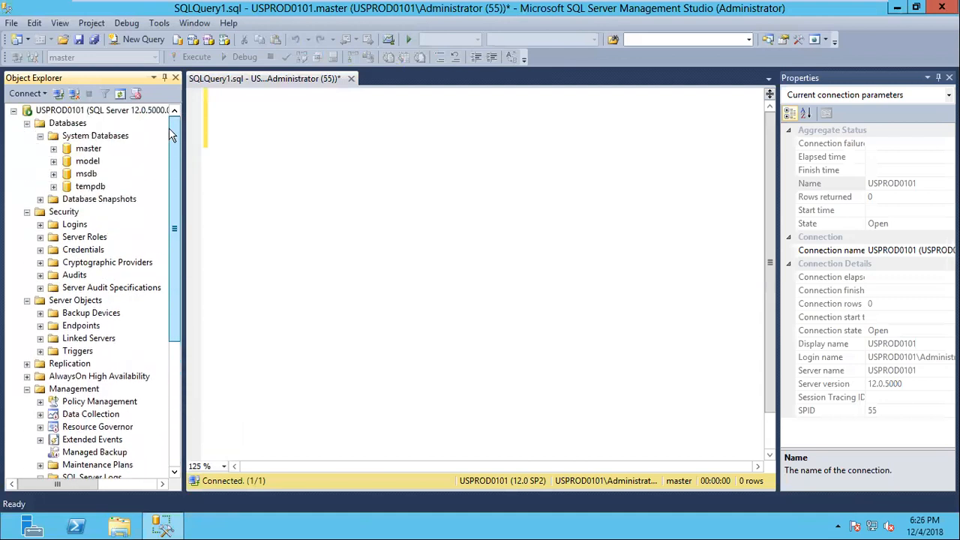
pyautogui.click(28, 124)
pyautogui.click(27, 136)
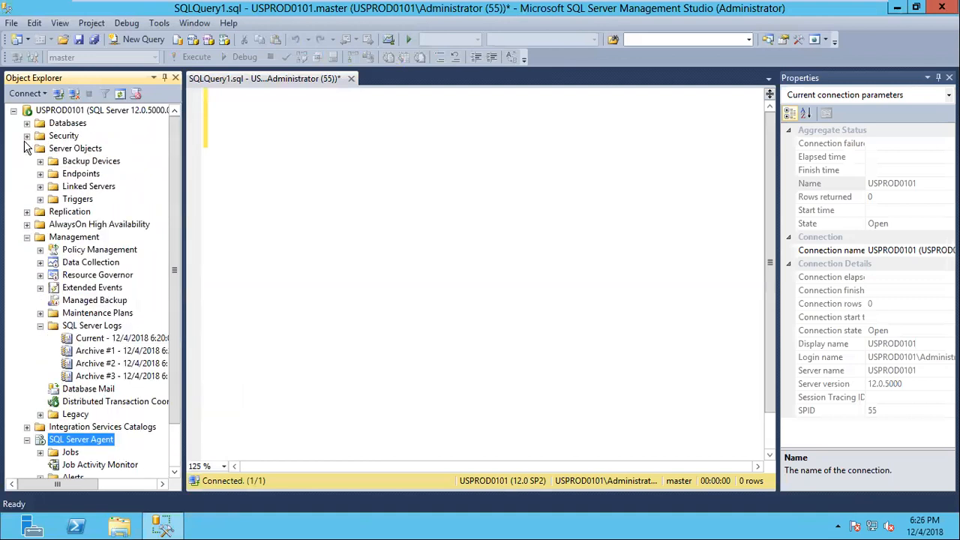
pyautogui.click(26, 149)
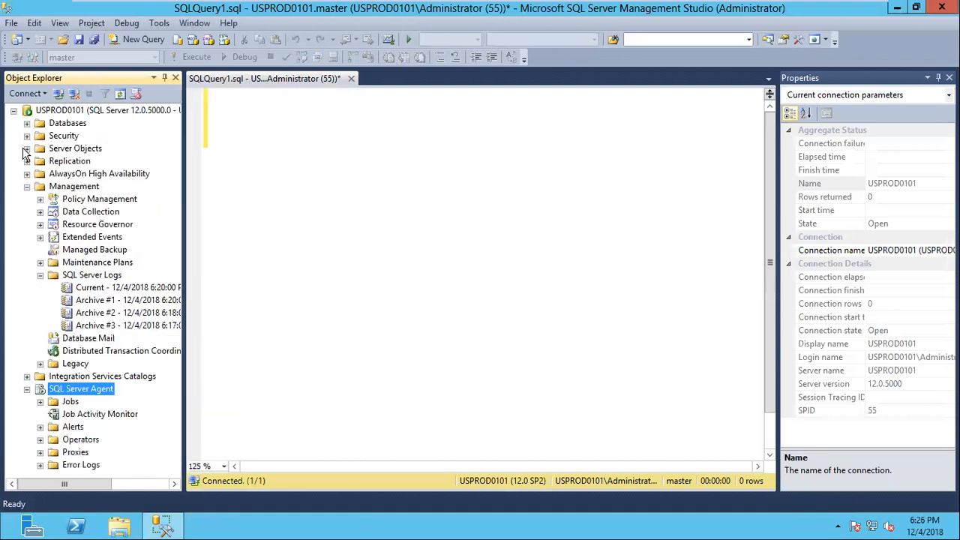
pyautogui.click(27, 186)
pyautogui.click(27, 212)
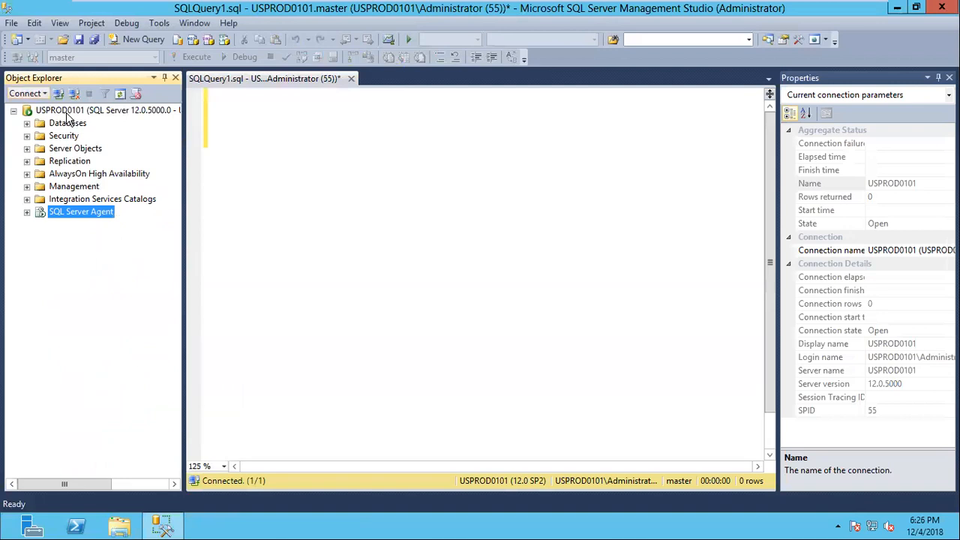
# Disconnect Object Explorer from the USPROD0101 Database Engine
pyautogui.click(140, 115)
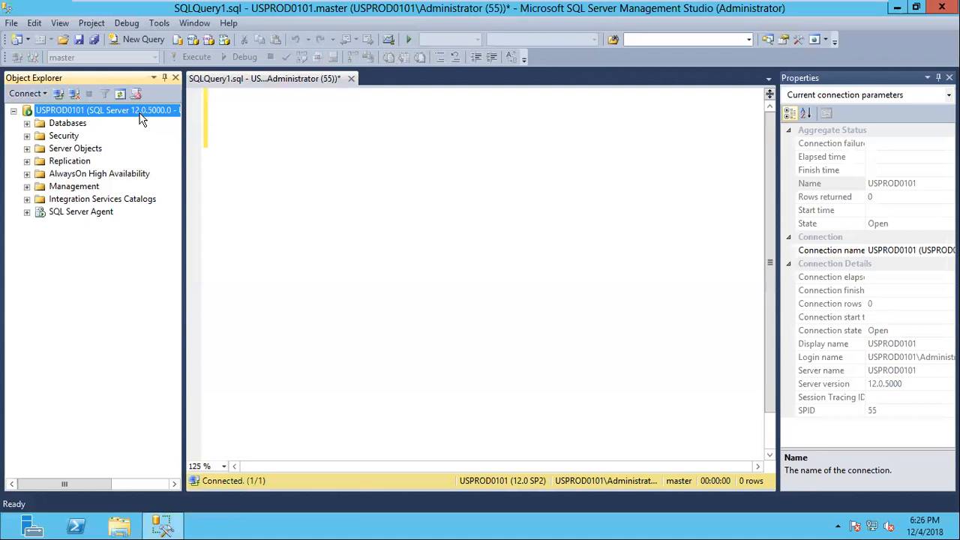
pyautogui.rightClick(140, 114)
pyautogui.click(180, 139)
# View the Analysis Services connection dialog and dismiss it without connecting
pyautogui.click(33, 94)
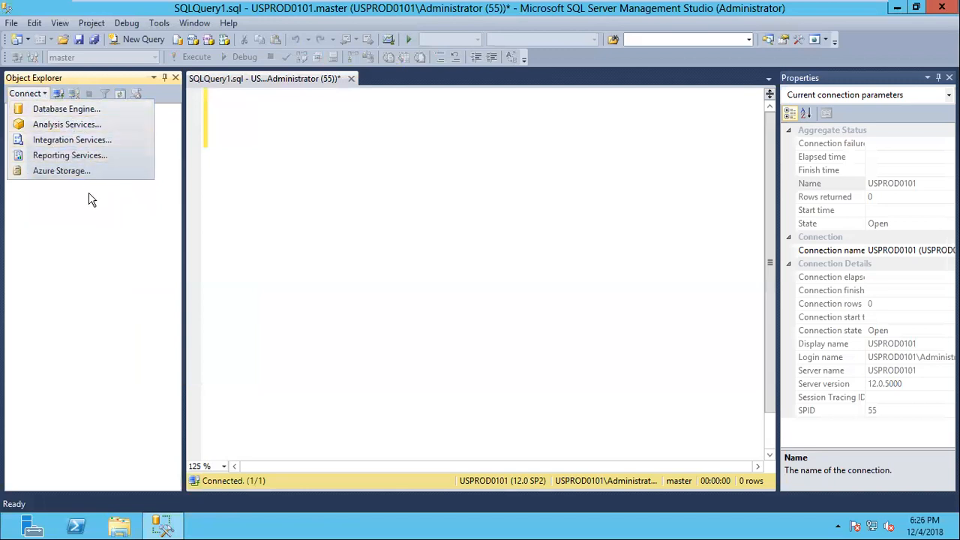
pyautogui.click(67, 125)
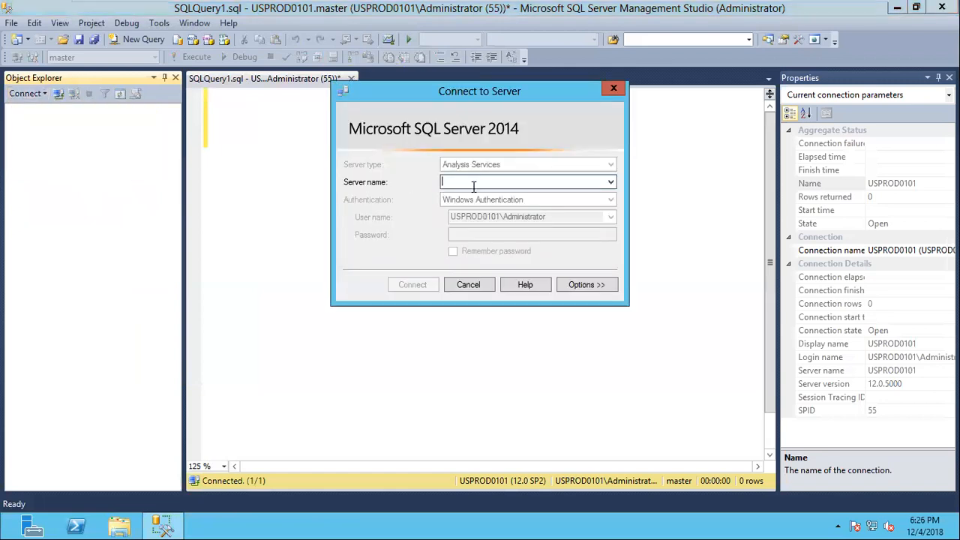
pyautogui.click(488, 287)
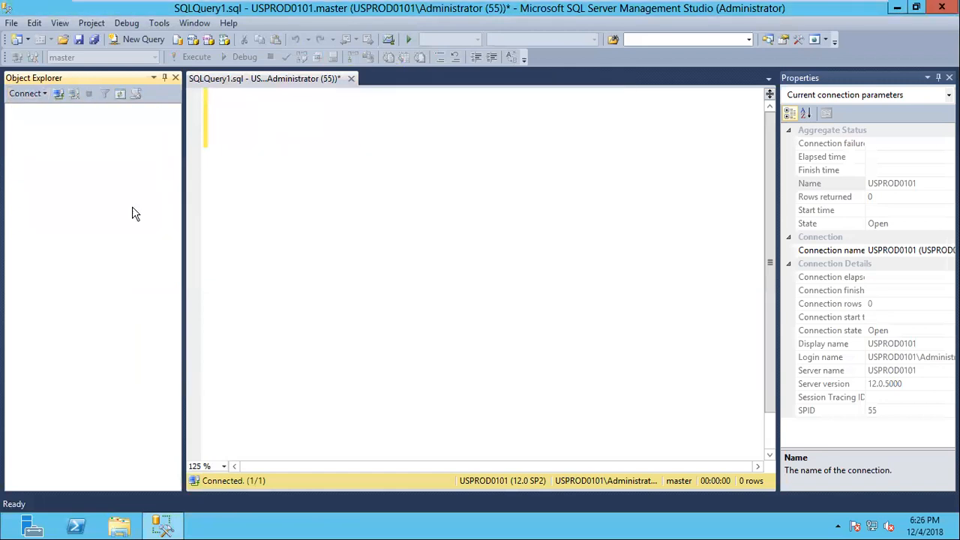
# Connect Object Explorer to Integration Services on USPROD0101 using Windows Authentication
pyautogui.click(27, 94)
pyautogui.click(55, 141)
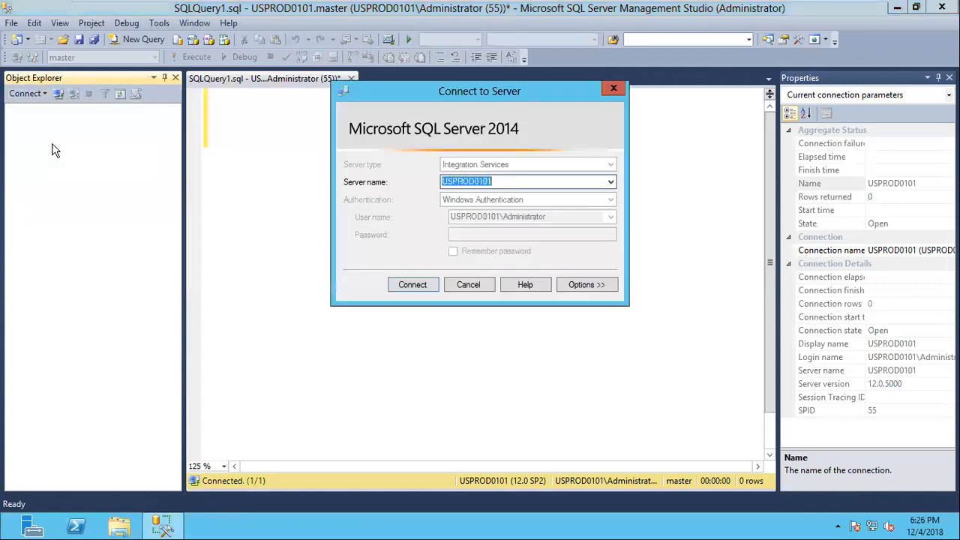
pyautogui.click(419, 285)
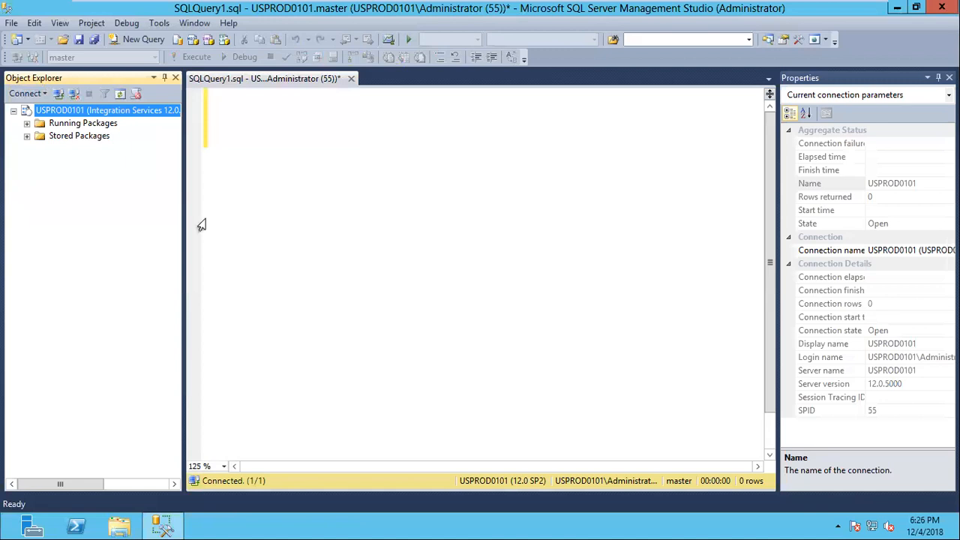
# View the Windows Azure Storage connection dialog and its storage account list, and dismiss it without connecting
pyautogui.click(34, 94)
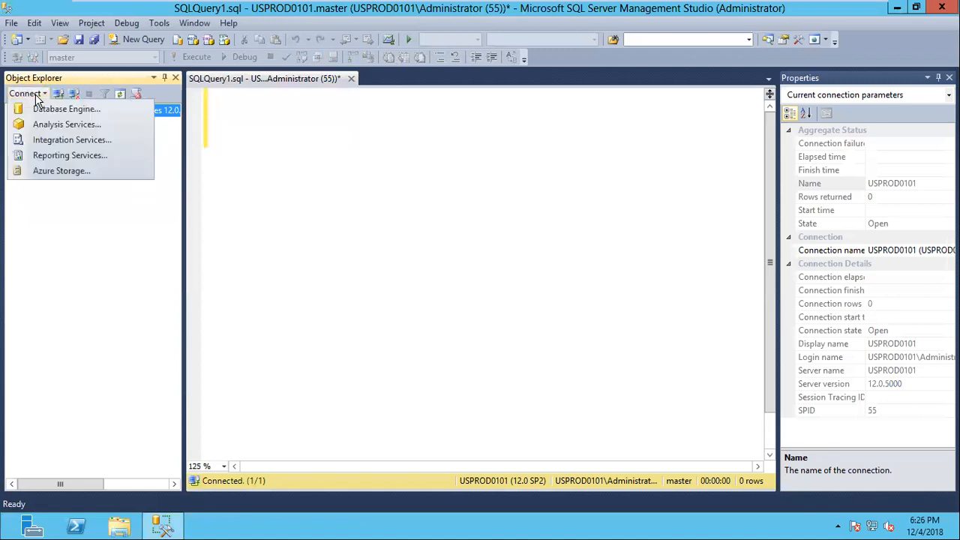
pyautogui.click(67, 215)
pyautogui.click(30, 94)
pyautogui.click(64, 173)
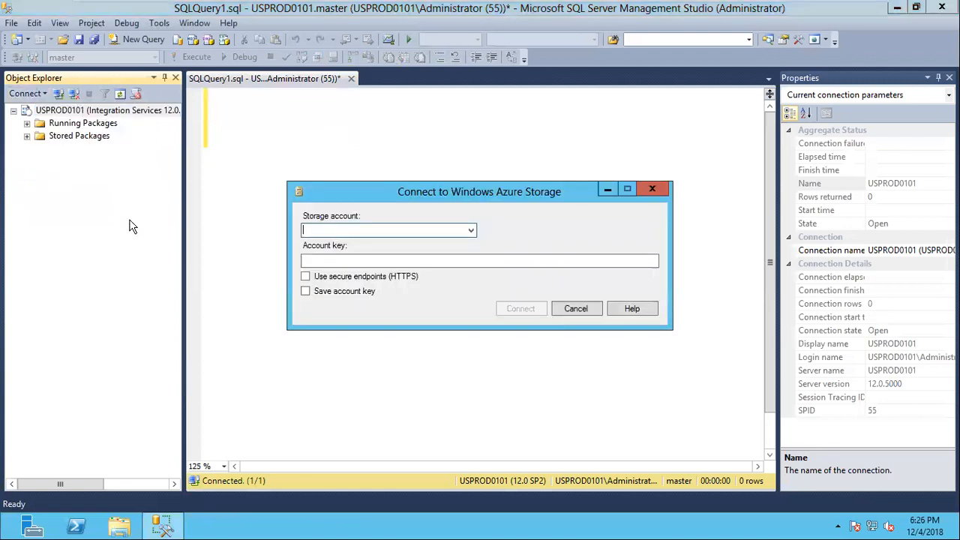
pyautogui.click(471, 230)
pyautogui.click(564, 219)
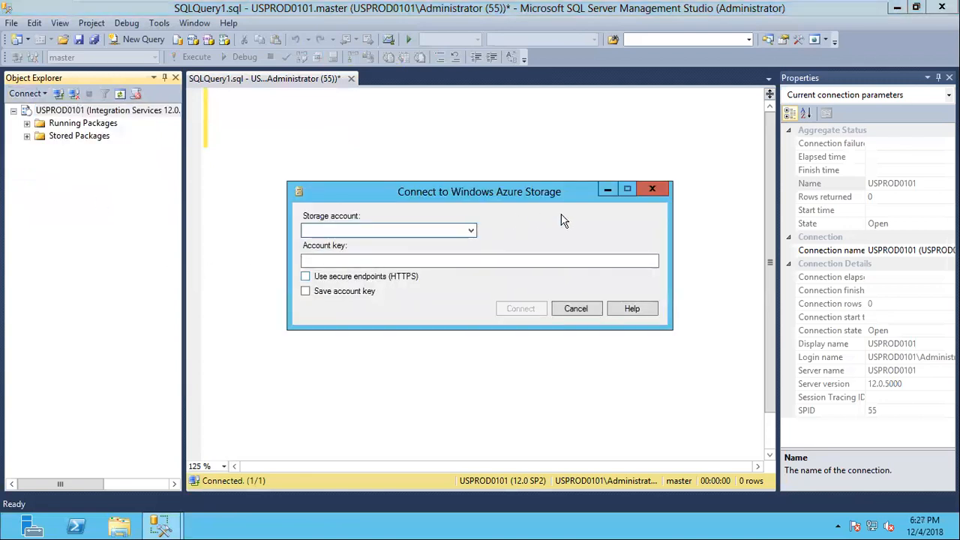
pyautogui.click(599, 308)
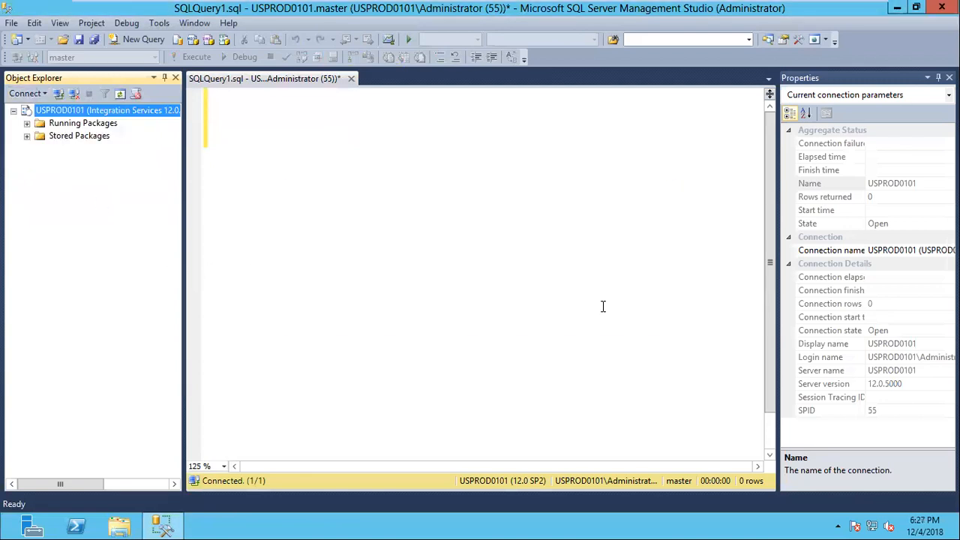
# Disconnect from Integration Services and reconnect to the USPROD0101 Database Engine using Windows Authentication
pyautogui.rightClick(101, 111)
pyautogui.click(123, 135)
pyautogui.click(42, 93)
pyautogui.click(52, 105)
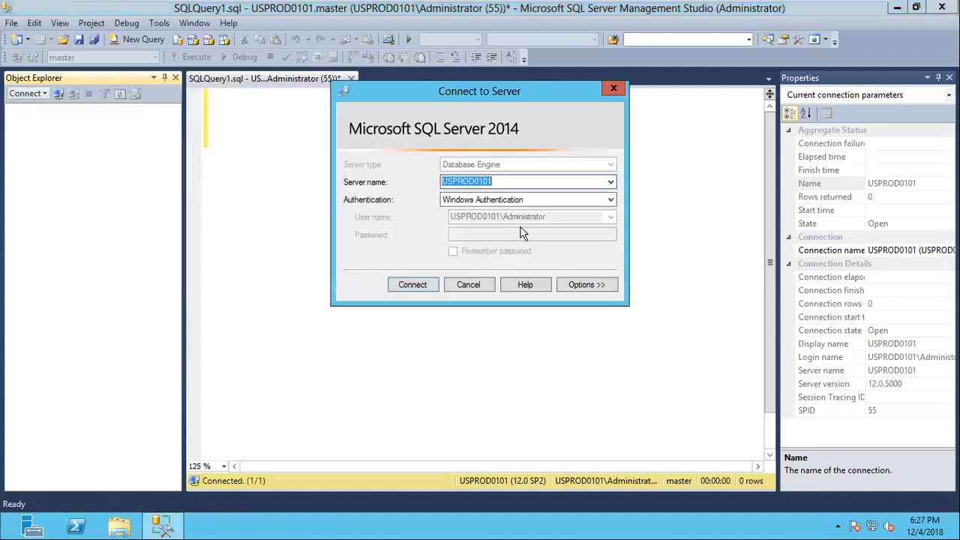
pyautogui.click(419, 286)
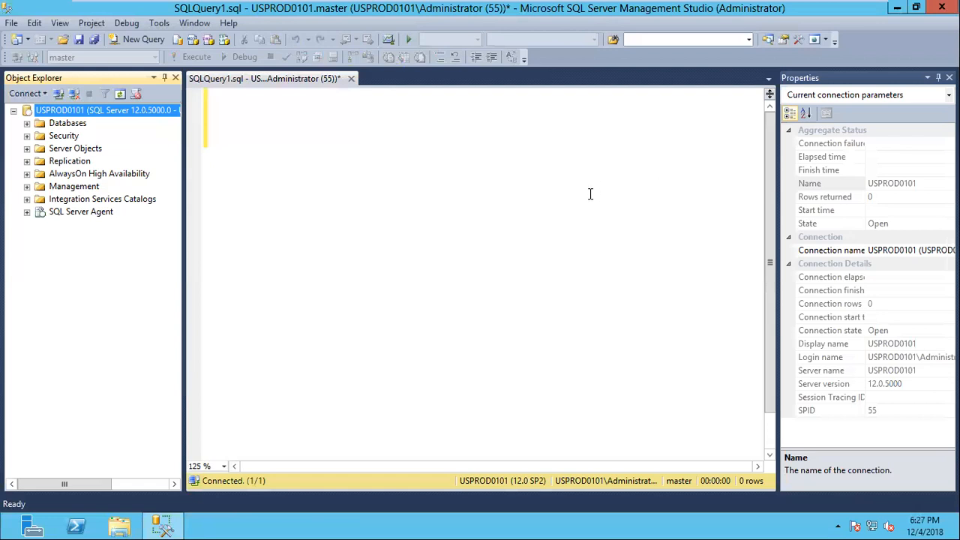
# Expand System Databases, look through model, msdb and tempdb, and minimize the Windows2012 virtual machine window
pyautogui.click(27, 124)
pyautogui.click(39, 136)
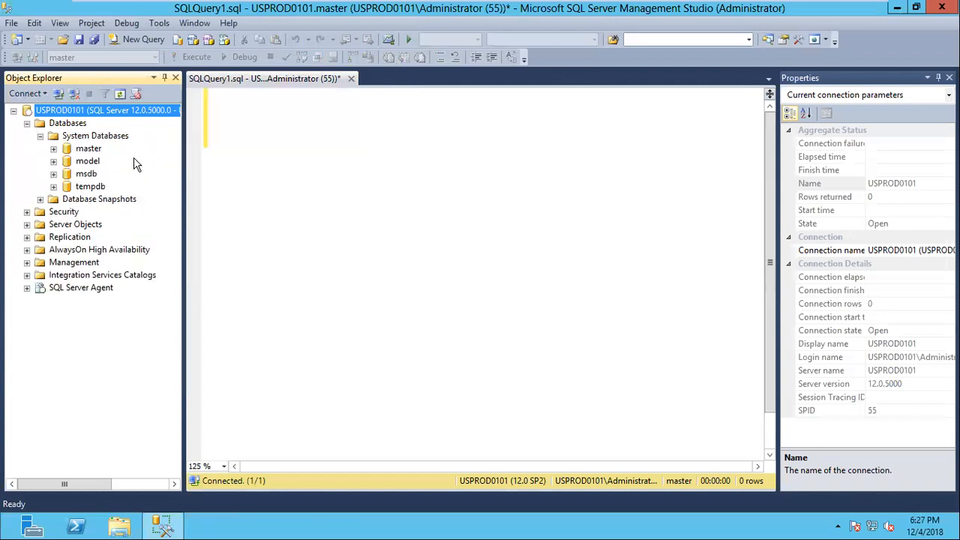
pyautogui.click(90, 163)
pyautogui.click(88, 178)
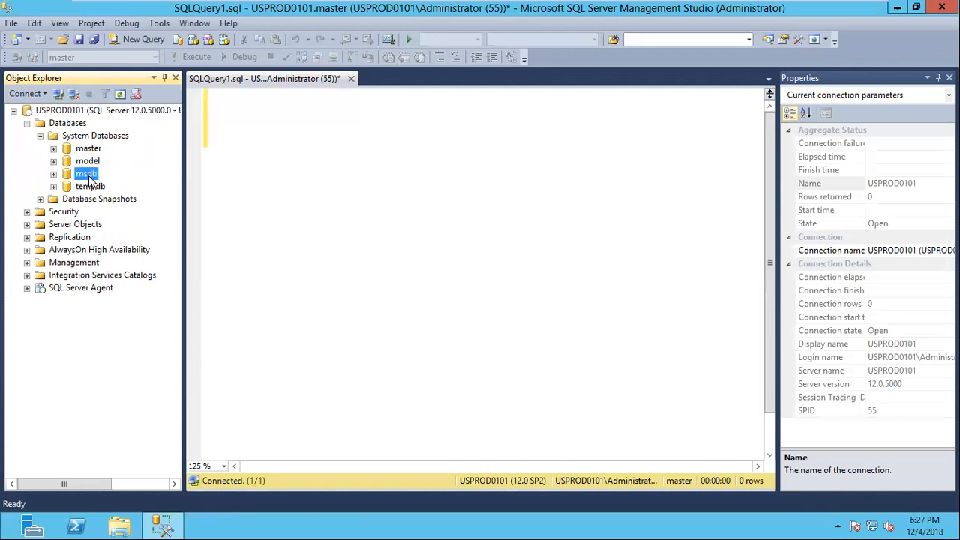
pyautogui.click(92, 188)
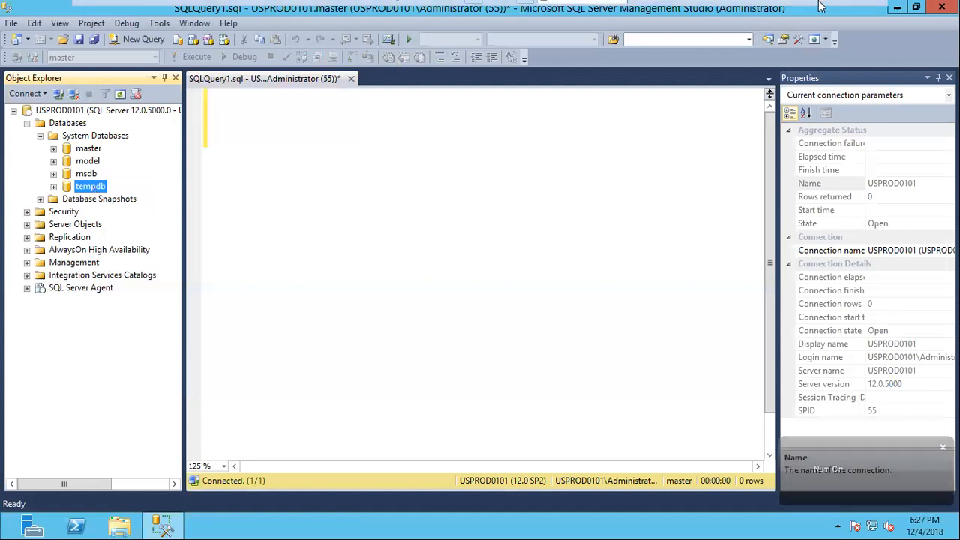
pyautogui.moveTo(826, 8)
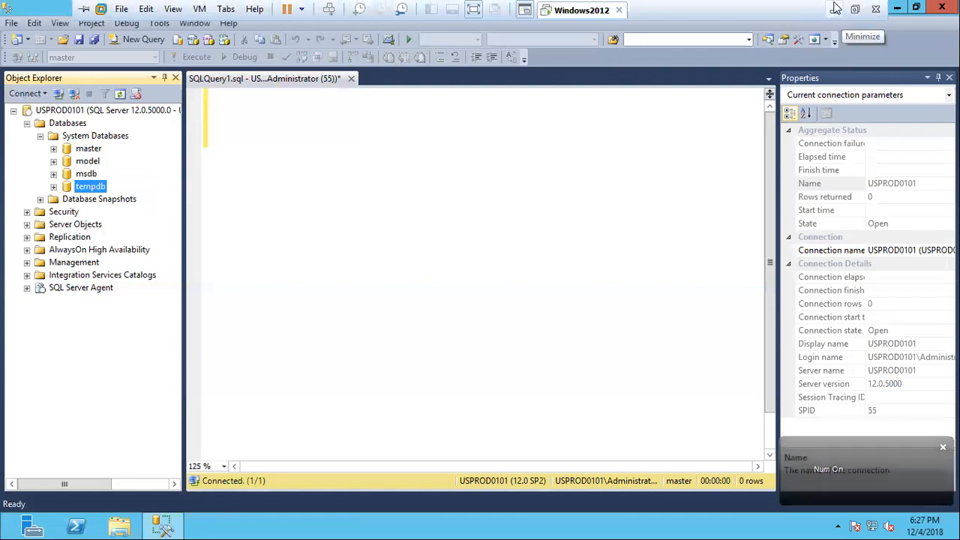
pyautogui.click(836, 8)
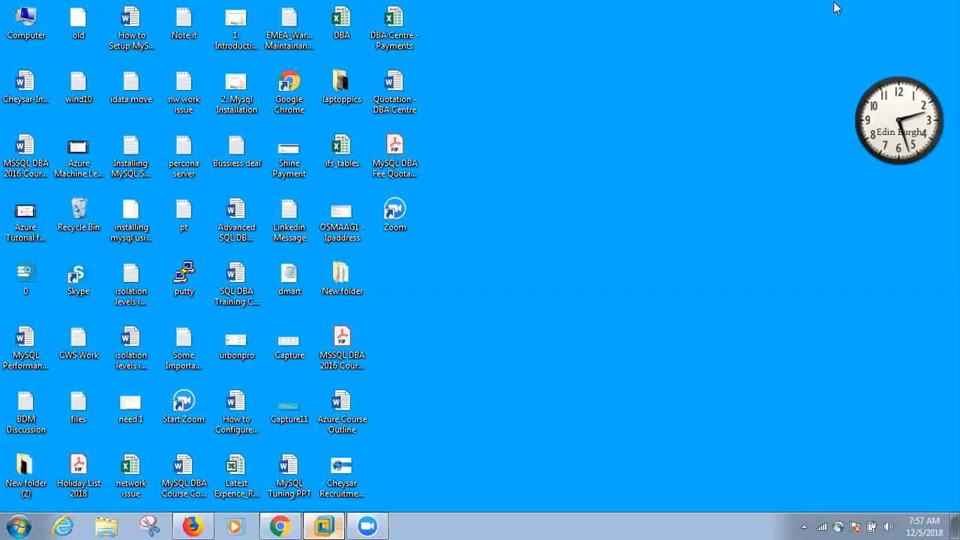